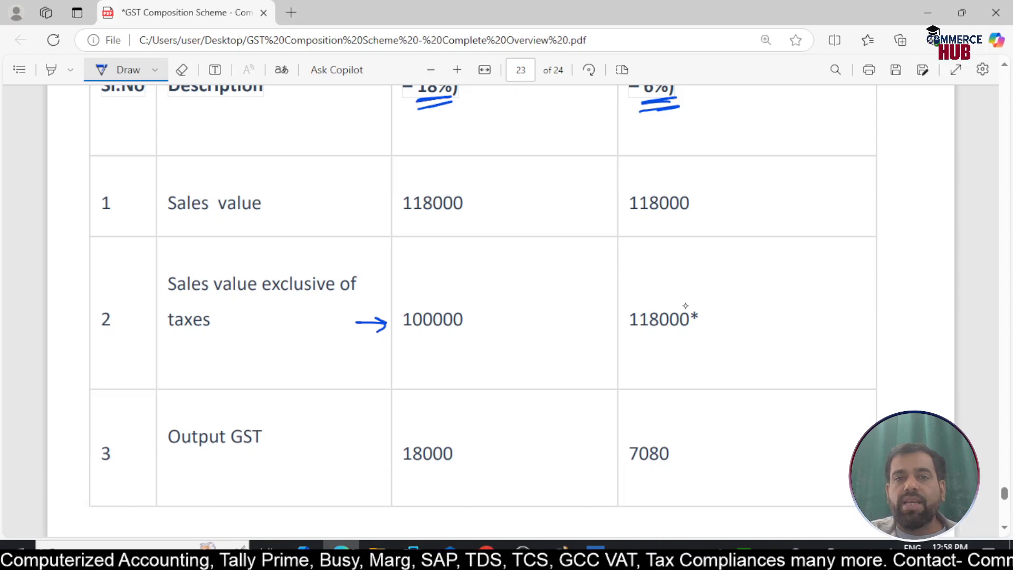
# In the Normal taxpayer column, mark the sales value 118000 and output GST 18000 with arrows and underlines
pyautogui.scroll(1, 685, 305)
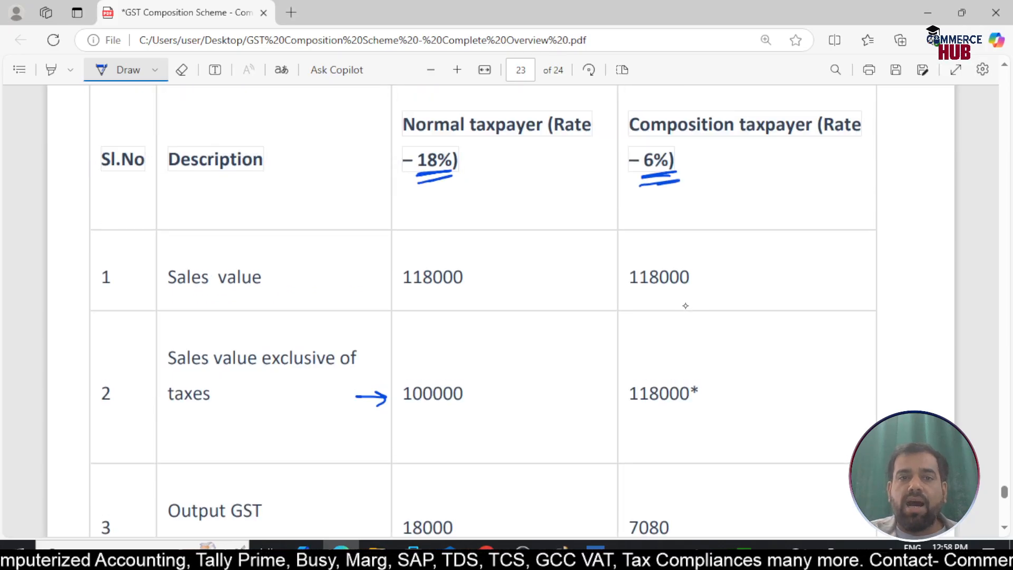
pyautogui.moveTo(362, 276); pyautogui.dragTo(468, 285)
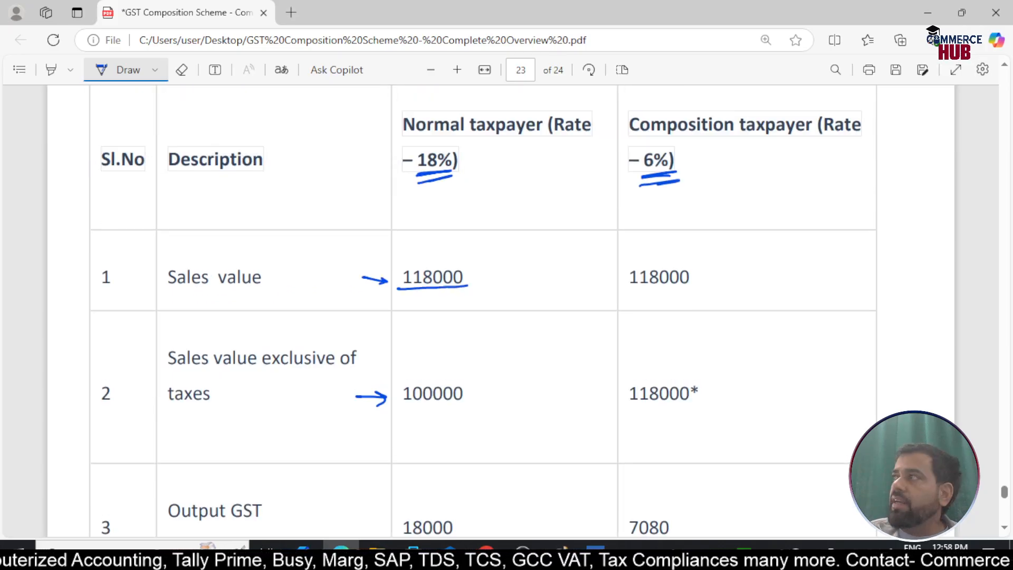
pyautogui.scroll(-1, 686, 306)
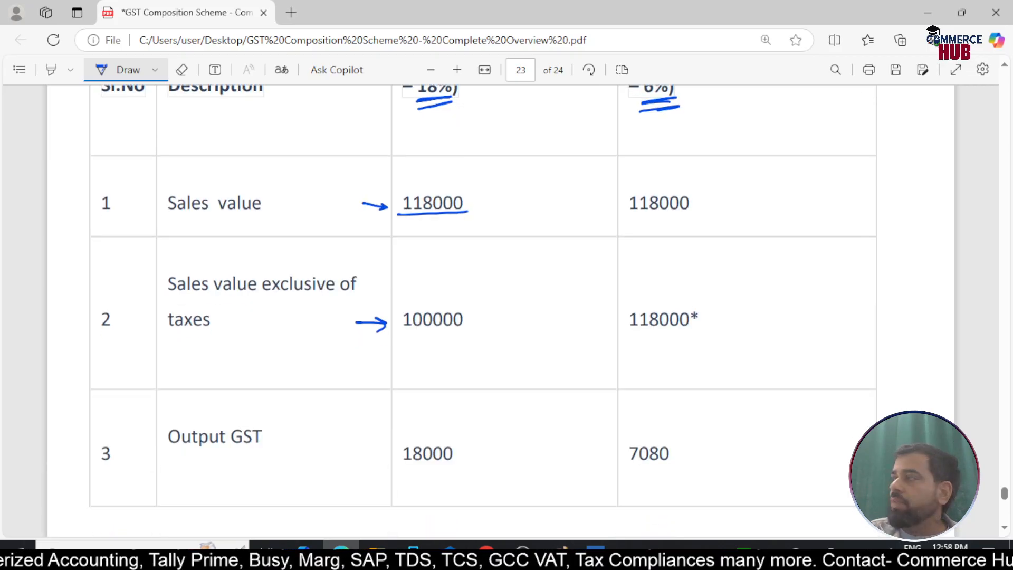
pyautogui.moveTo(367, 438)
pyautogui.mouseDown()
pyautogui.moveTo(458, 464)
pyautogui.moveTo(419, 471)
pyautogui.mouseUp()
# In the Normal taxpayer column, underline the Purchases and Net GST liability amounts and draw an arrow to the Input GST amount
pyautogui.scroll(-5, 501, 306)
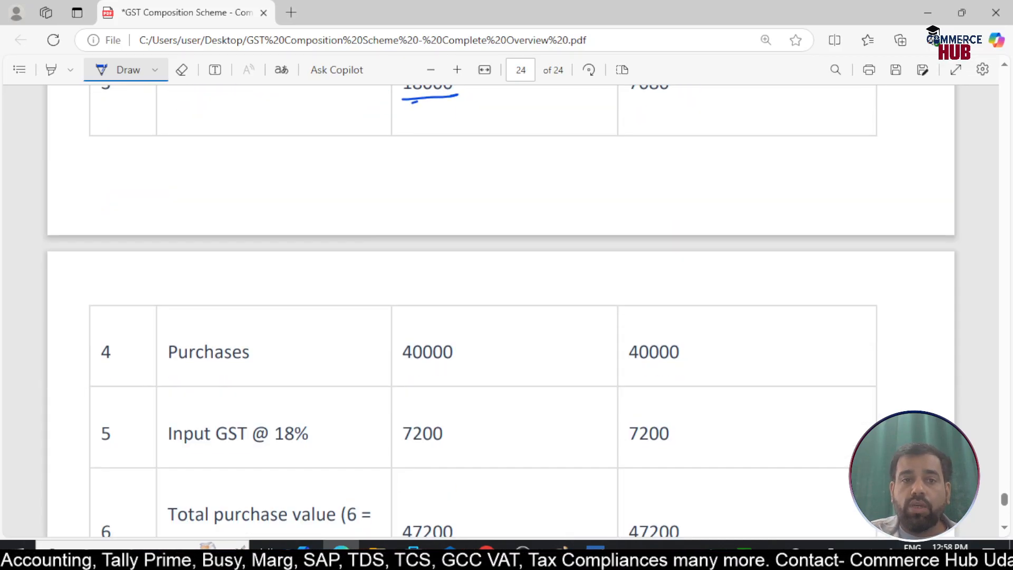
pyautogui.moveTo(402, 364); pyautogui.dragTo(448, 366)
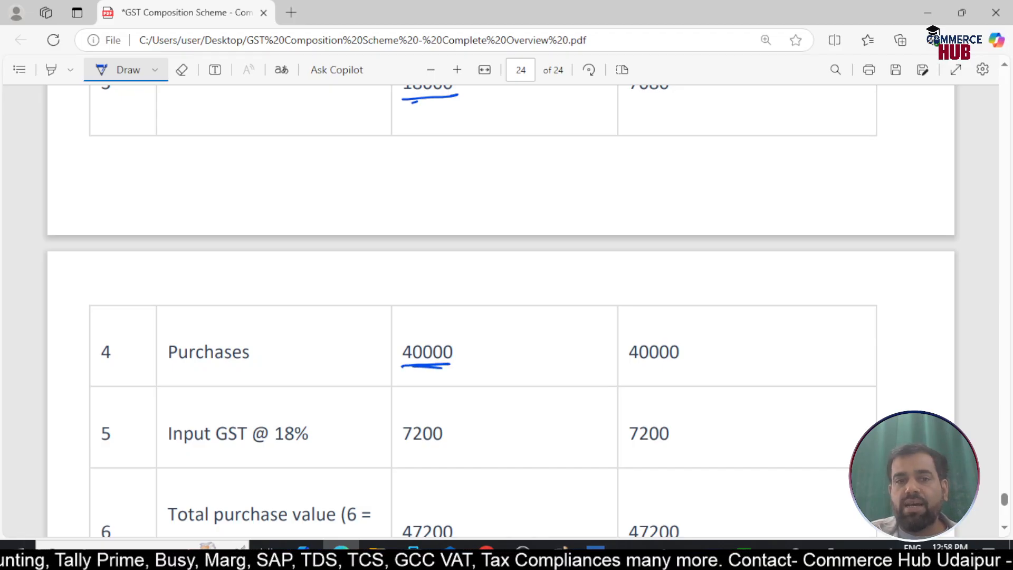
pyautogui.moveTo(373, 422); pyautogui.dragTo(397, 438)
pyautogui.scroll(-2, 501, 306)
pyautogui.scroll(-2, 502, 306)
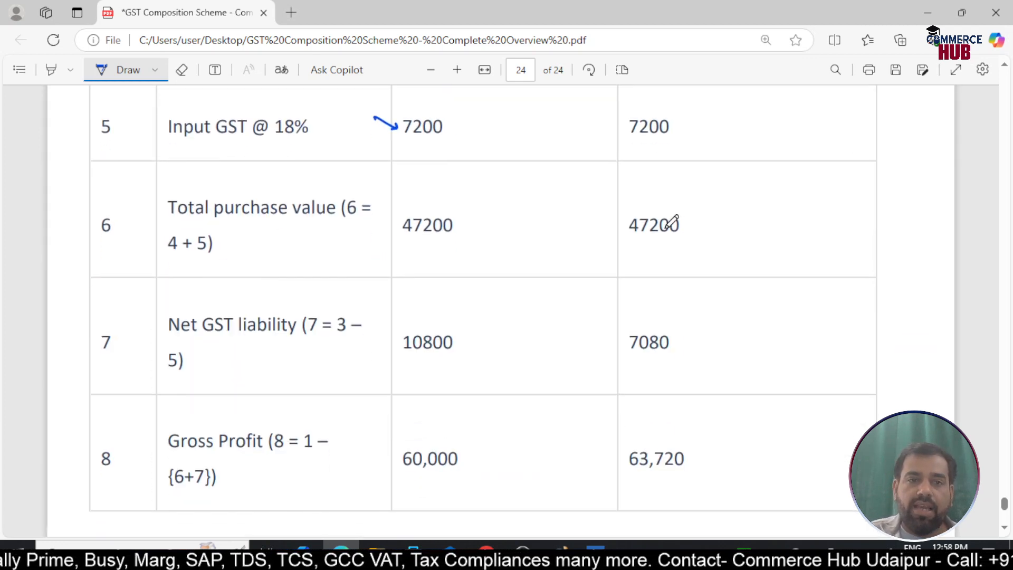
pyautogui.scroll(-1, 672, 220)
pyautogui.moveTo(401, 291); pyautogui.dragTo(457, 289)
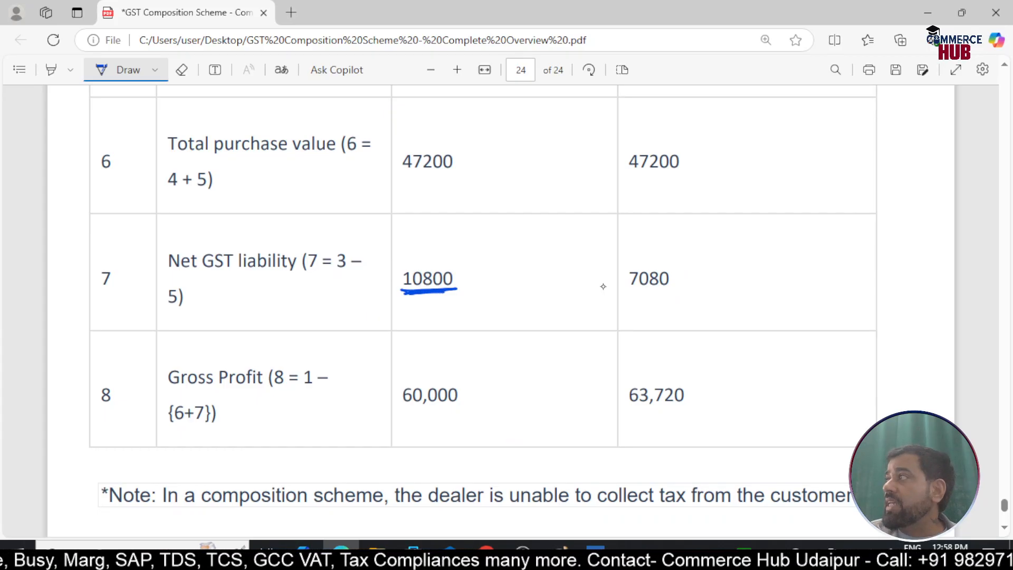
# In the Composition taxpayer column, underline the output GST 7080 and draw an arrow above the input GST 7200
pyautogui.scroll(8, 603, 286)
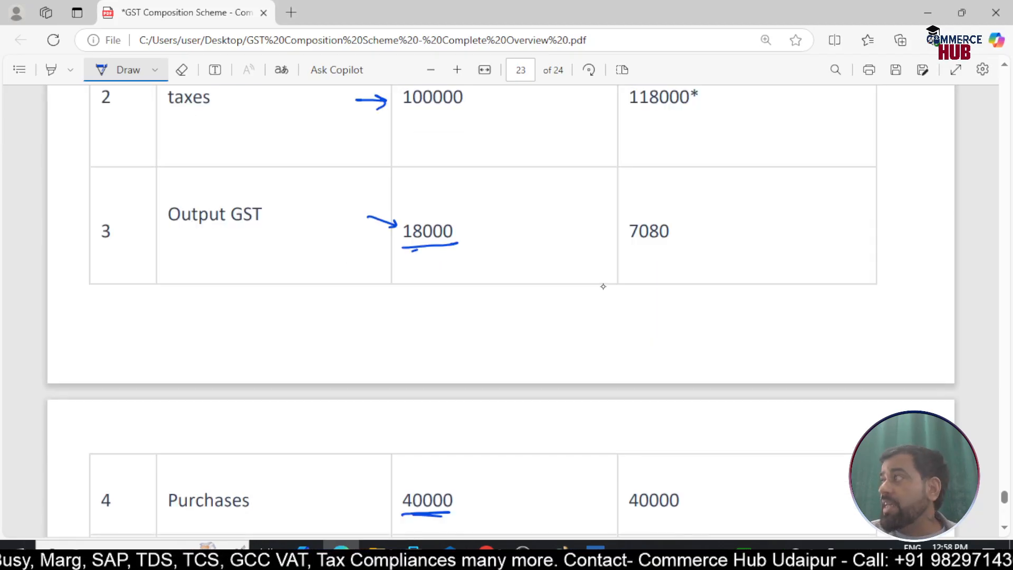
pyautogui.scroll(6, 603, 287)
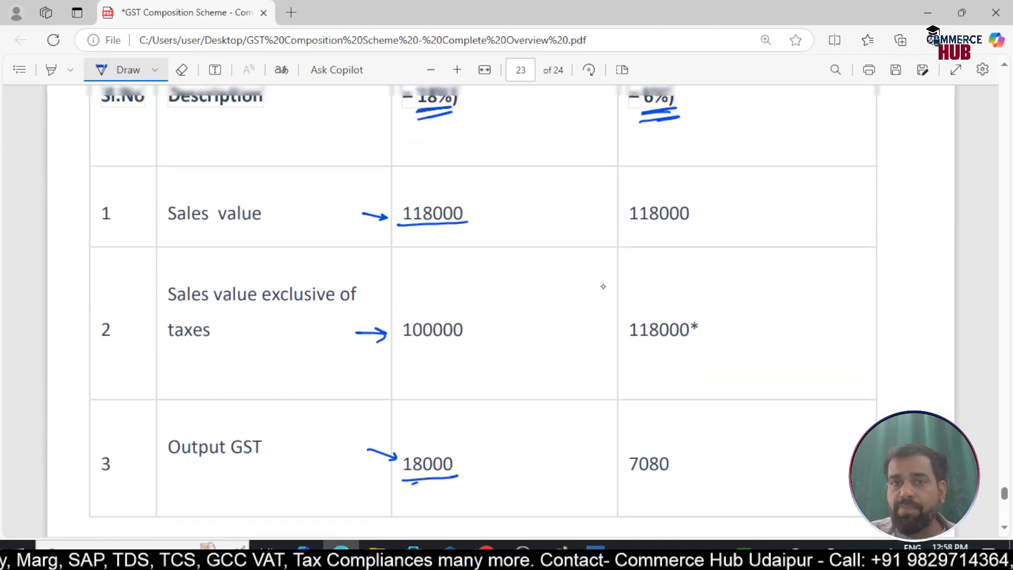
pyautogui.scroll(-3, 603, 287)
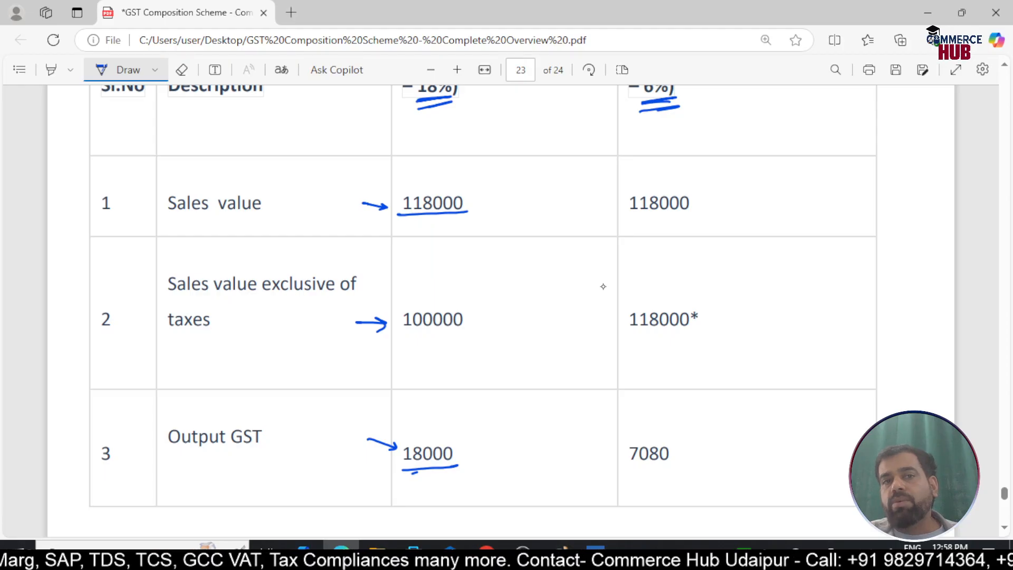
pyautogui.scroll(-5, 603, 286)
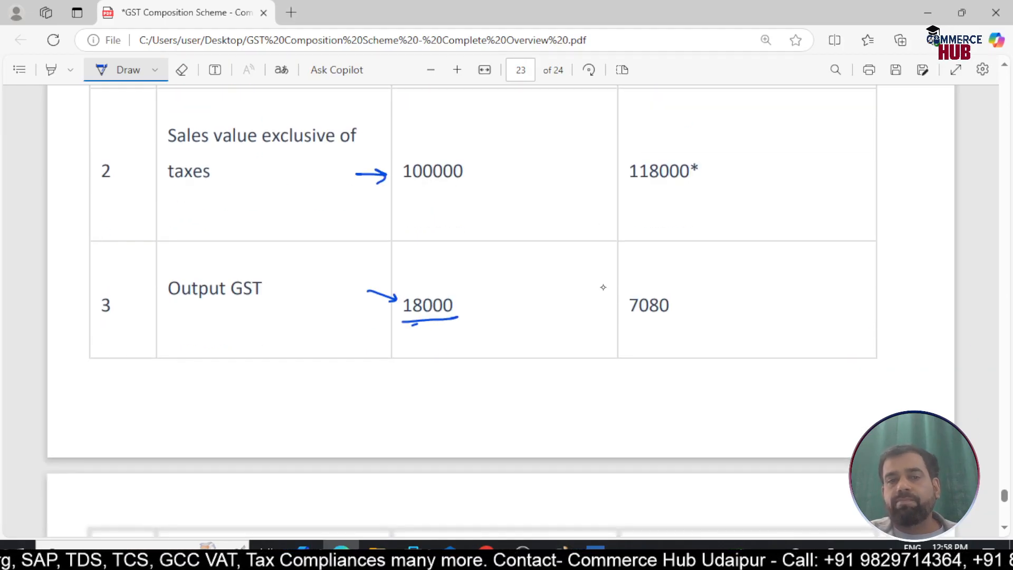
pyautogui.scroll(3, 603, 286)
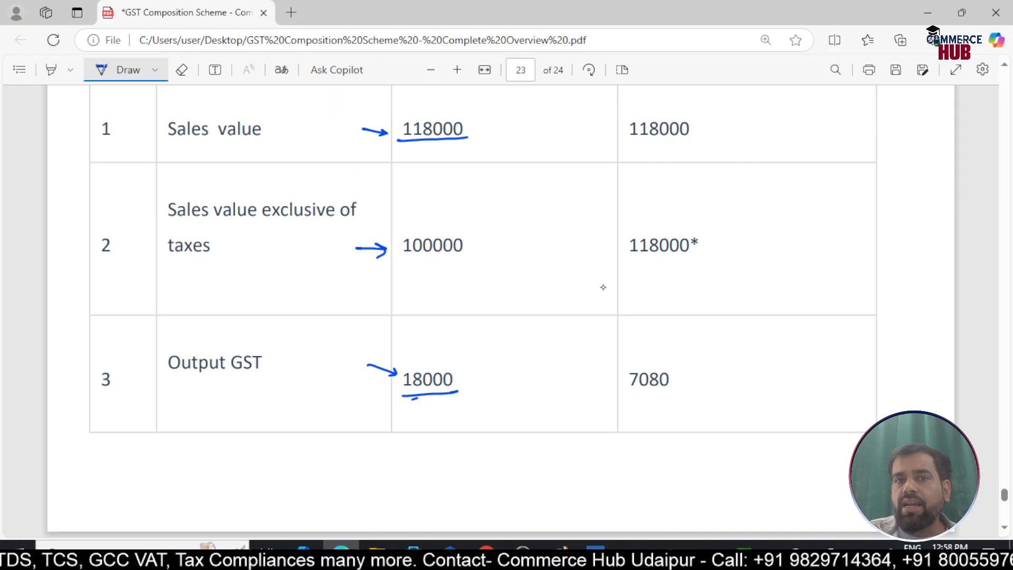
pyautogui.moveTo(630, 401); pyautogui.dragTo(667, 391)
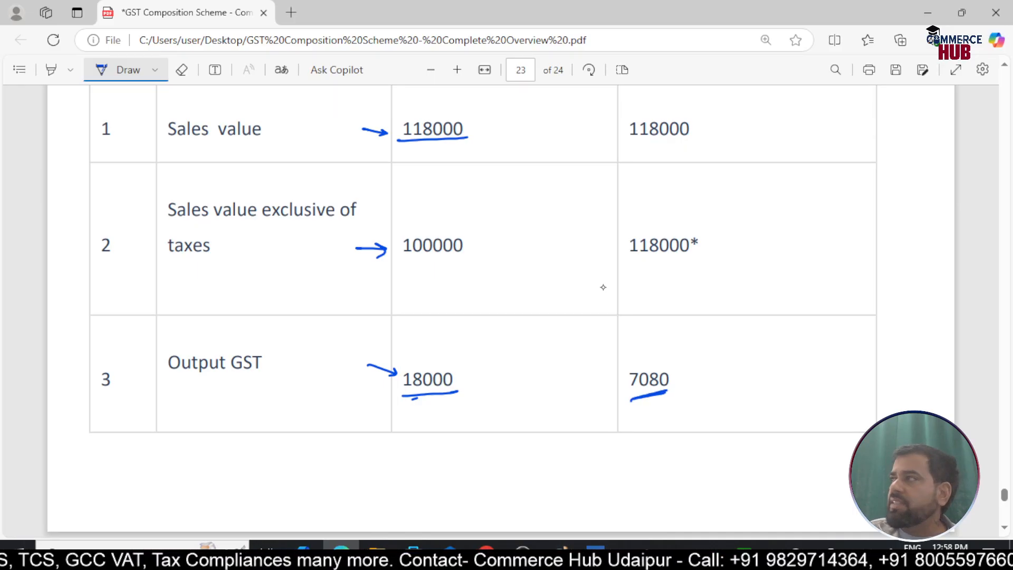
pyautogui.scroll(-15, 603, 287)
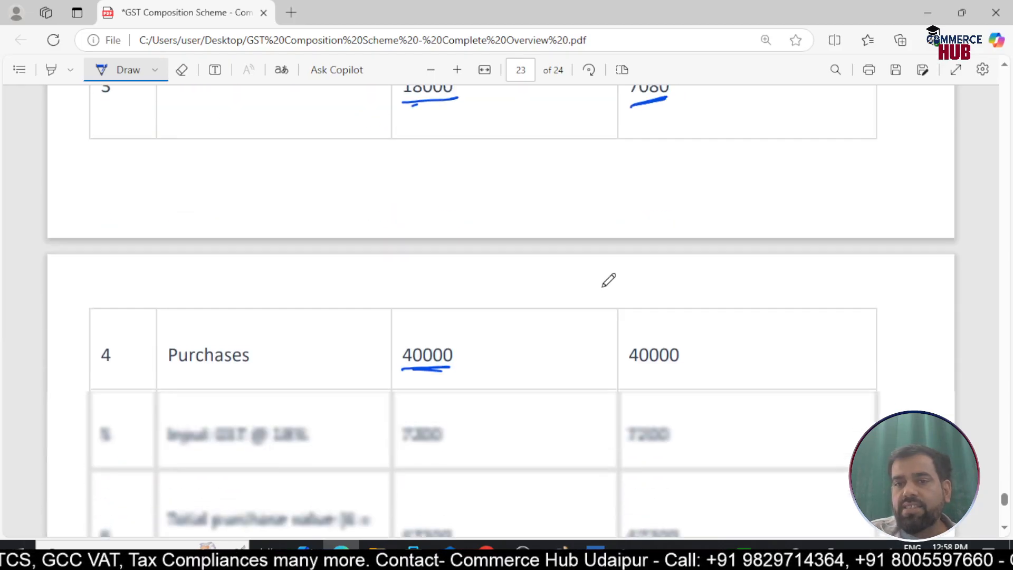
pyautogui.moveTo(647, 326)
pyautogui.mouseDown()
pyautogui.moveTo(646, 350)
pyautogui.moveTo(658, 340)
pyautogui.mouseUp()
# Compare the output GST, input GST and net GST liability rows of both taxpayer types, down to the composition scheme note
pyautogui.scroll(-3, 603, 287)
pyautogui.scroll(-8, 603, 287)
pyautogui.moveTo(402, 292); pyautogui.dragTo(457, 288)
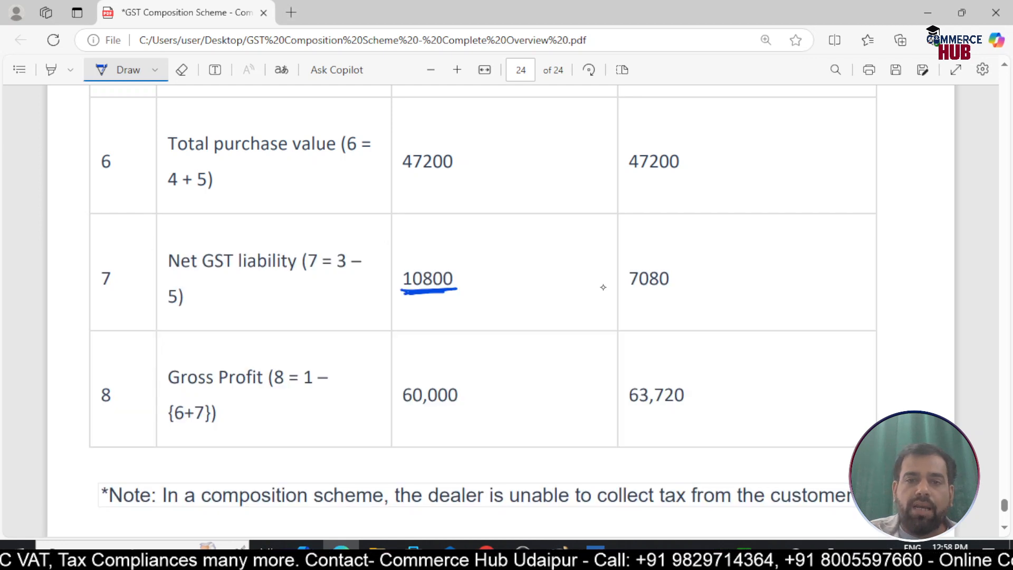
pyautogui.scroll(-4, 603, 287)
pyautogui.scroll(20, 603, 287)
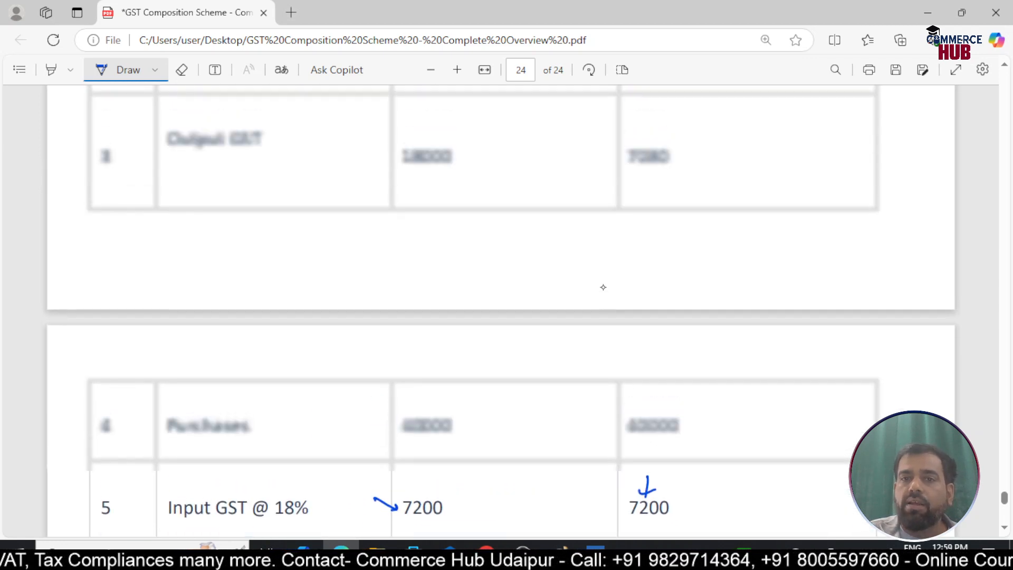
pyautogui.scroll(8, 603, 288)
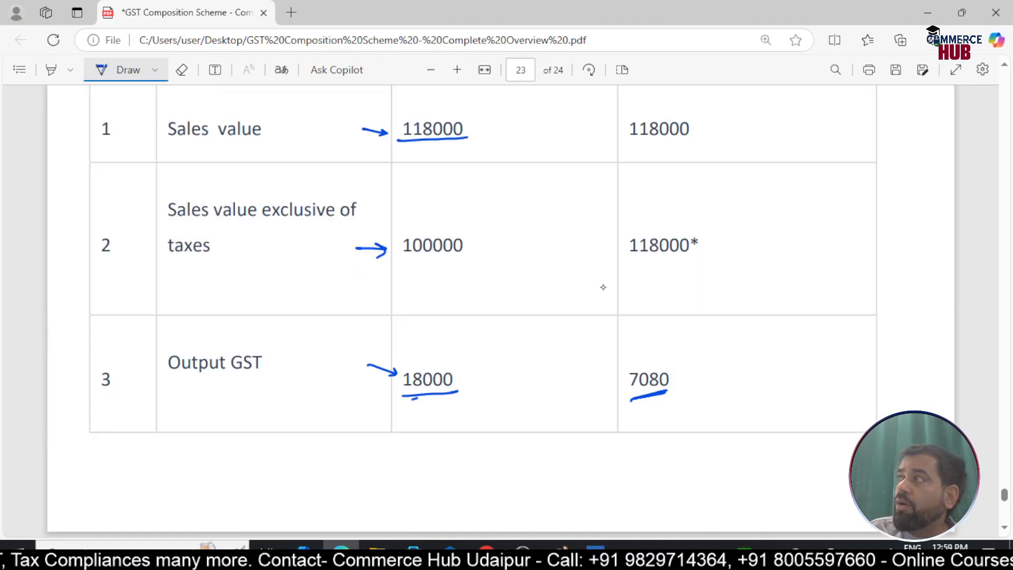
pyautogui.scroll(-20, 588, 290)
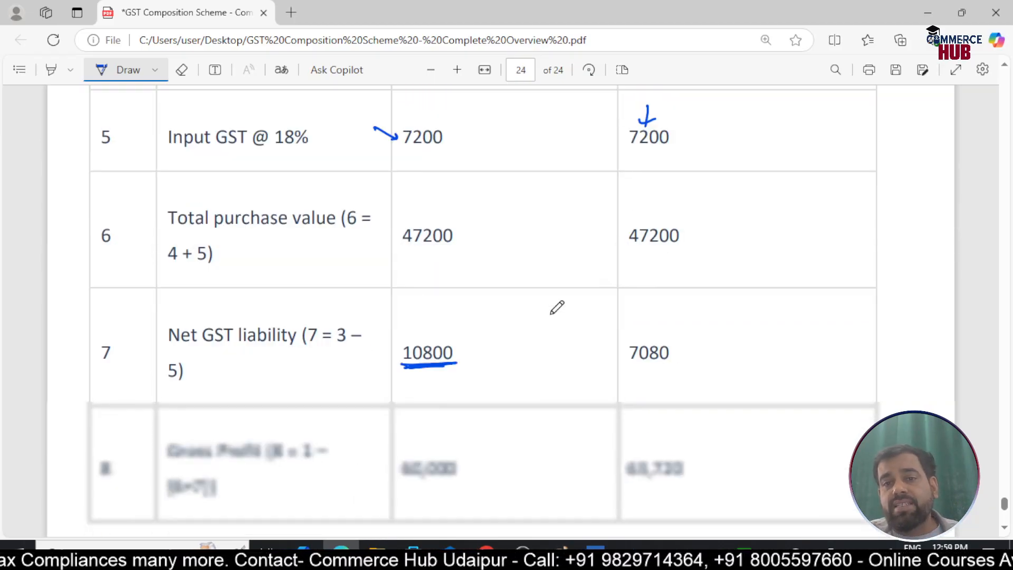
pyautogui.scroll(-4, 556, 308)
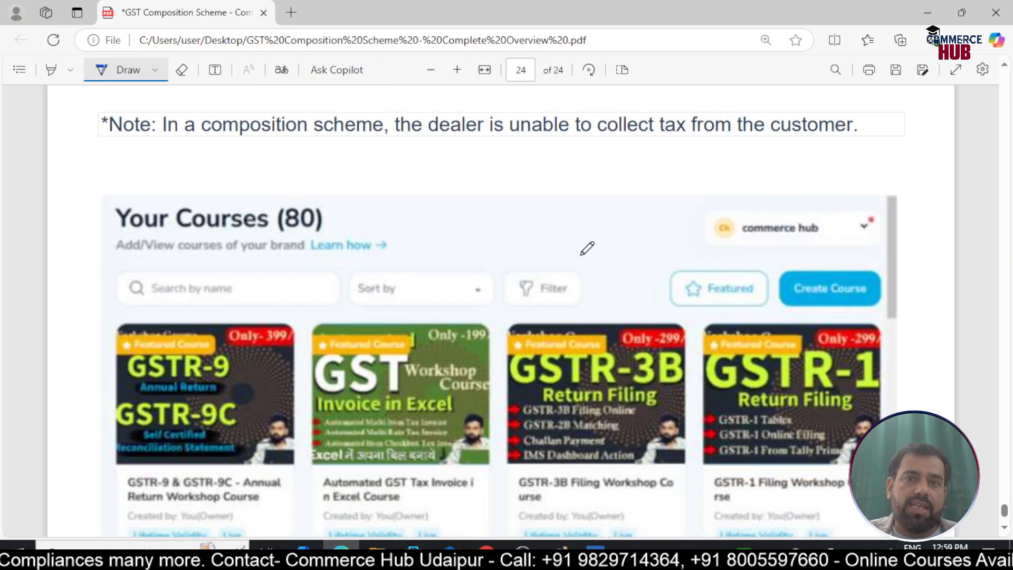
# Draw a downward arrow above the Sort by field in the Your Courses image on the last page
pyautogui.scroll(-3, 644, 228)
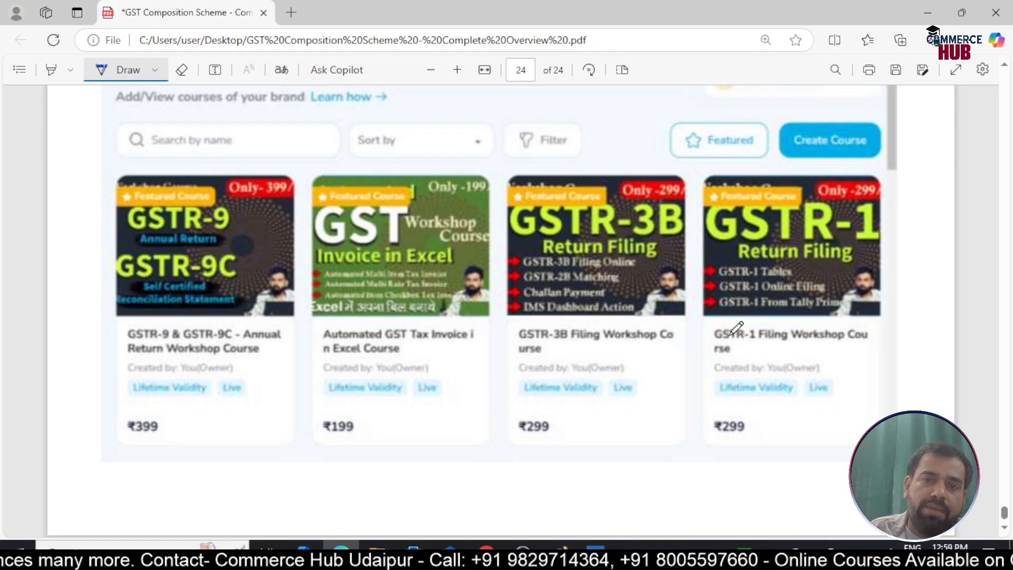
pyautogui.scroll(3, 736, 328)
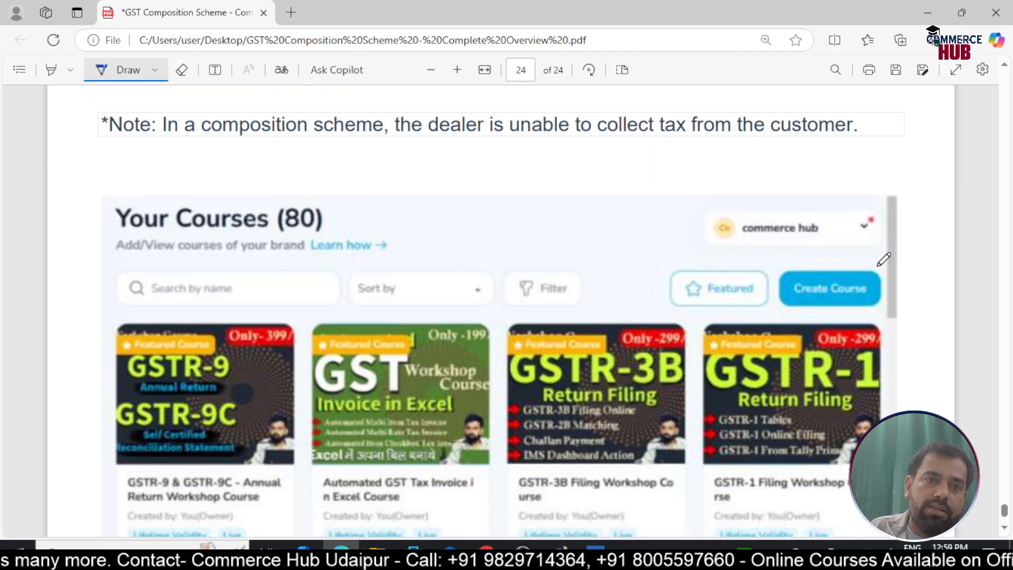
pyautogui.scroll(-3, 884, 258)
pyautogui.scroll(2, 884, 259)
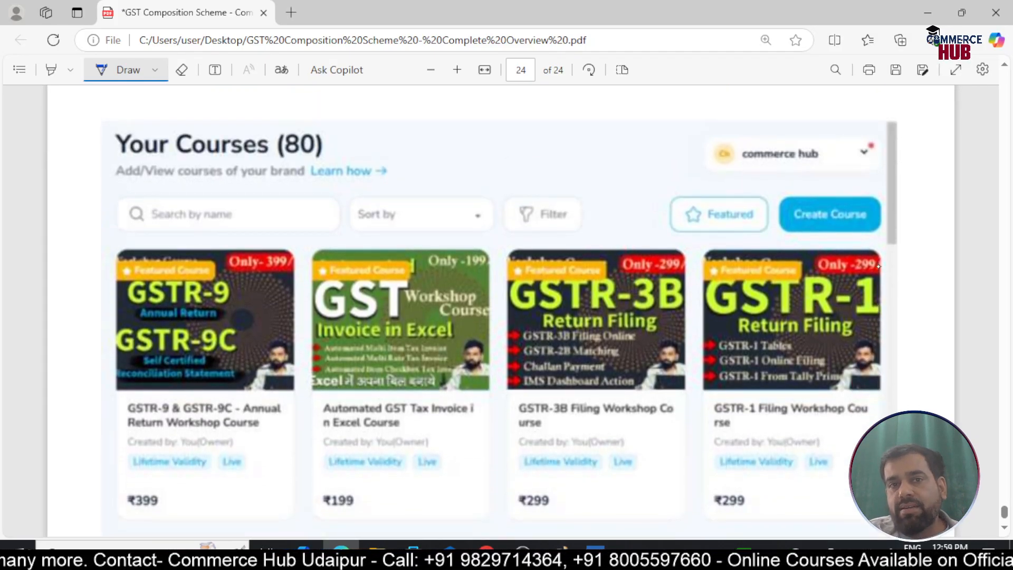
pyautogui.moveTo(397, 149); pyautogui.dragTo(414, 169)
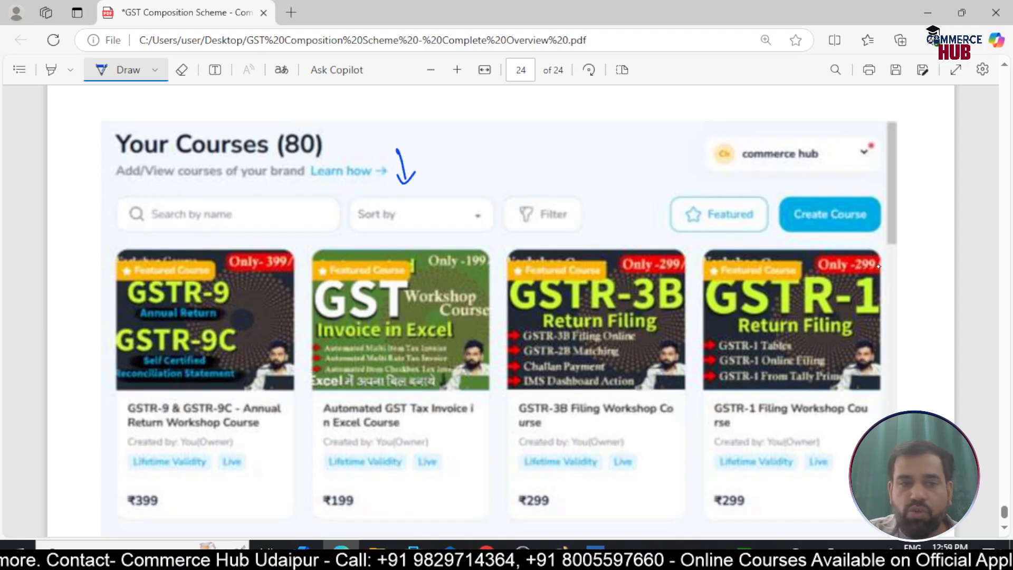
# Draw small arrows pointing to the four featured course cards and underline the 80 in the Your Courses heading
pyautogui.scroll(-2, 879, 267)
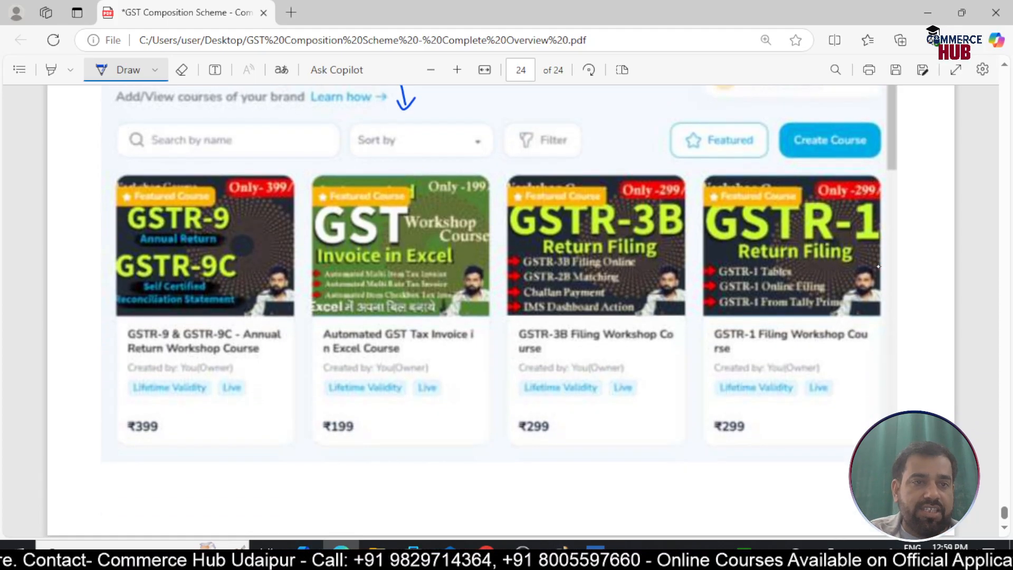
pyautogui.moveTo(87, 298); pyautogui.dragTo(107, 296)
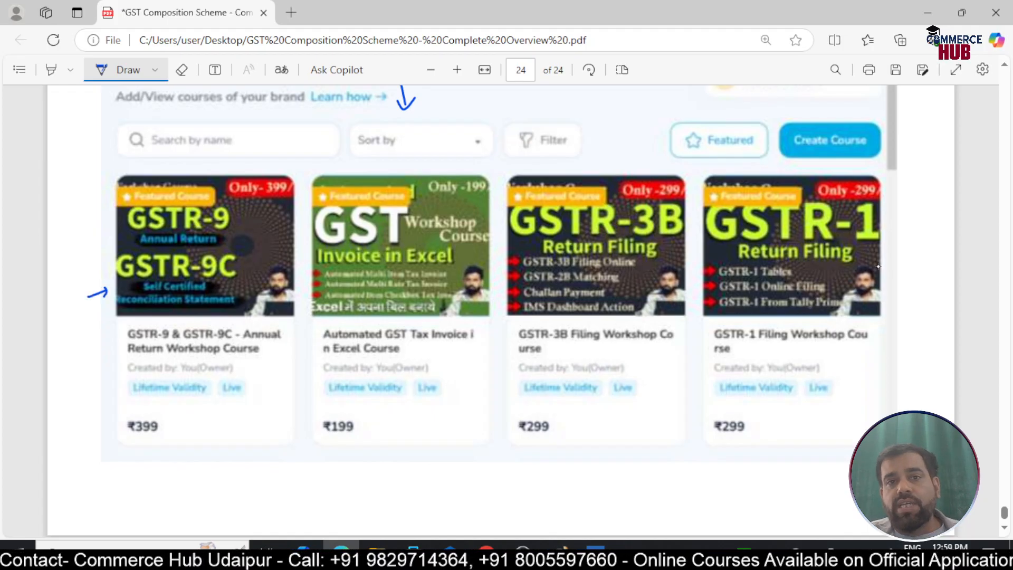
pyautogui.moveTo(474, 155); pyautogui.dragTo(457, 173)
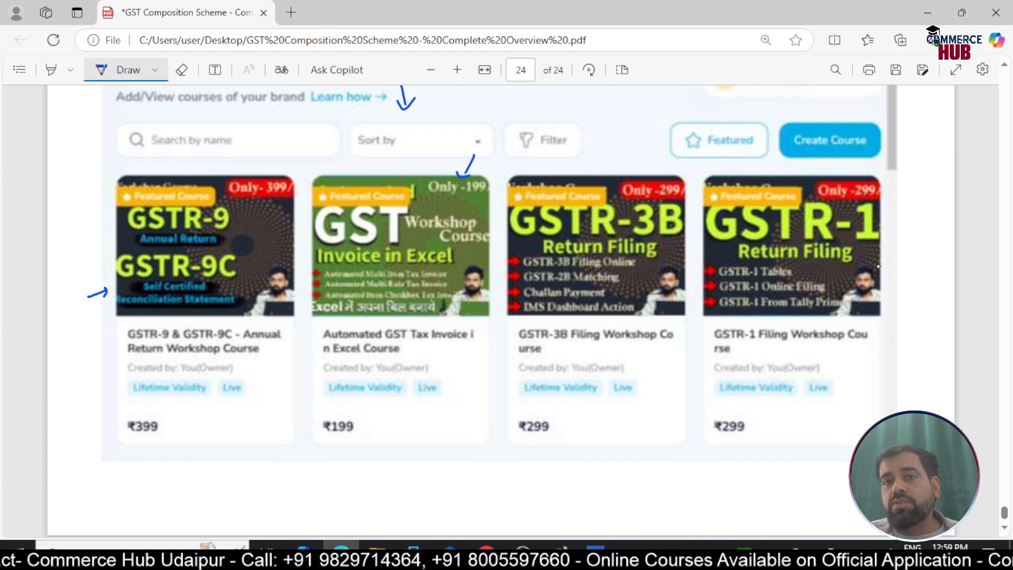
pyautogui.moveTo(634, 160); pyautogui.dragTo(620, 178)
pyautogui.moveTo(821, 160); pyautogui.dragTo(808, 179)
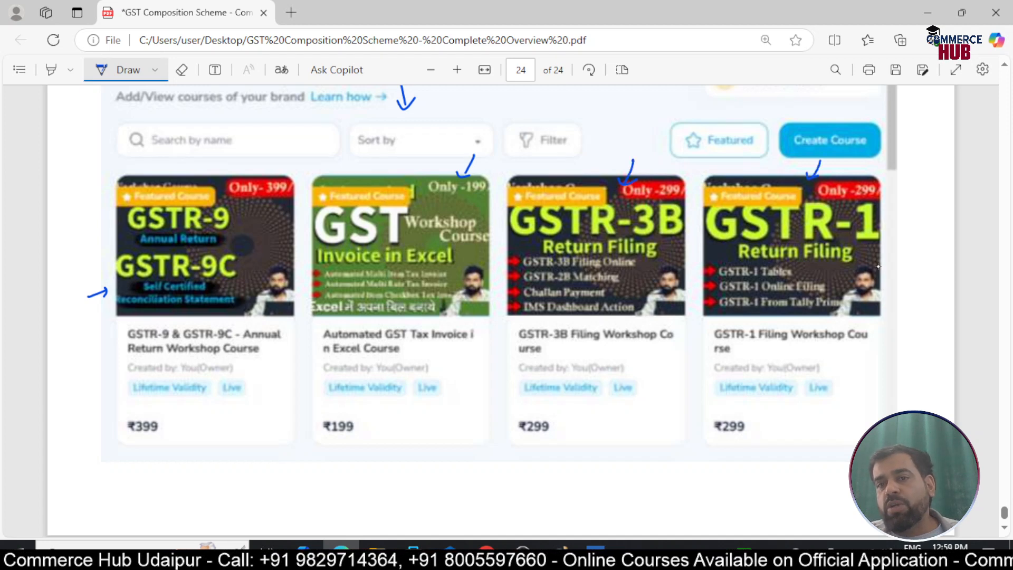
pyautogui.scroll(1, 878, 266)
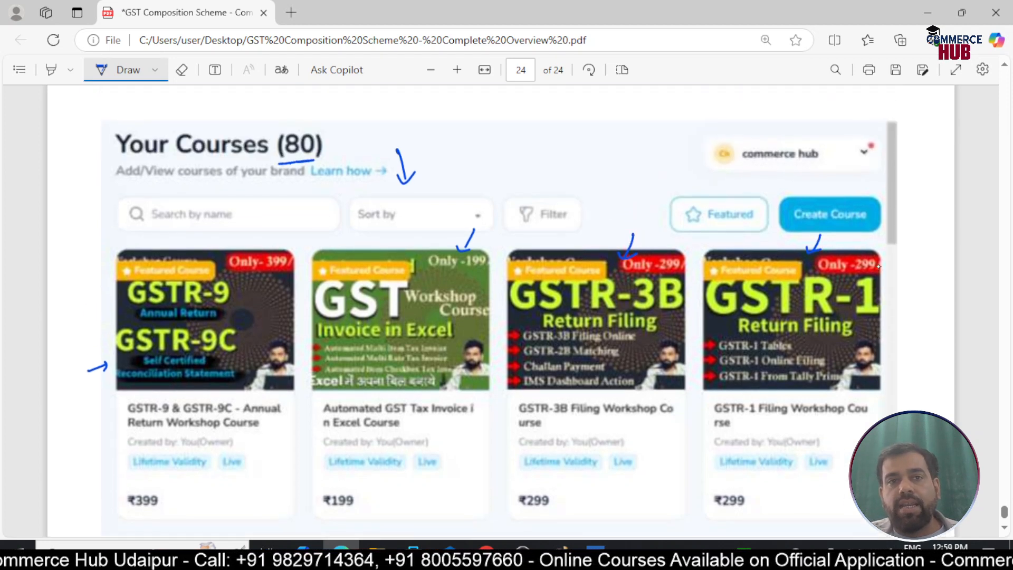
# Close the GST Composition Scheme PDF and leave without saving the annotations
pyautogui.scroll(-2, 877, 267)
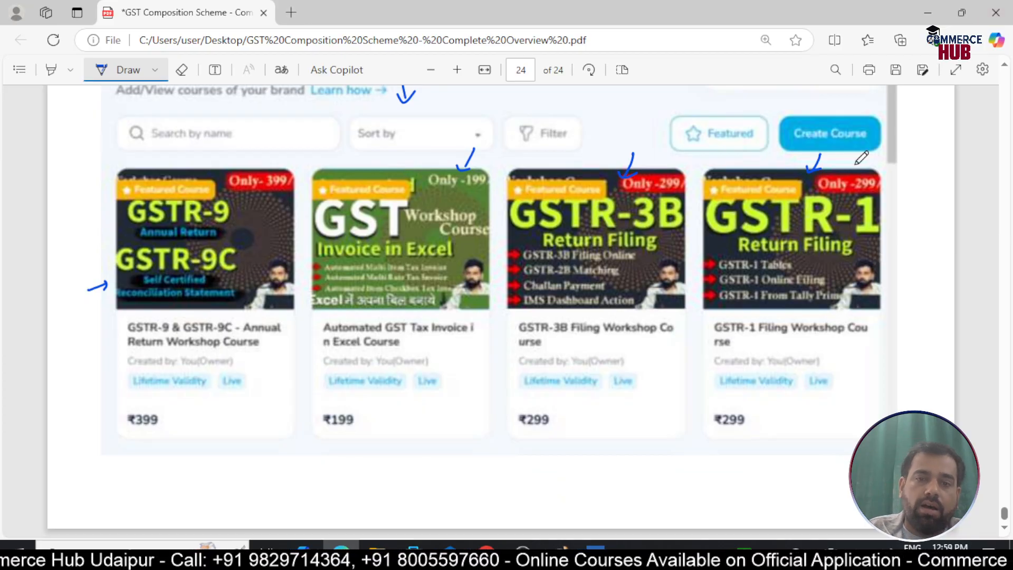
pyautogui.click(996, 12)
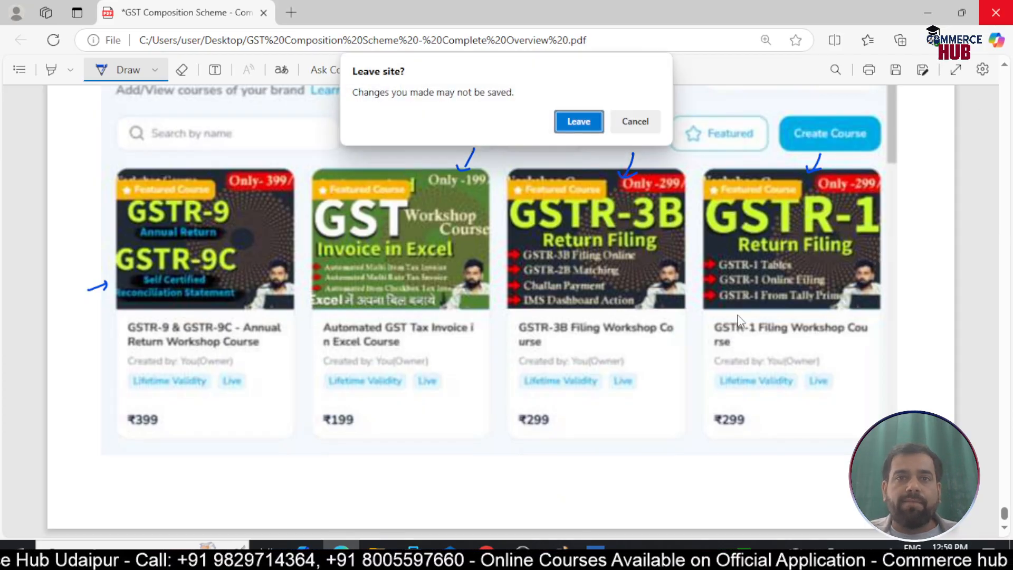
pyautogui.click(579, 122)
# Switch to TallyPrime and start creating a new company with Saloni Enterprises as the company name
pyautogui.click(595, 553)
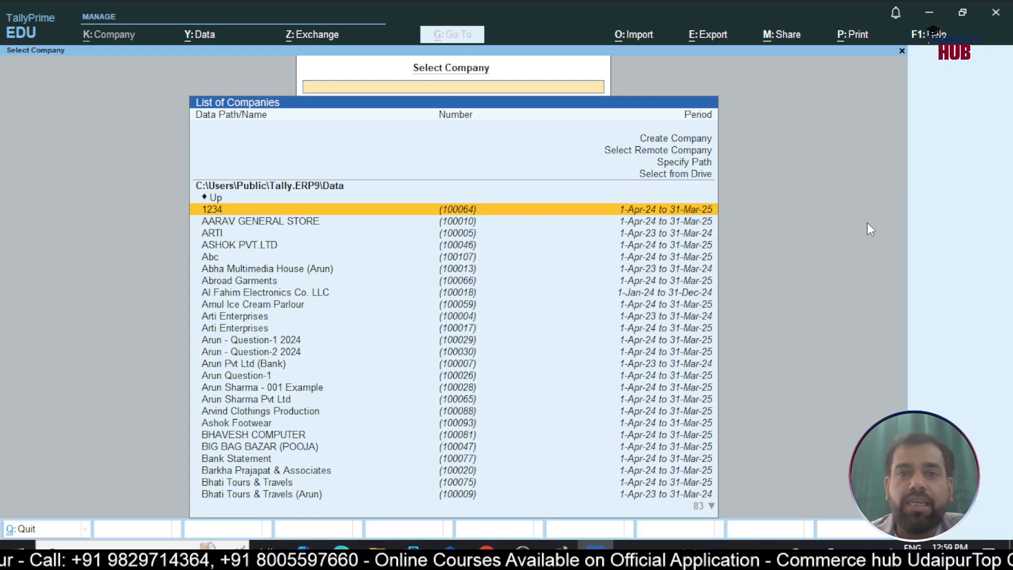
pyautogui.press('Up')
pyautogui.press('Up')
pyautogui.press('Up')
pyautogui.press('Up')
pyautogui.press('Up')
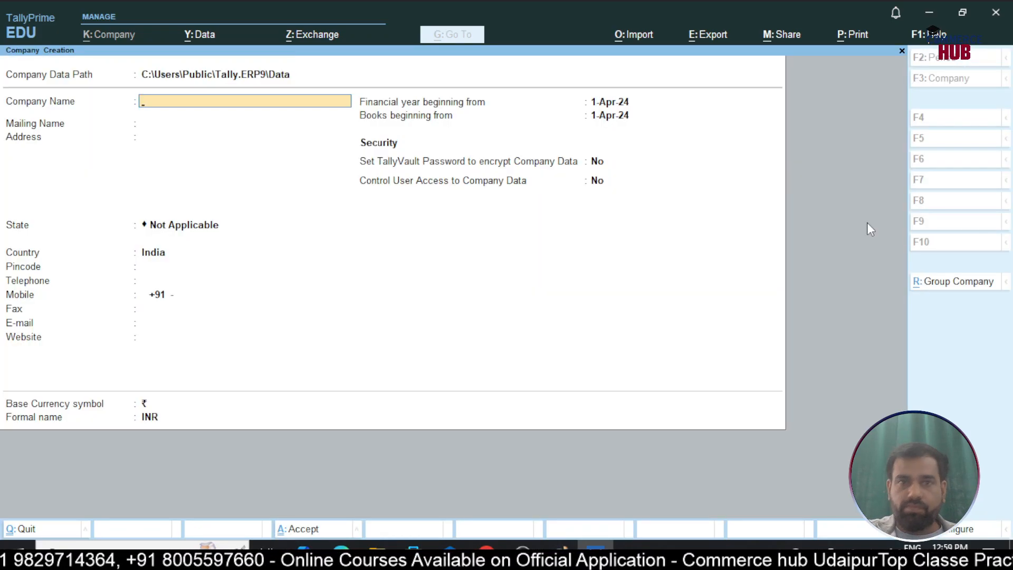
pyautogui.write('Sal')
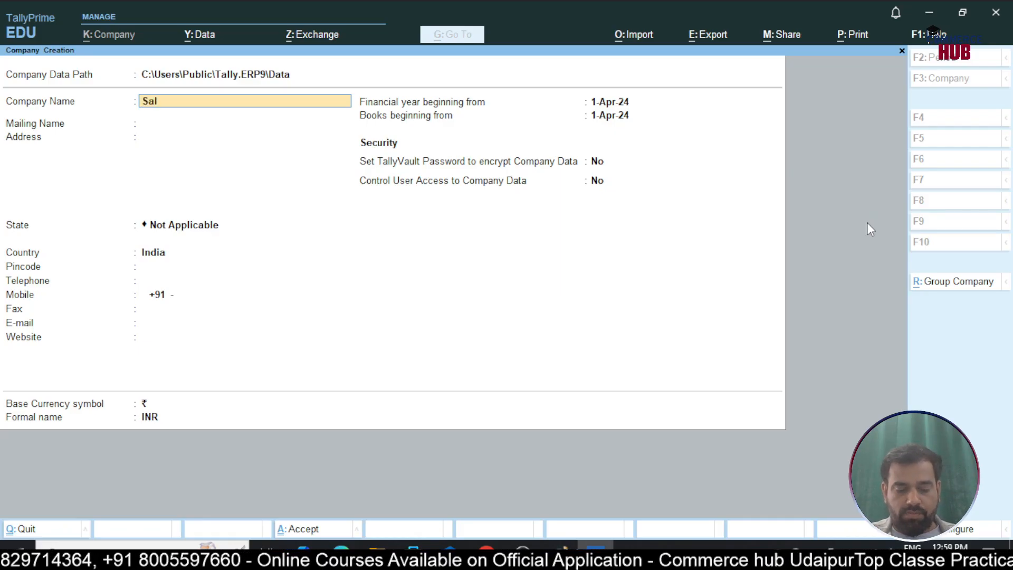
pyautogui.write('oni En')
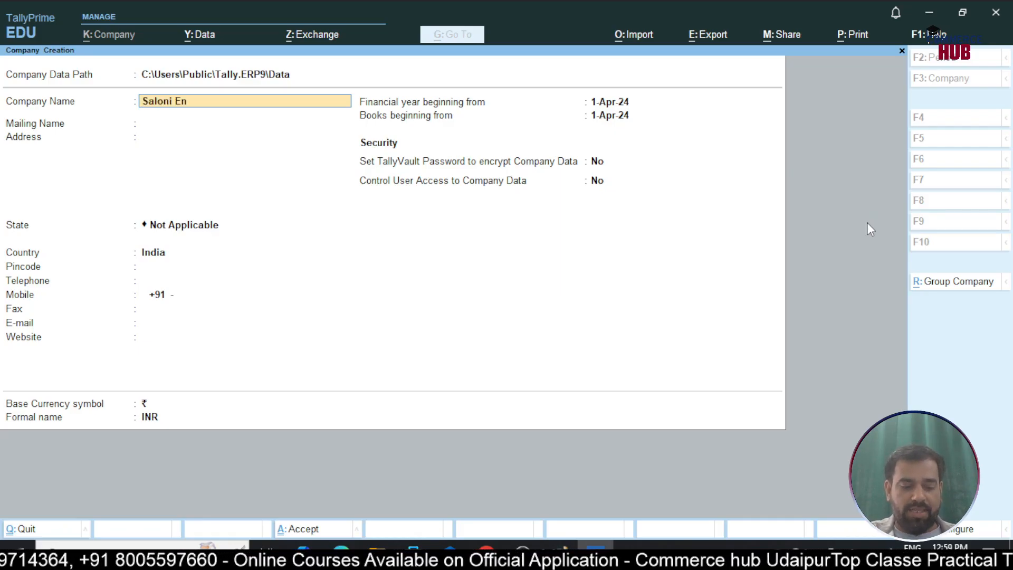
pyautogui.write('terprises')
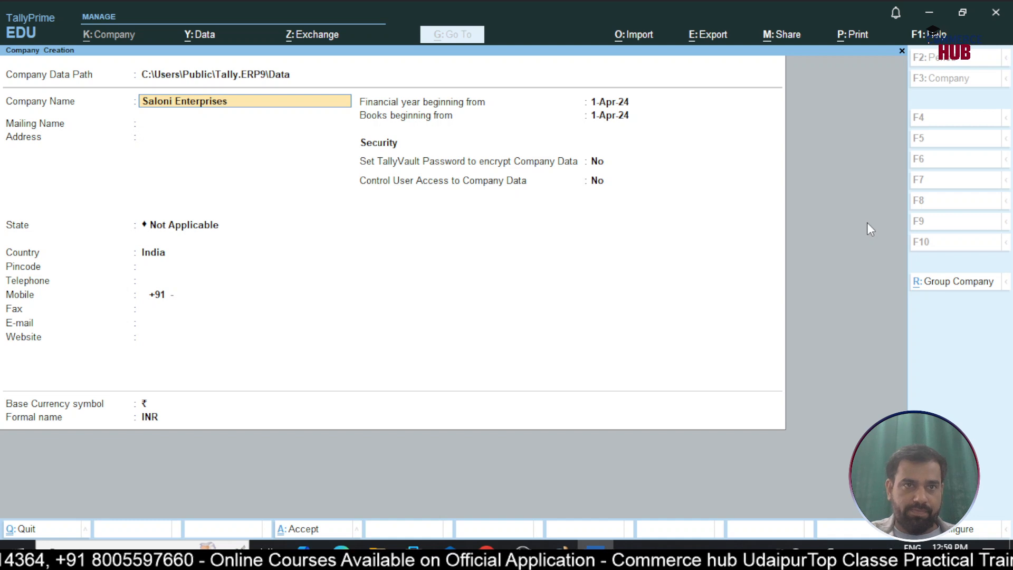
# Keep Saloni Enterprises as the mailing name, enter Udaipur as the address, and select Rajasthan as the state
pyautogui.press('Return')
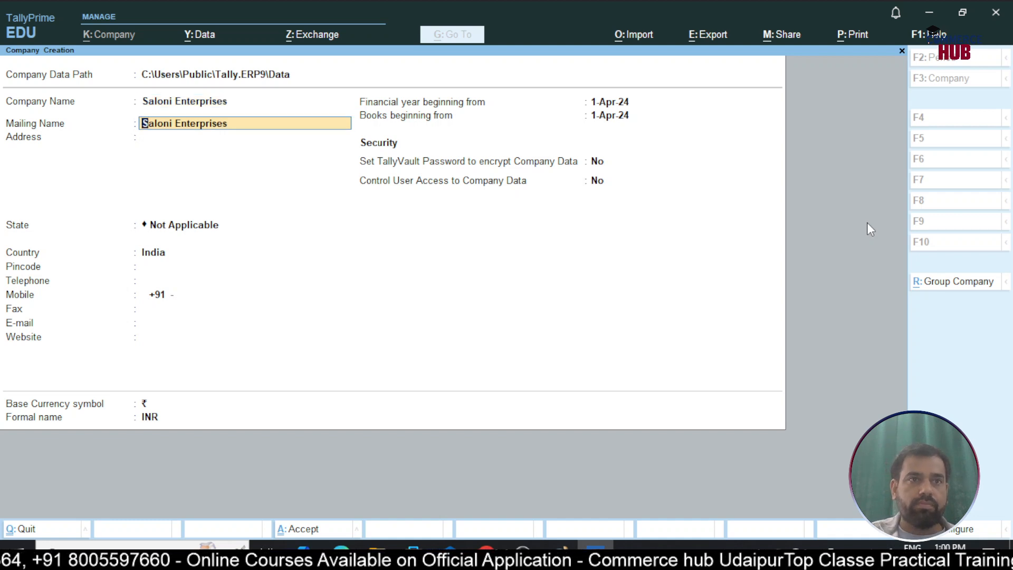
pyautogui.press('Return')
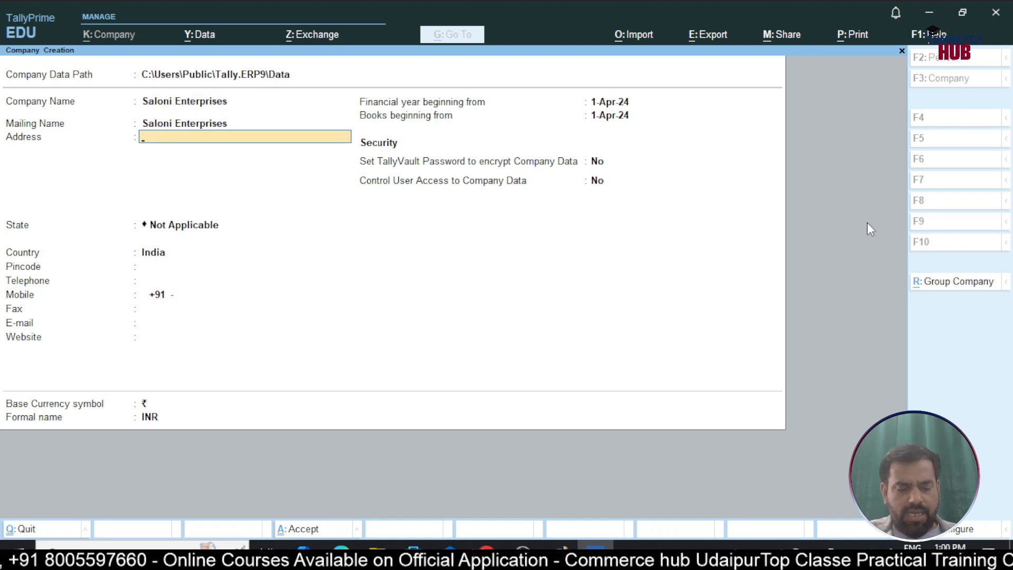
pyautogui.write('Udaipur')
pyautogui.press('Return')
pyautogui.press('Return')
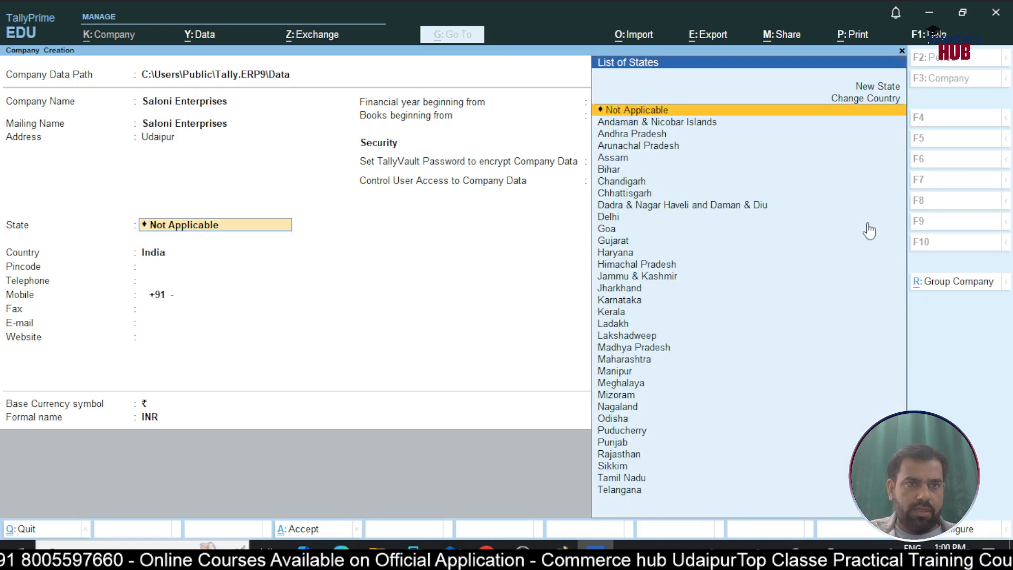
pyautogui.write('Raja')
pyautogui.press('Return')
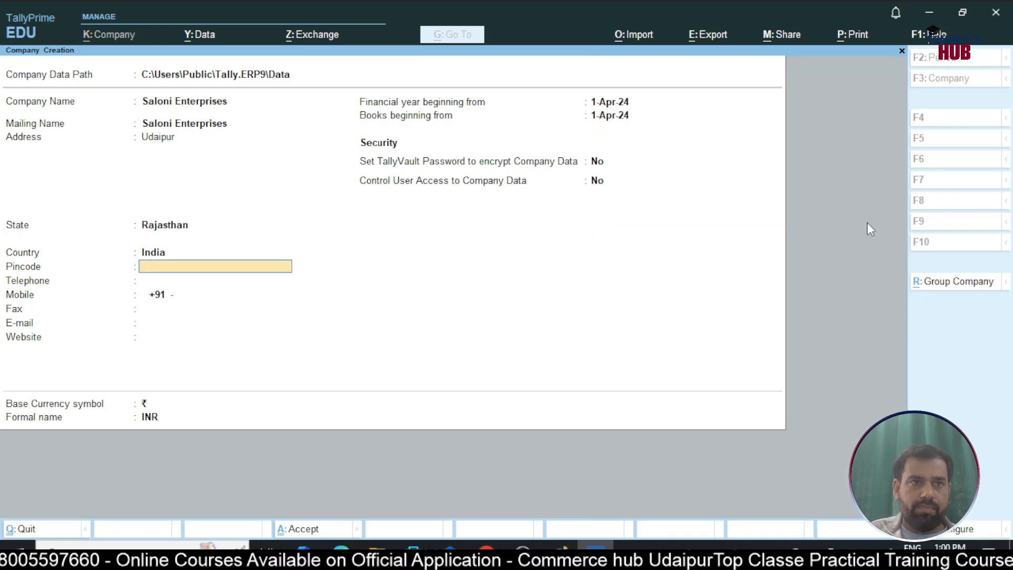
# Leave the contact details blank, keep 1-Apr-24 as the financial year start and INR as the currency, and create the company
pyautogui.press('Return')
pyautogui.press('Return')
pyautogui.press('Return')
pyautogui.press('Return')
pyautogui.press('Return')
pyautogui.press('Return')
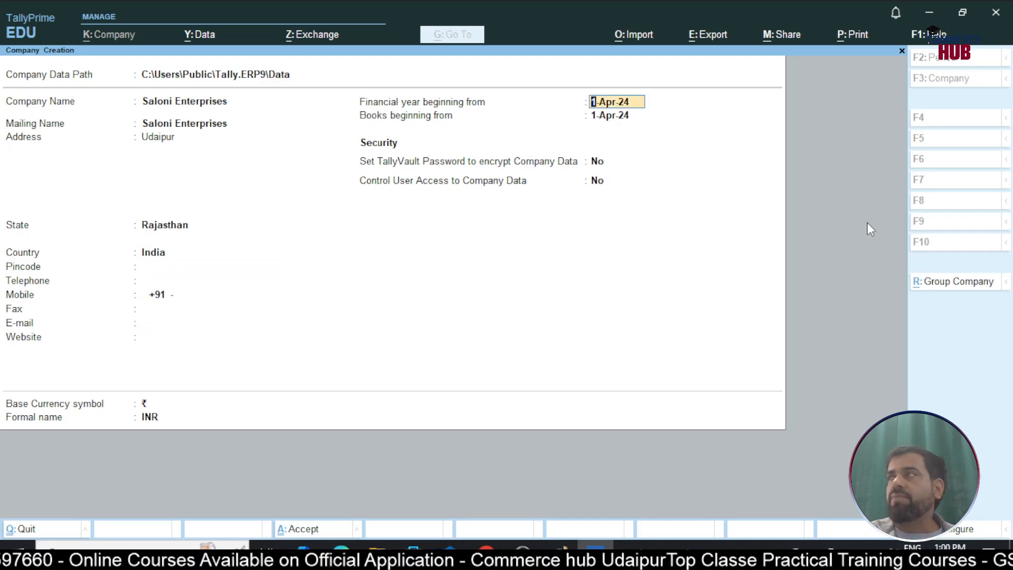
pyautogui.press('Return')
pyautogui.press('Return')
pyautogui.press('Return')
pyautogui.press('Return')
pyautogui.press('Return')
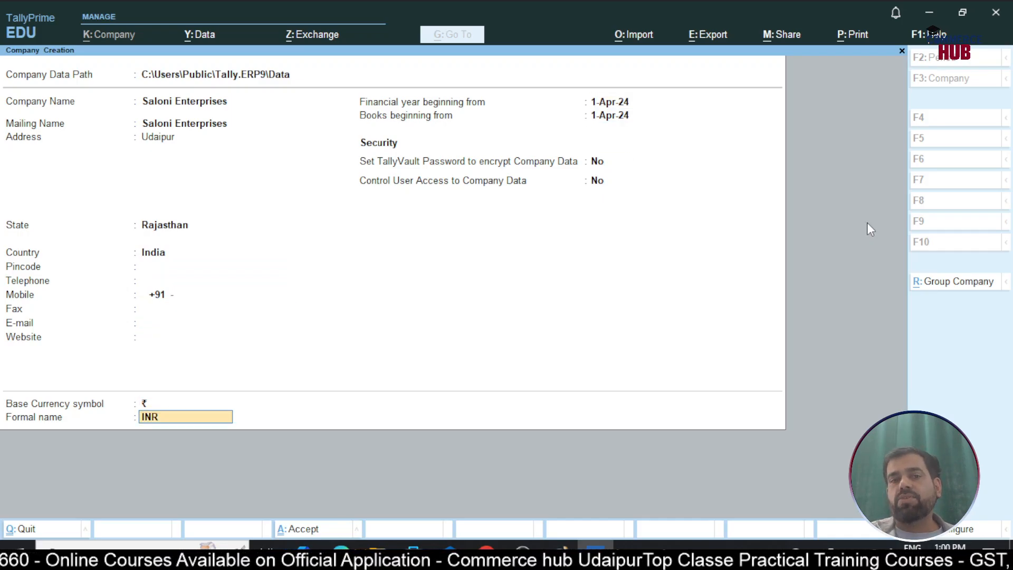
pyautogui.press('Return')
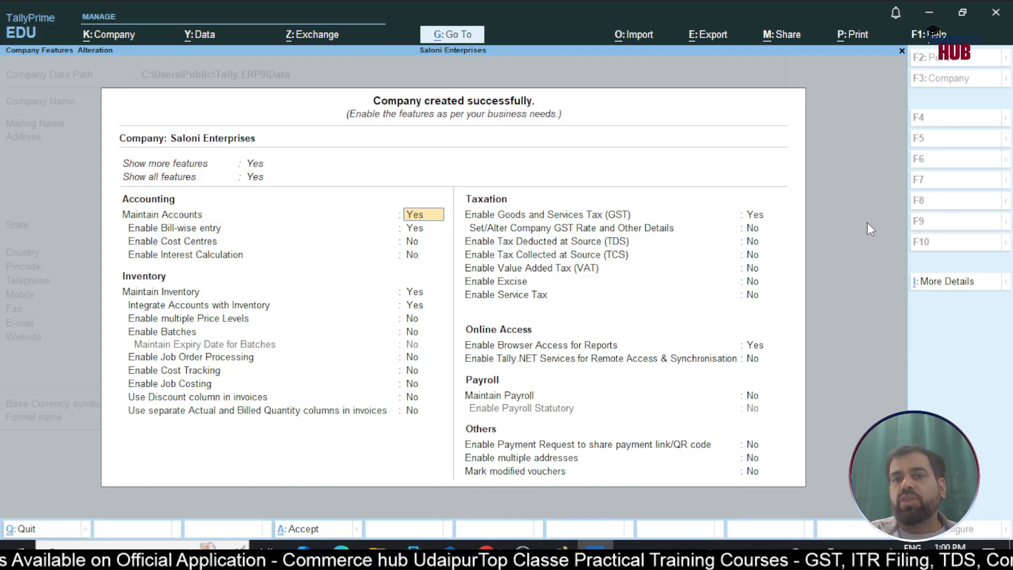
# Keep the default accounting and inventory features, and enable Goods and Services Tax to open its registration details
pyautogui.press('Return')
pyautogui.press('Return')
pyautogui.press('Return')
pyautogui.press('Return')
pyautogui.press('Return')
pyautogui.press('Return')
pyautogui.press('Return')
pyautogui.press('Return')
pyautogui.press('Return')
pyautogui.press('Return')
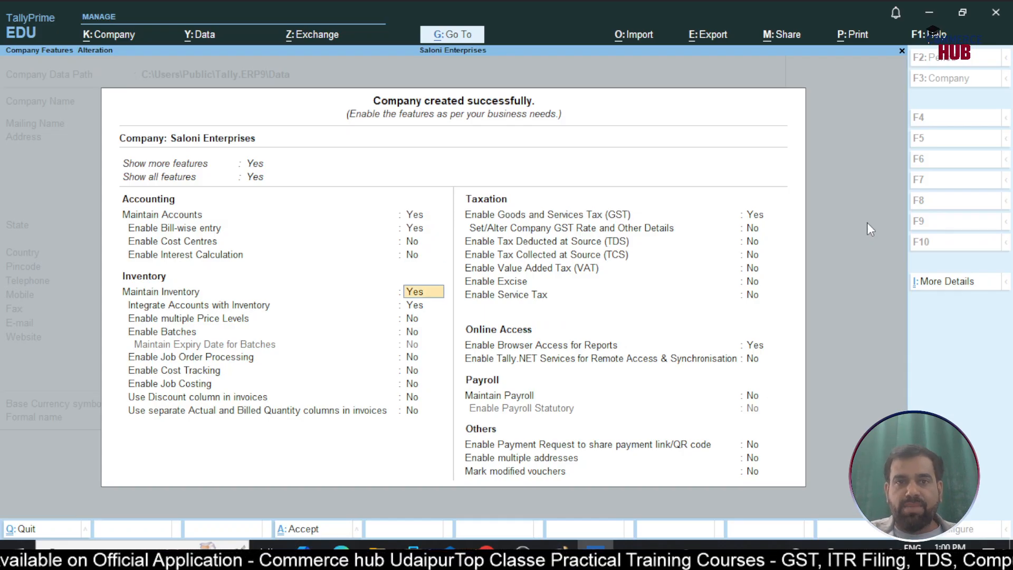
pyautogui.press('Return')
pyautogui.press('Return')
pyautogui.press('Return')
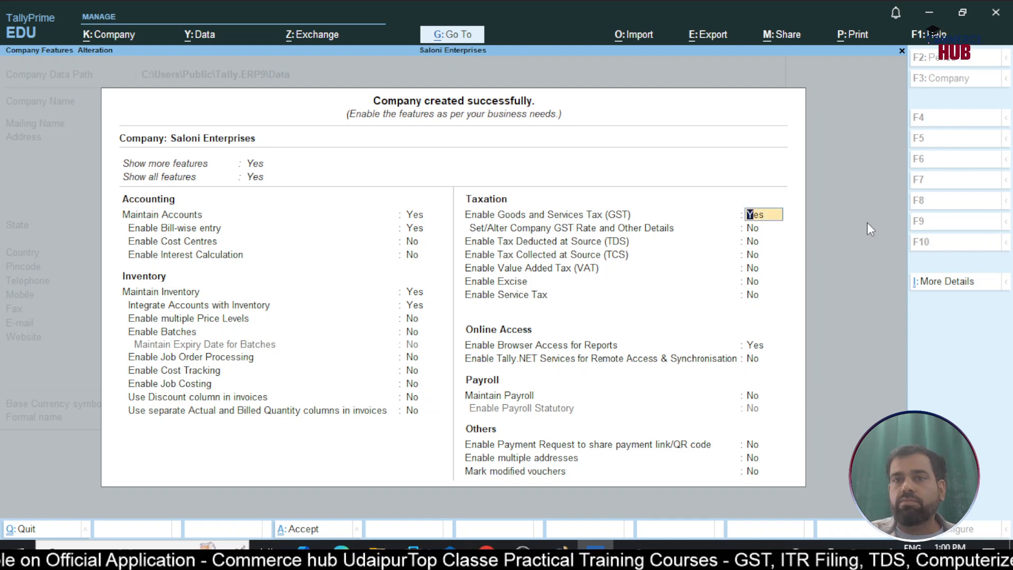
pyautogui.press('Return')
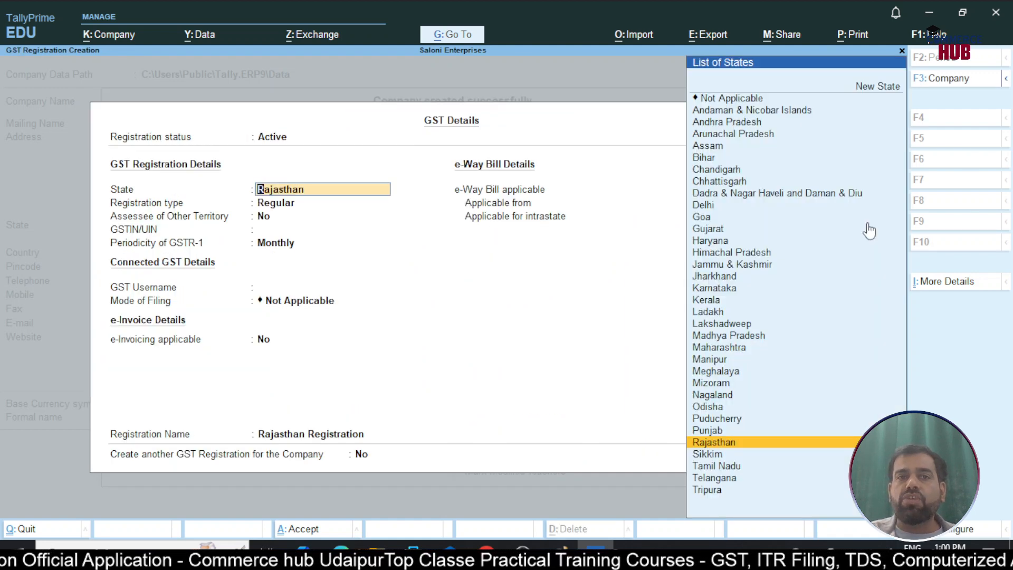
# Keep Rajasthan as the GST state, set the registration type to Composition, and leave Assessee of Other Territory at No
pyautogui.press('Return')
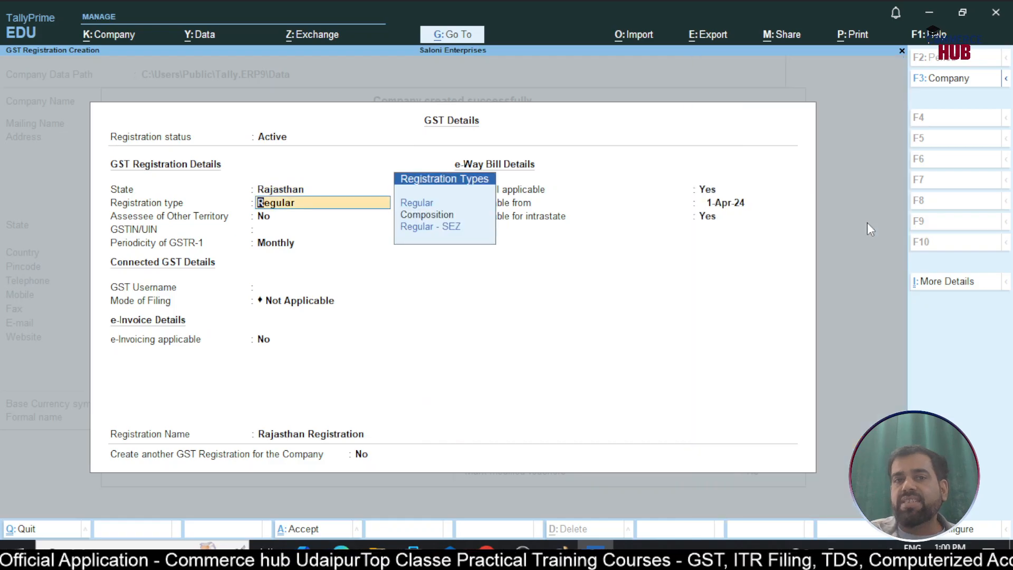
pyautogui.press('Down')
pyautogui.press('Return')
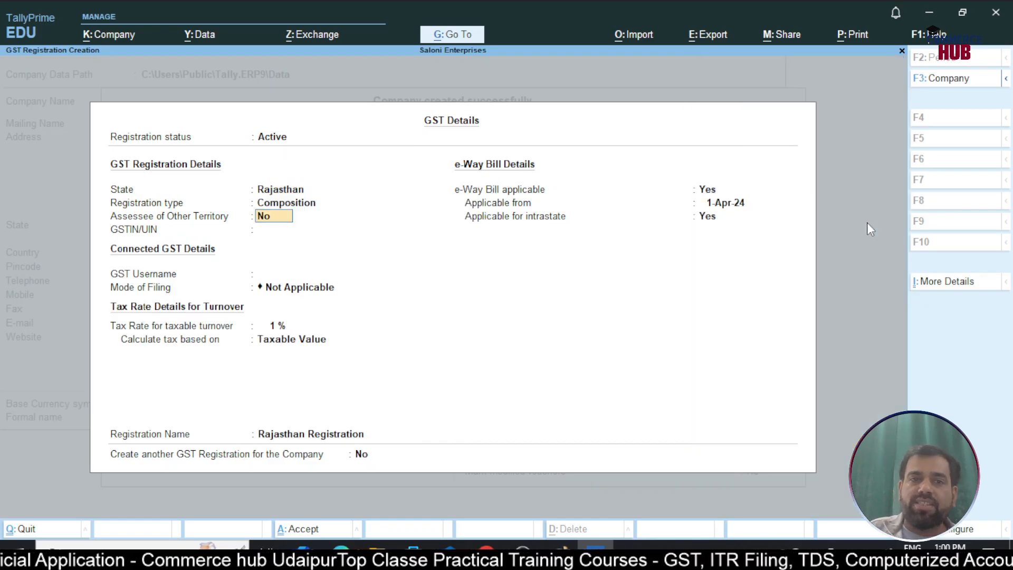
pyautogui.press('BackSpace')
pyautogui.press('Return')
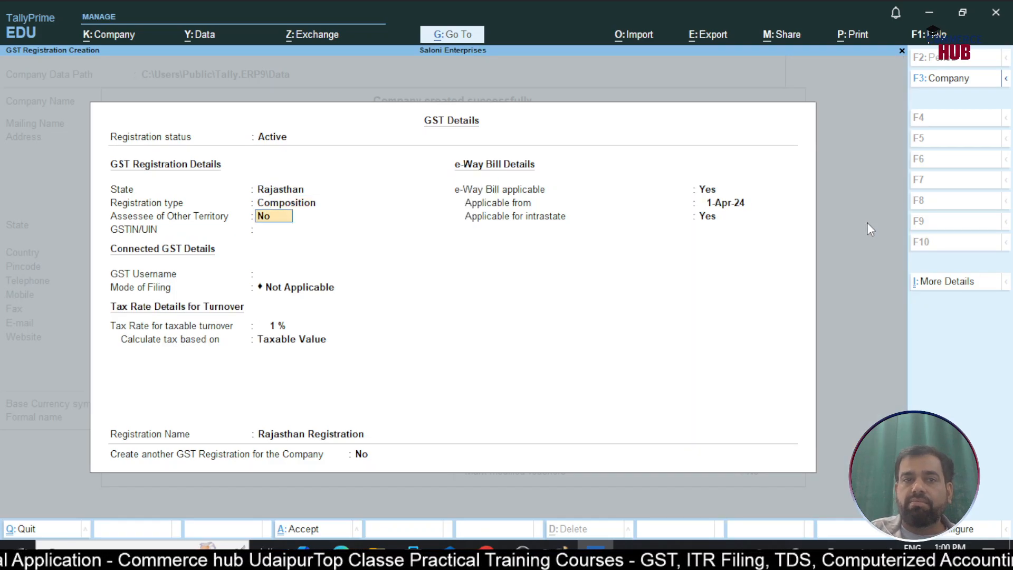
pyautogui.press('Return')
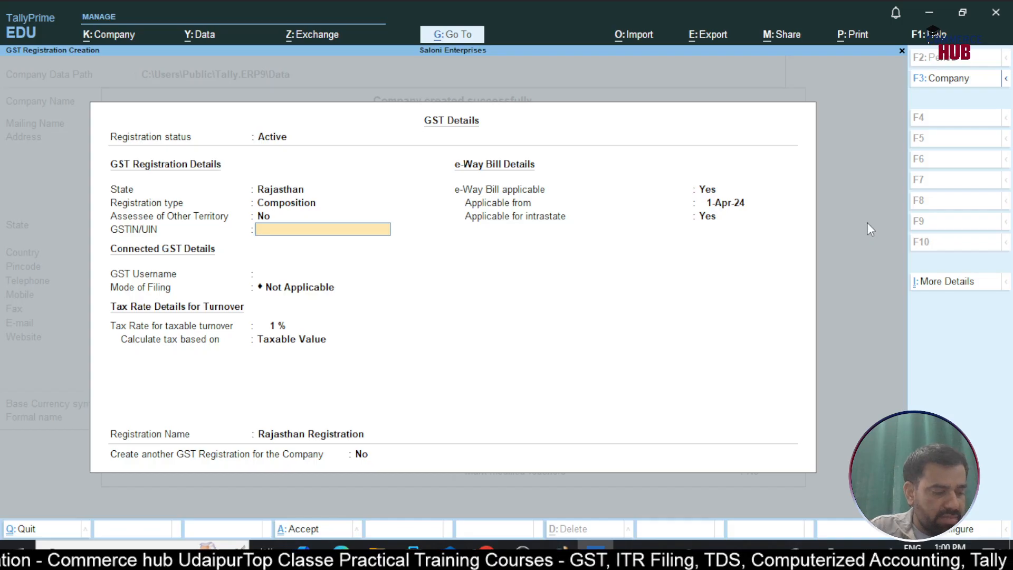
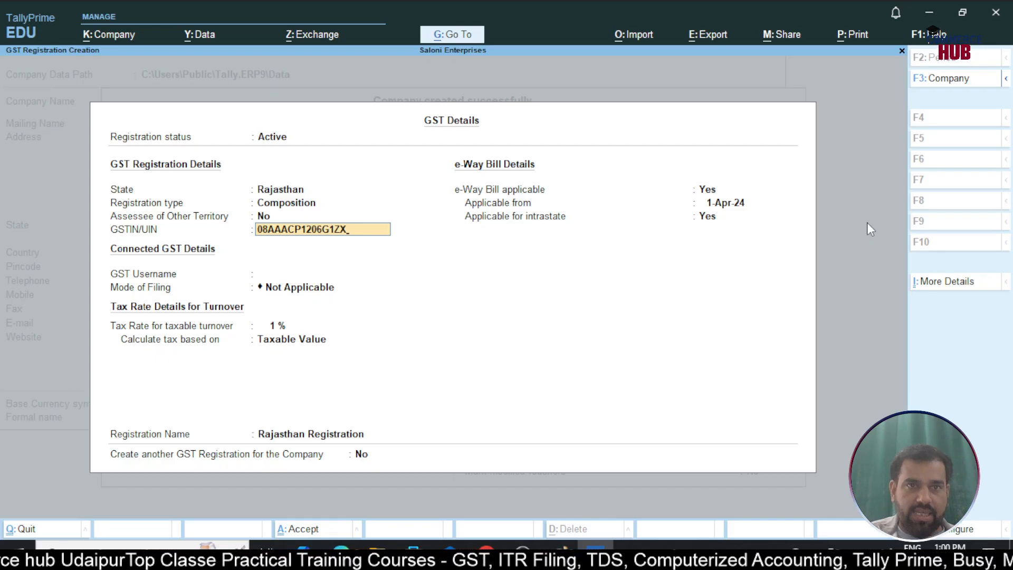
# Enter the company's GSTIN/UIN in the GST registration details
pyautogui.press('Return')
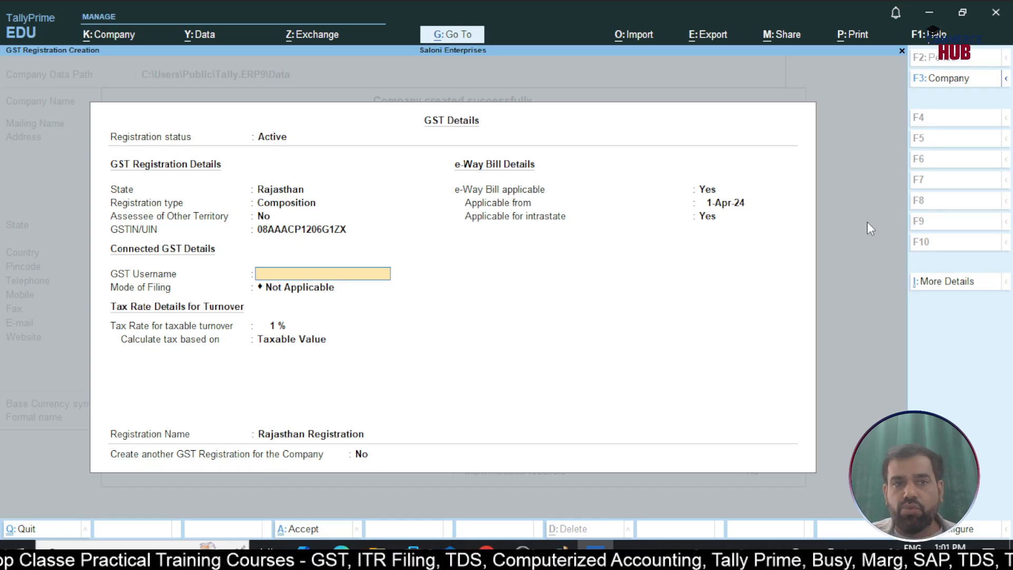
# Keep the 1% tax rate for taxable turnover and calculate tax based on Taxable, Exempt, & Nil Rated Values
pyautogui.press('Return')
pyautogui.press('Return')
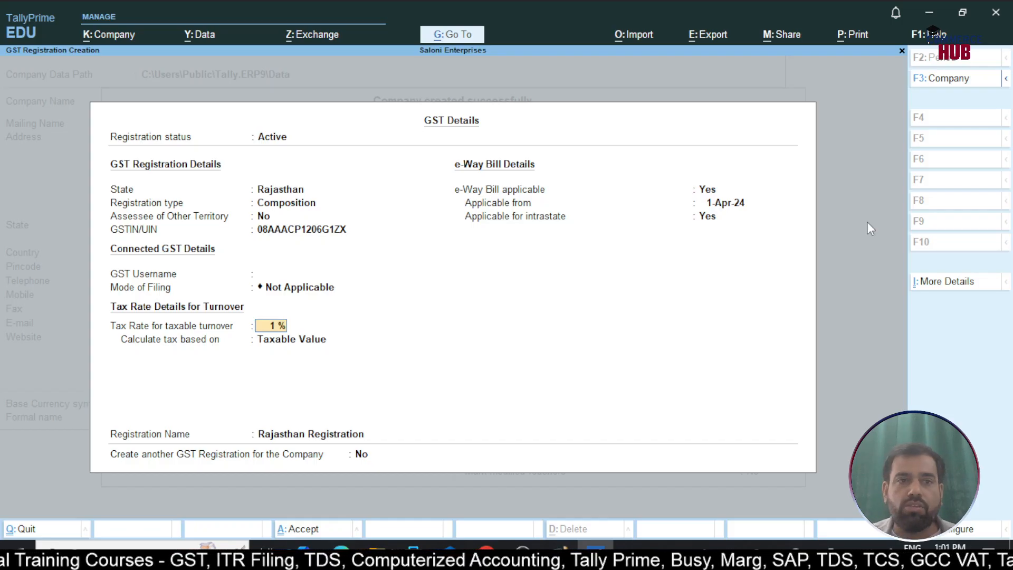
pyautogui.press('Return')
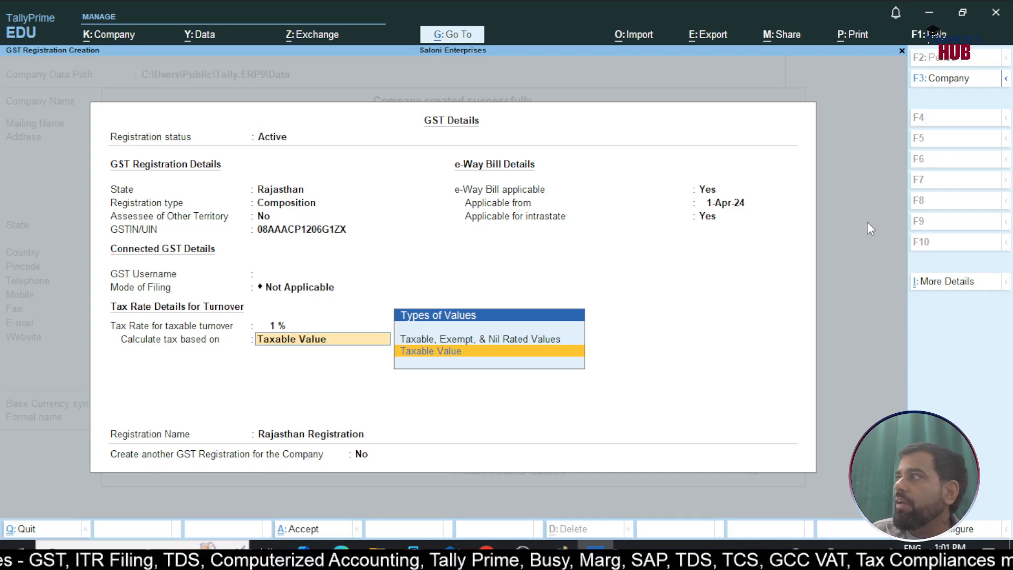
pyautogui.press('Up')
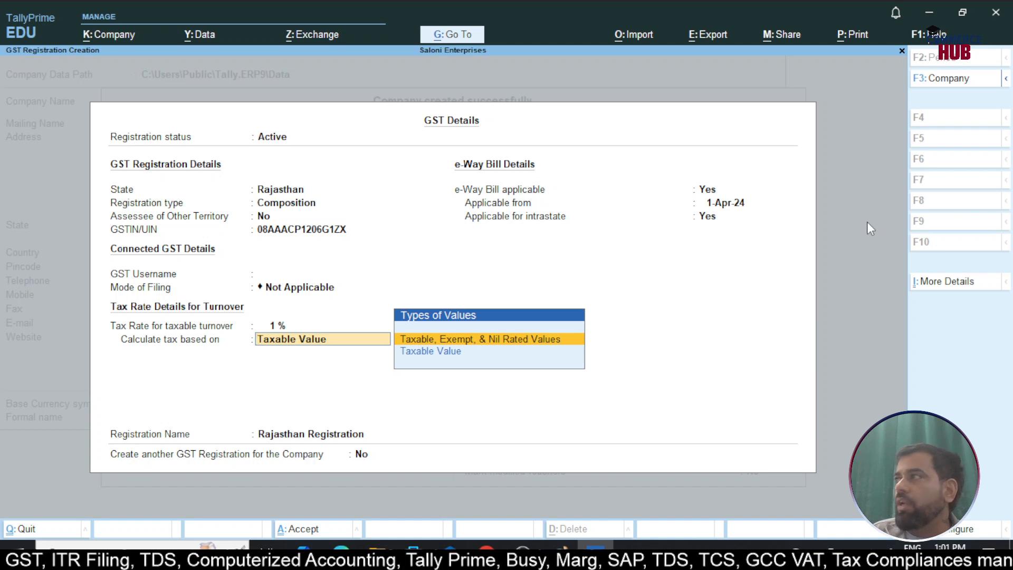
pyautogui.press('Return')
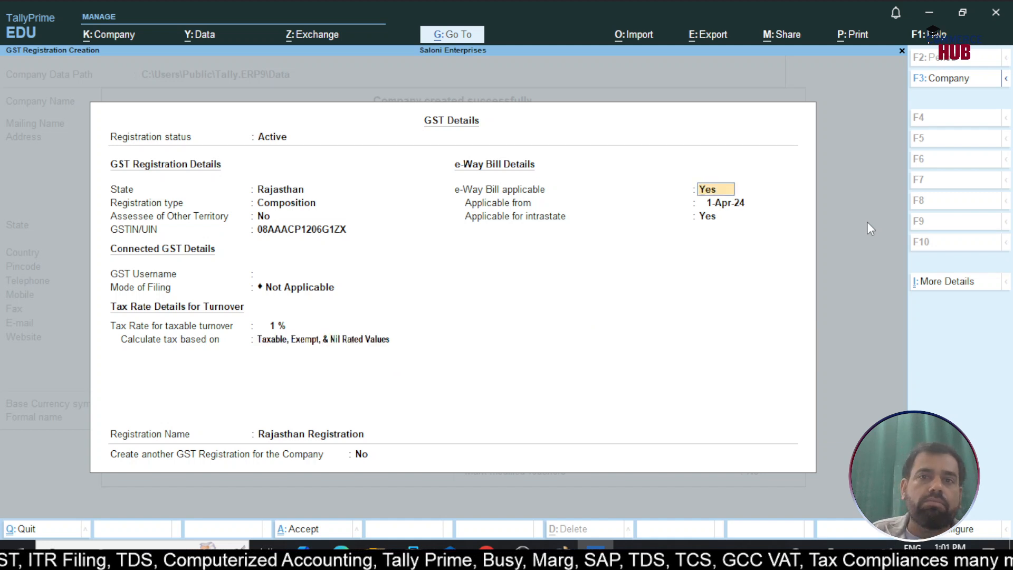
# Set e-Way Bill applicable to No and save the GST details under the name Rajasthan Registration
pyautogui.press('n')
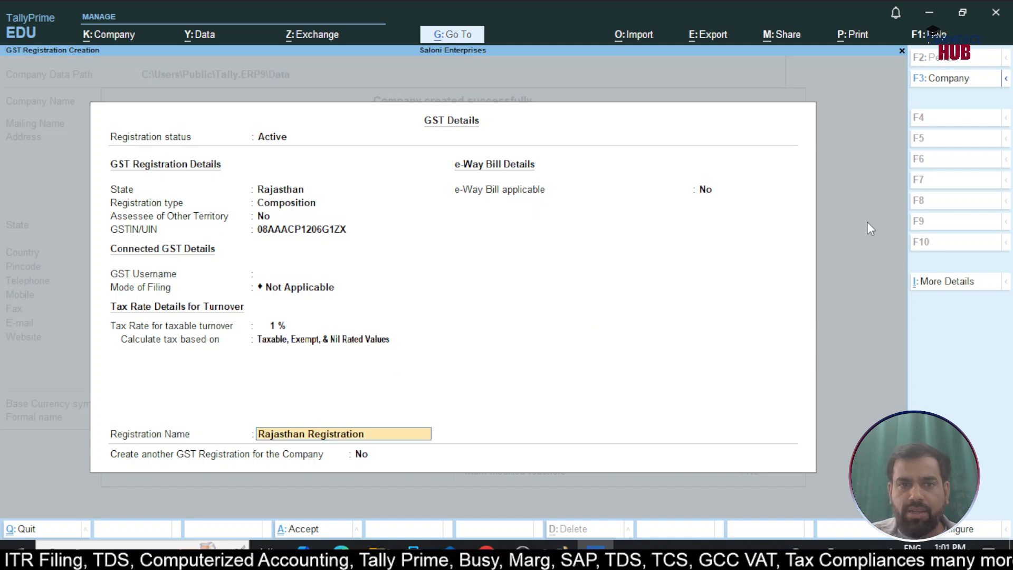
pyautogui.press('Return')
pyautogui.press('Return')
# Leave the remaining taxation features at No and save the company features for Saloni Enterprises
pyautogui.press('Return')
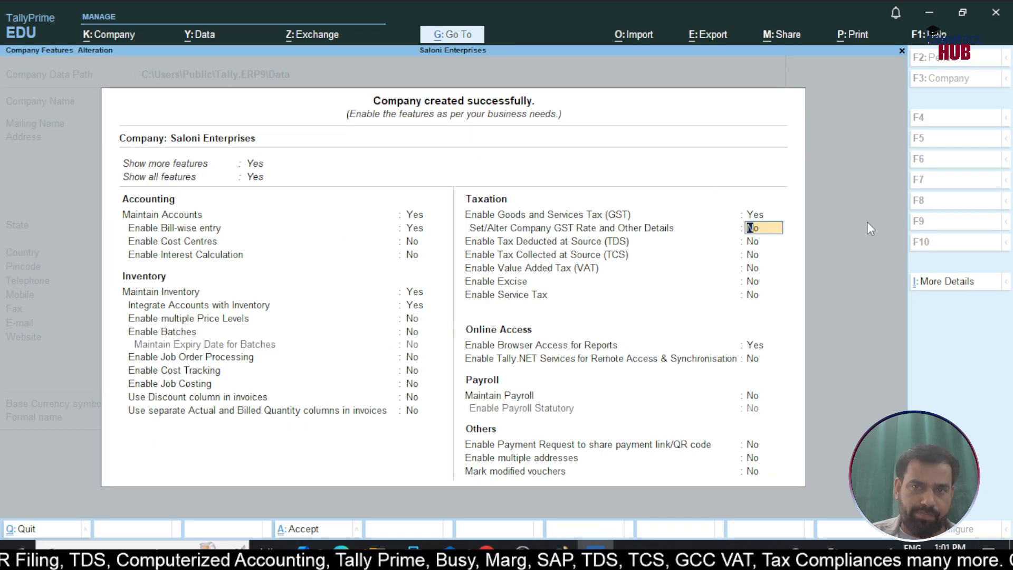
pyautogui.press('Return')
pyautogui.press('Return')
pyautogui.press('Return')
pyautogui.press('Return')
pyautogui.press('ctrl')
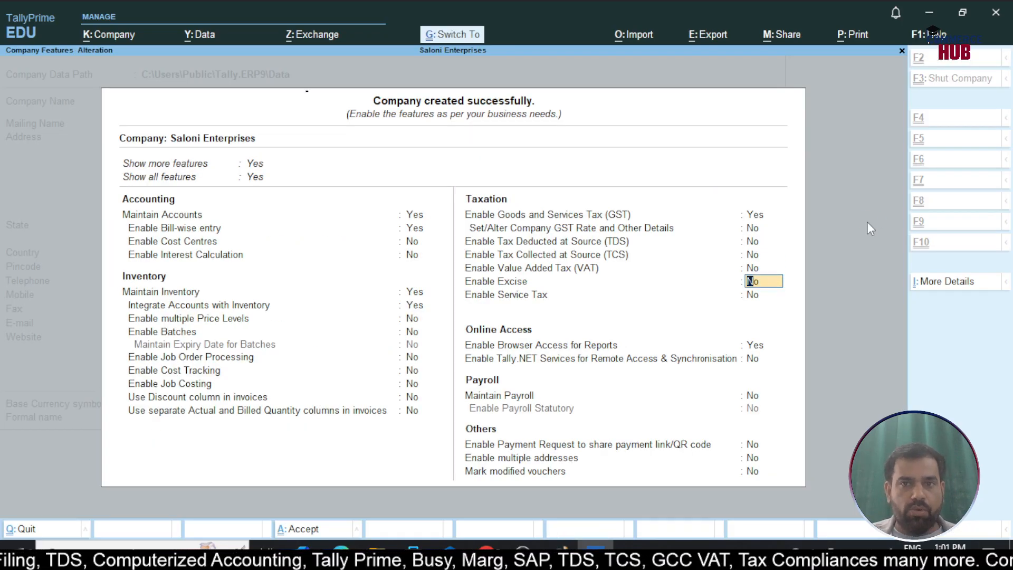
pyautogui.hotkey('ctrl', 'a')
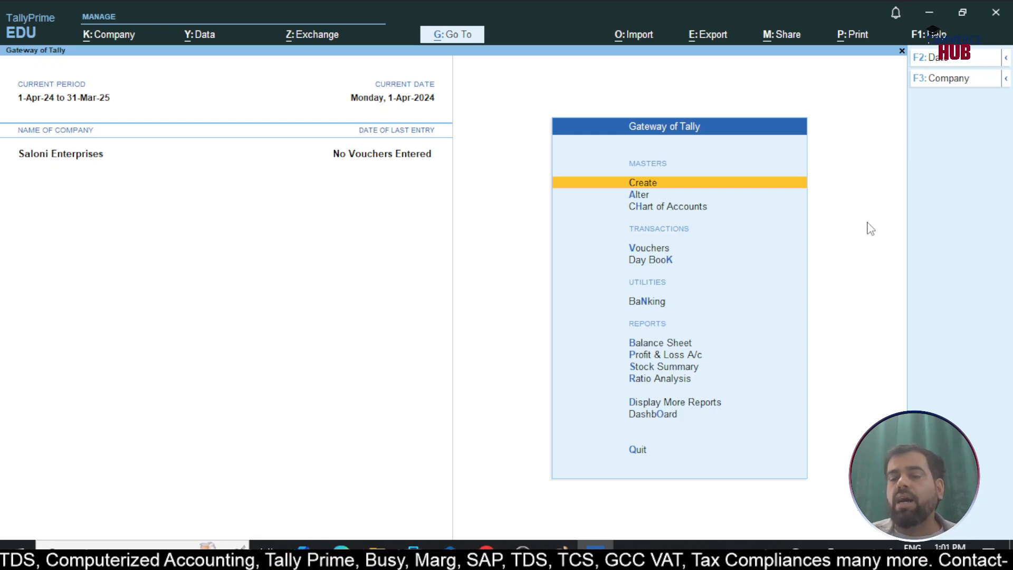
# Open a new purchase voucher and enter supplier invoice number DM/001 dated 1-Apr-24
pyautogui.press('Down')
pyautogui.press('Down')
pyautogui.press('Down')
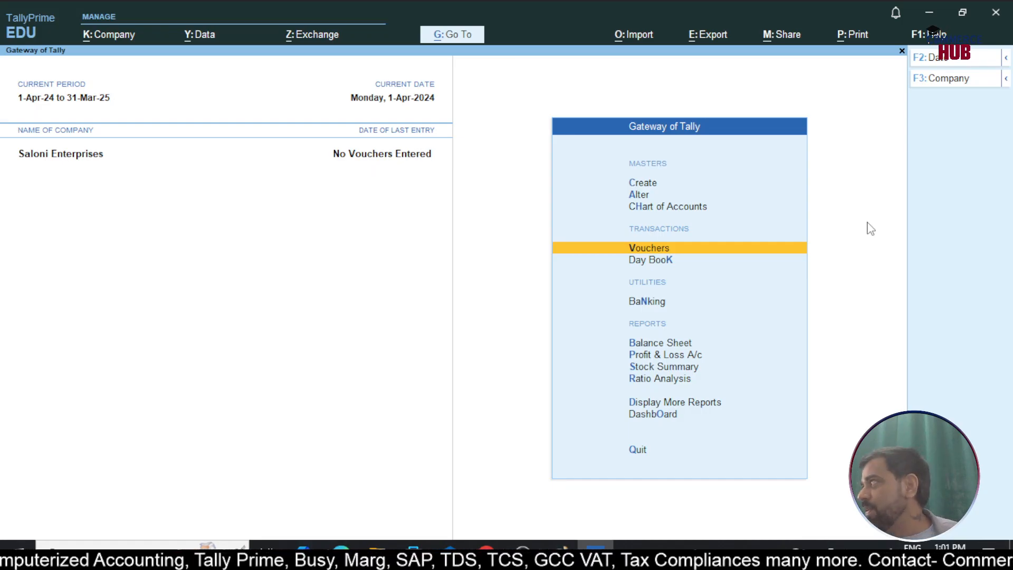
pyautogui.press('Return')
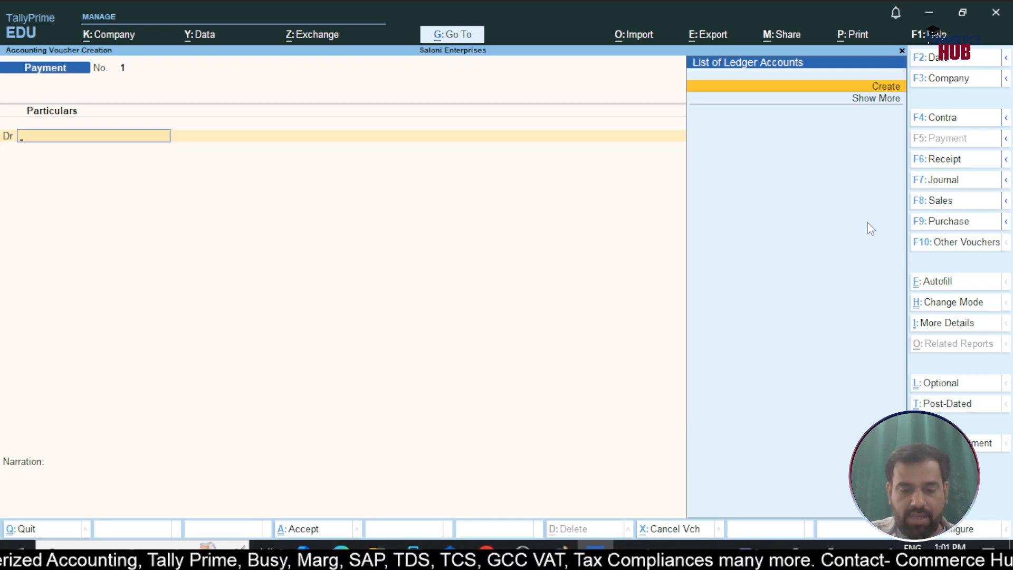
pyautogui.press('F9')
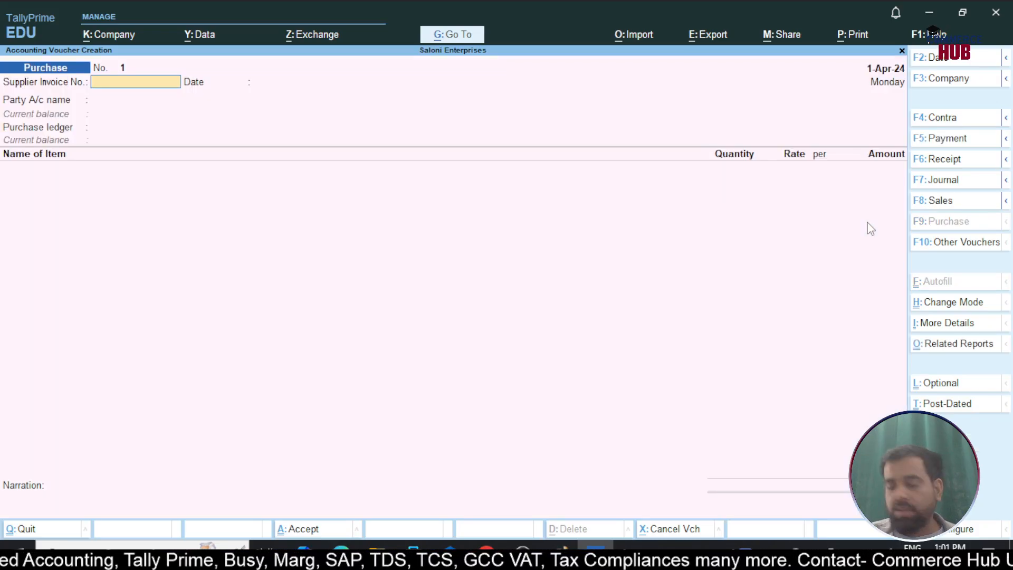
pyautogui.write('DM')
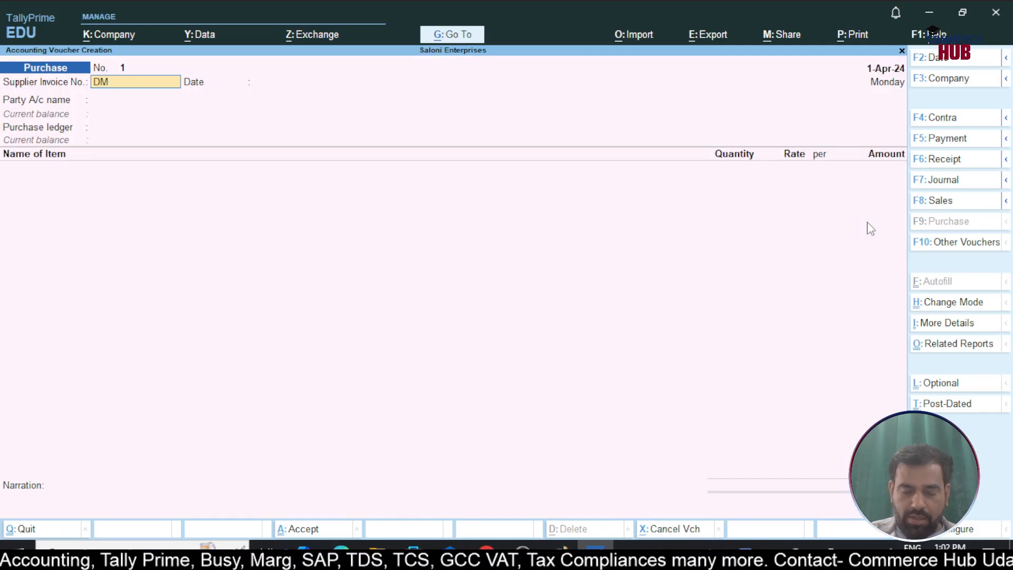
pyautogui.write('/001')
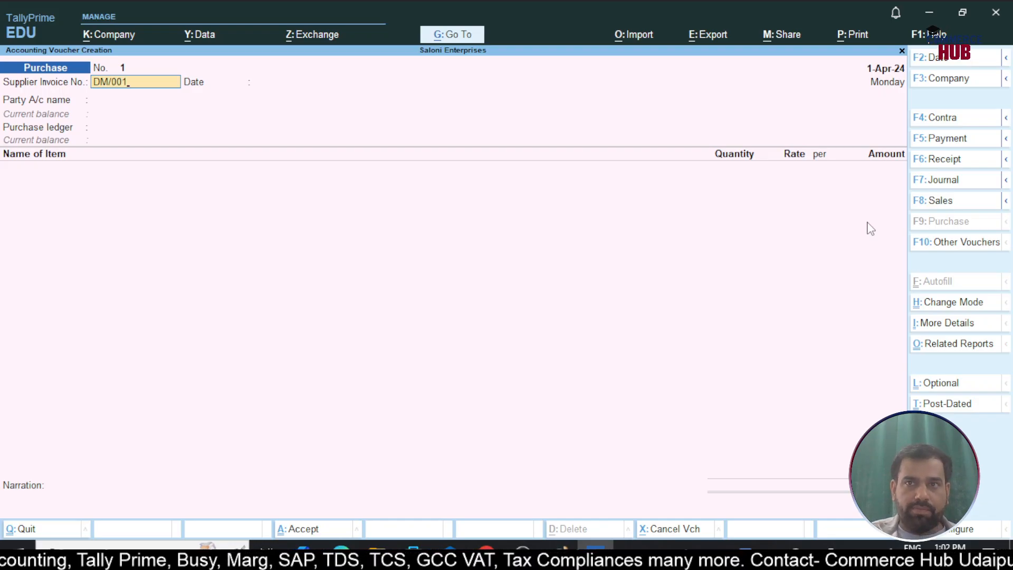
pyautogui.press('Return')
pyautogui.press('Return')
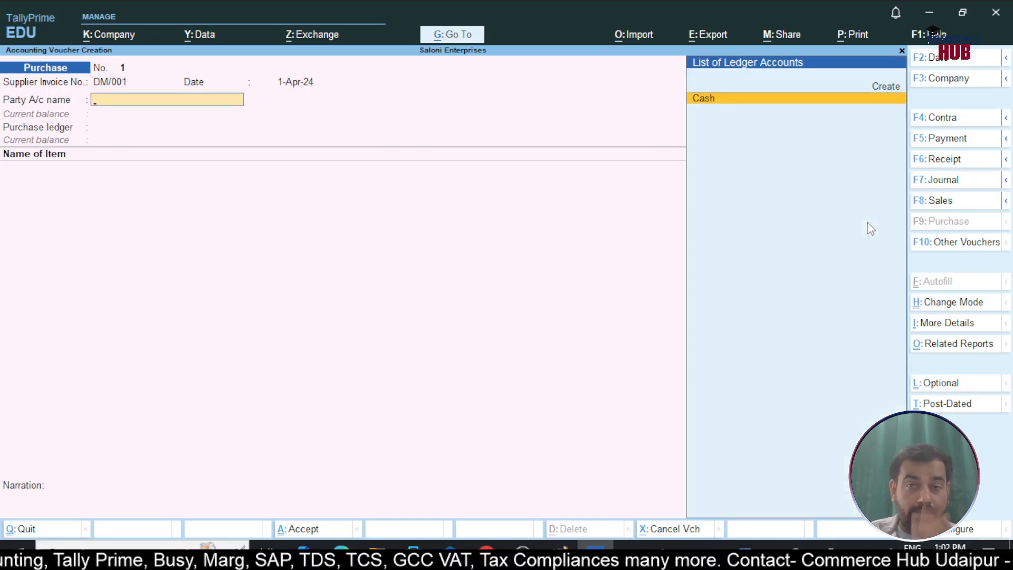
# Create a supplier ledger named Afcon LLP under Sundry Creditors, keeping bill-by-bill balances at Yes and the default credit period blank
pyautogui.hotkey('alt', 'c')
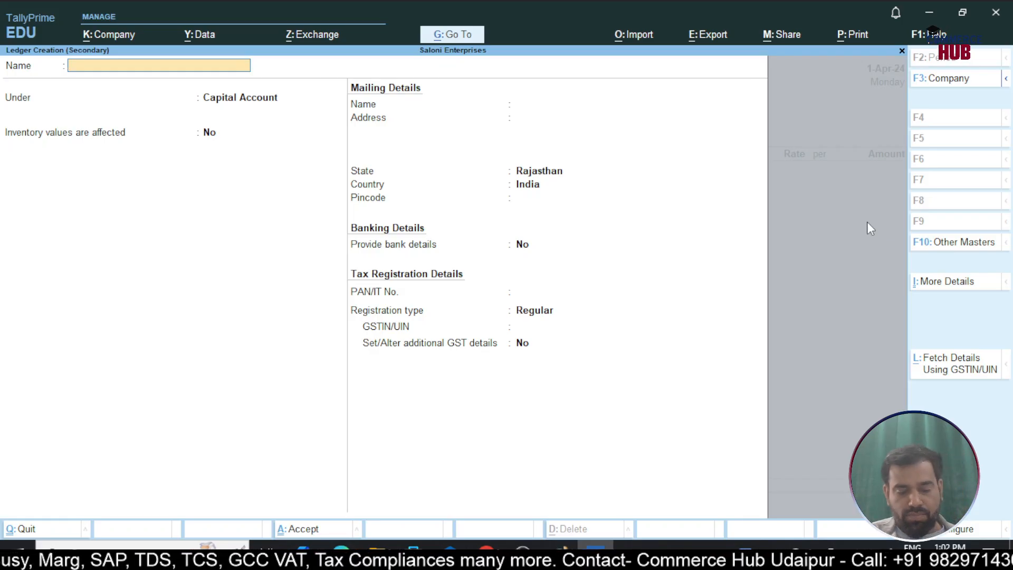
pyautogui.write('A')
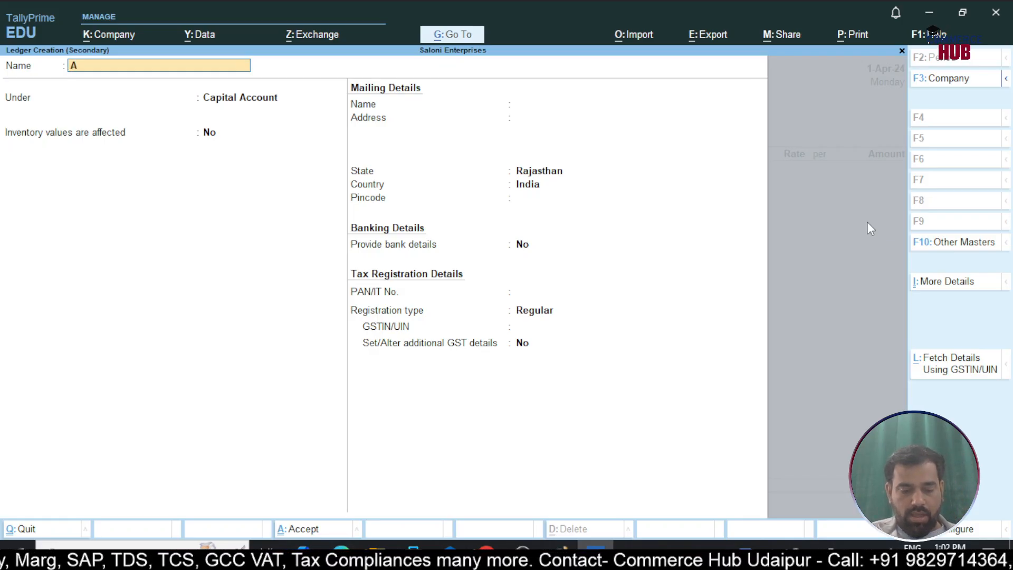
pyautogui.write('fcon')
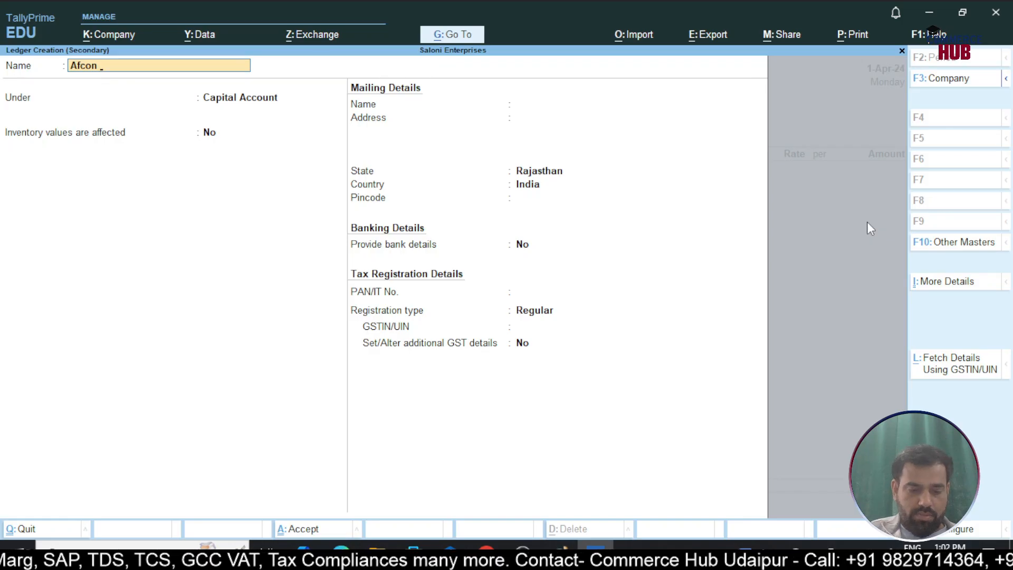
pyautogui.write(' LLC')
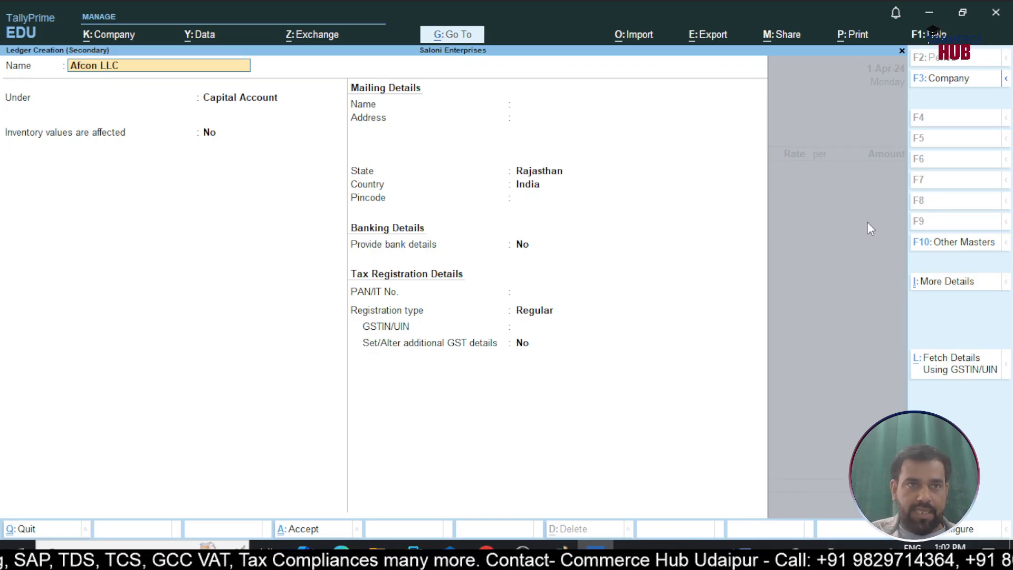
pyautogui.press('BackSpace')
pyautogui.write('P')
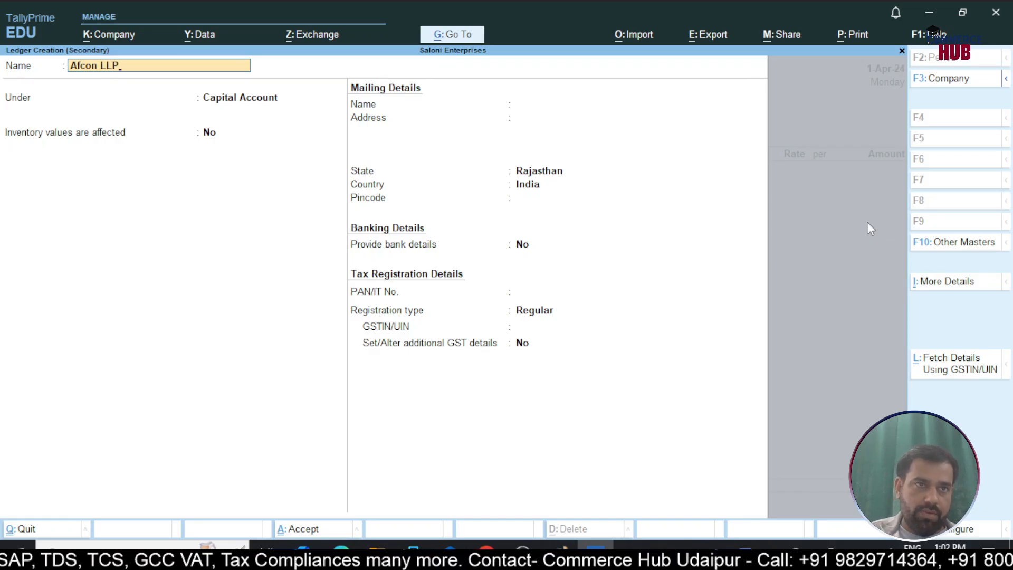
pyautogui.press('Return')
pyautogui.write('Sun')
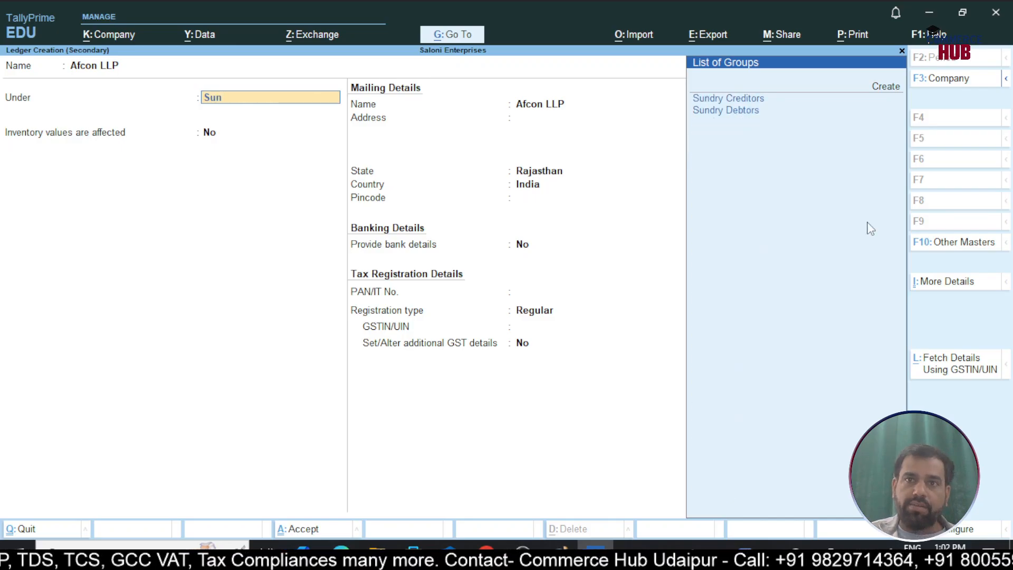
pyautogui.press('Return')
# Enter the supplier's mailing address, keep Rajasthan and India, and leave the pincode, bank details and PAN unset
pyautogui.press('Return')
pyautogui.press('Return')
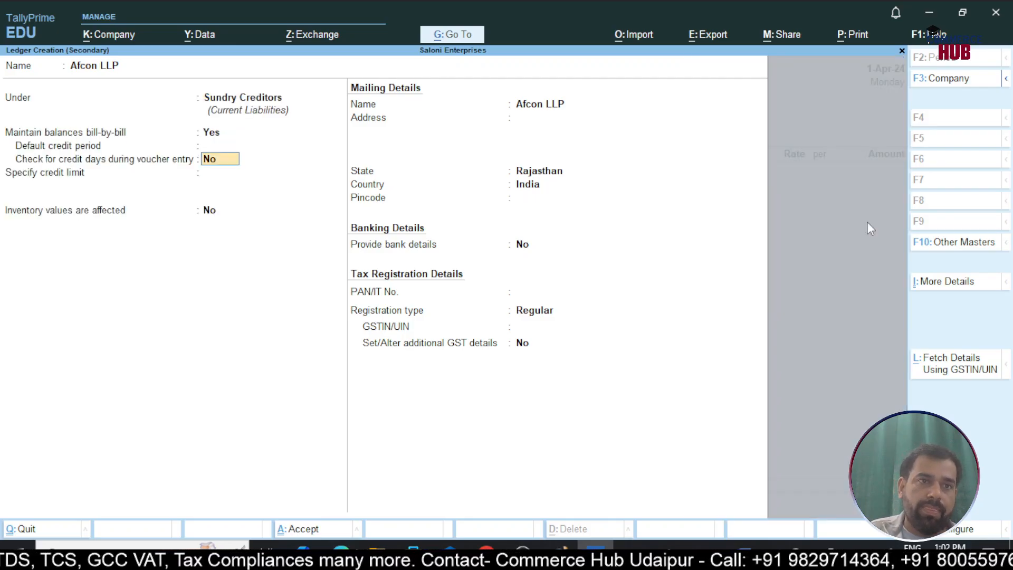
pyautogui.press('Return')
pyautogui.press('Return')
pyautogui.press('Return')
pyautogui.press('Return')
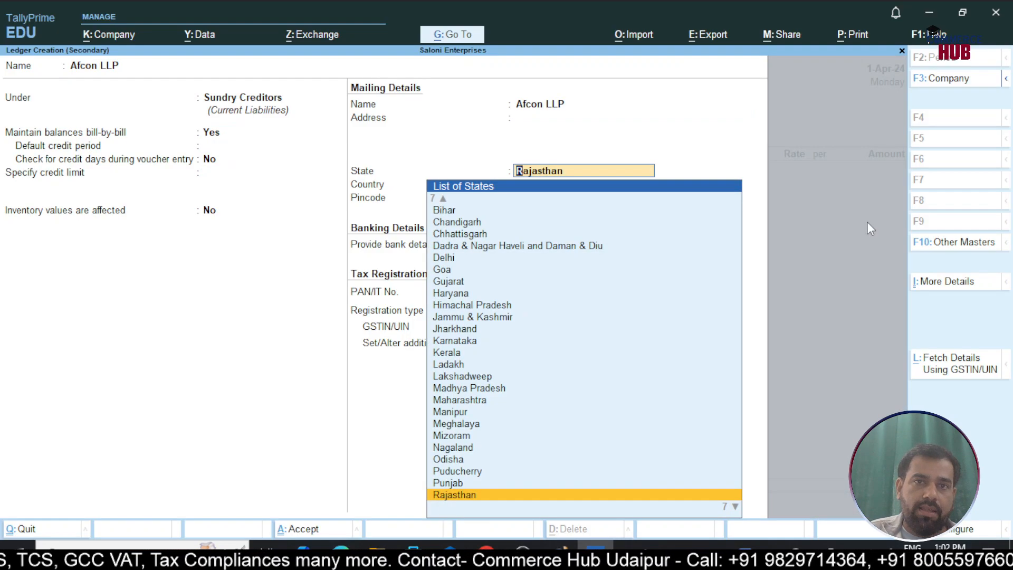
pyautogui.press('BackSpace')
pyautogui.write('Jaipur')
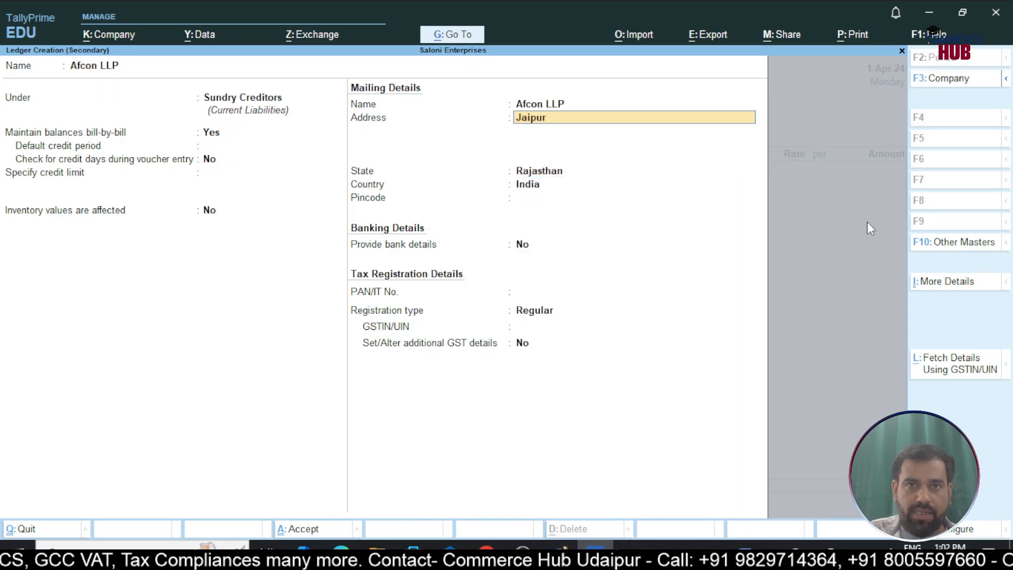
pyautogui.press('Return')
pyautogui.press('Return')
pyautogui.press('Return')
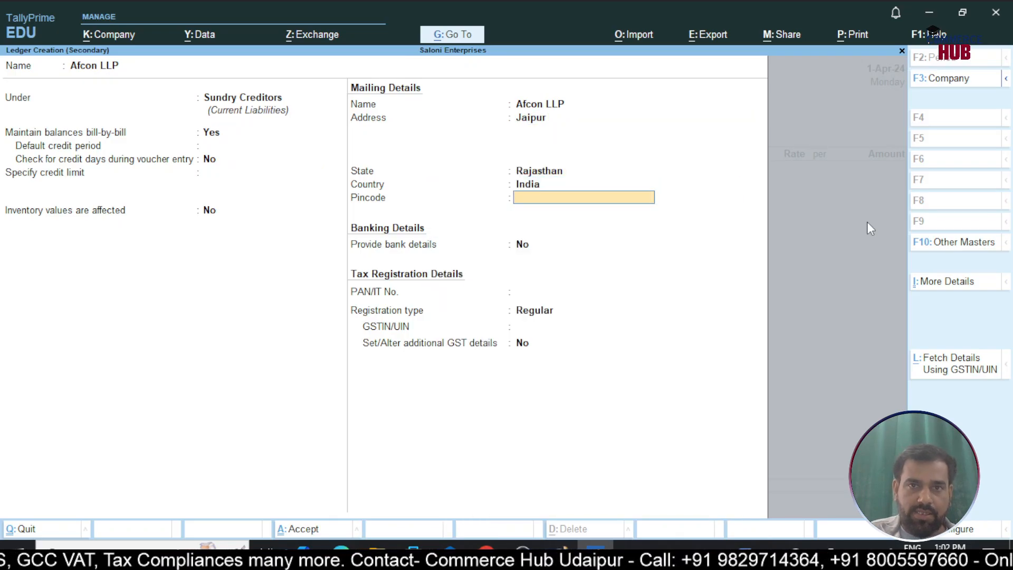
pyautogui.press('Return')
pyautogui.press('Return')
pyautogui.press('Return')
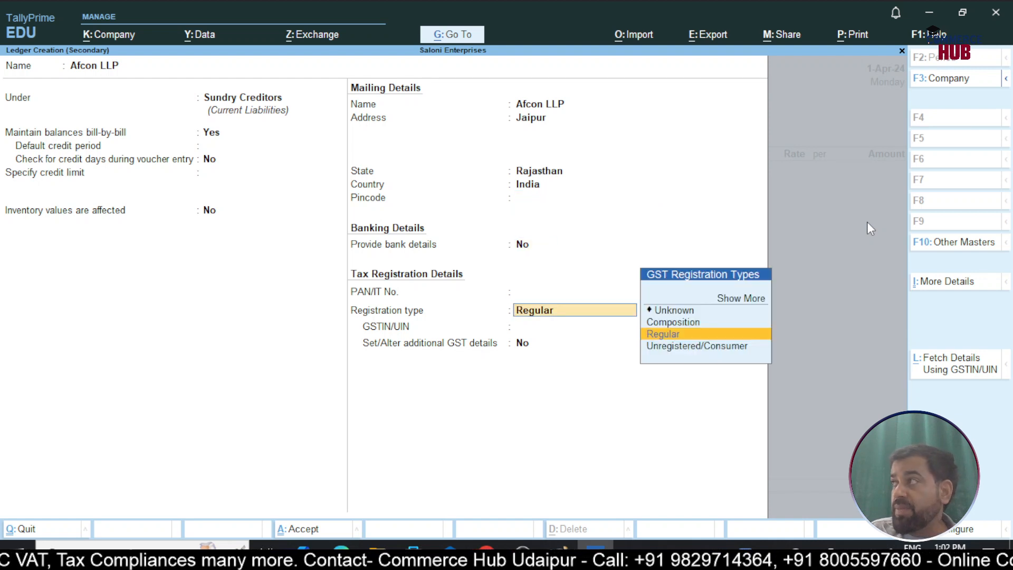
# Keep the supplier's registration type as Regular and enter its GSTIN
pyautogui.press('Return')
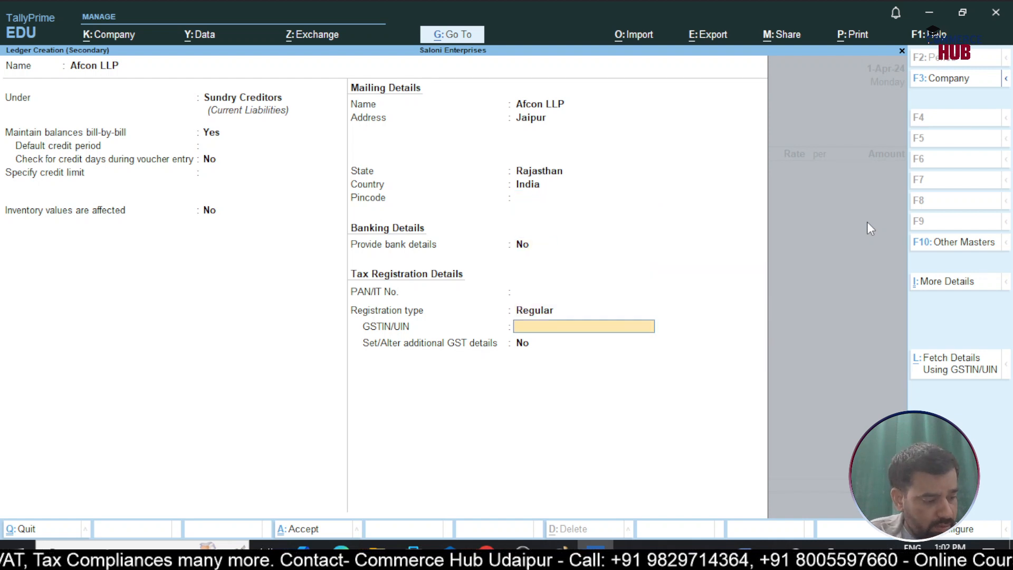
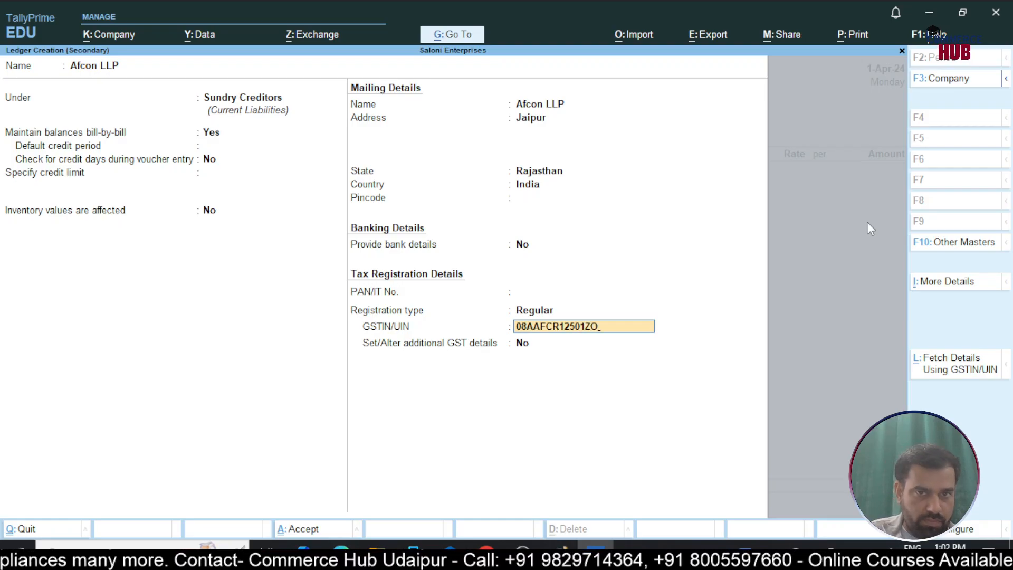
pyautogui.press('Return')
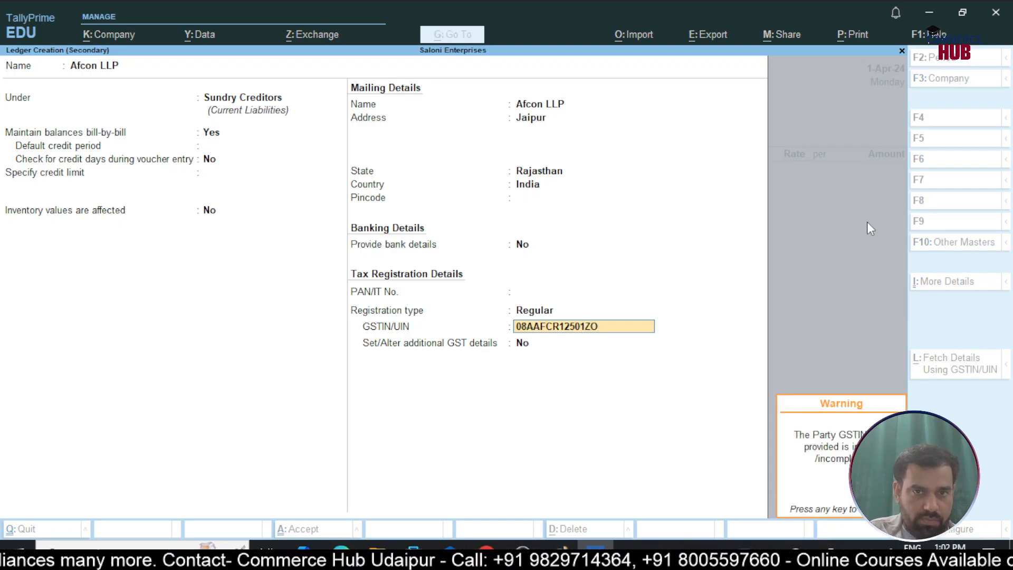
pyautogui.press('Return')
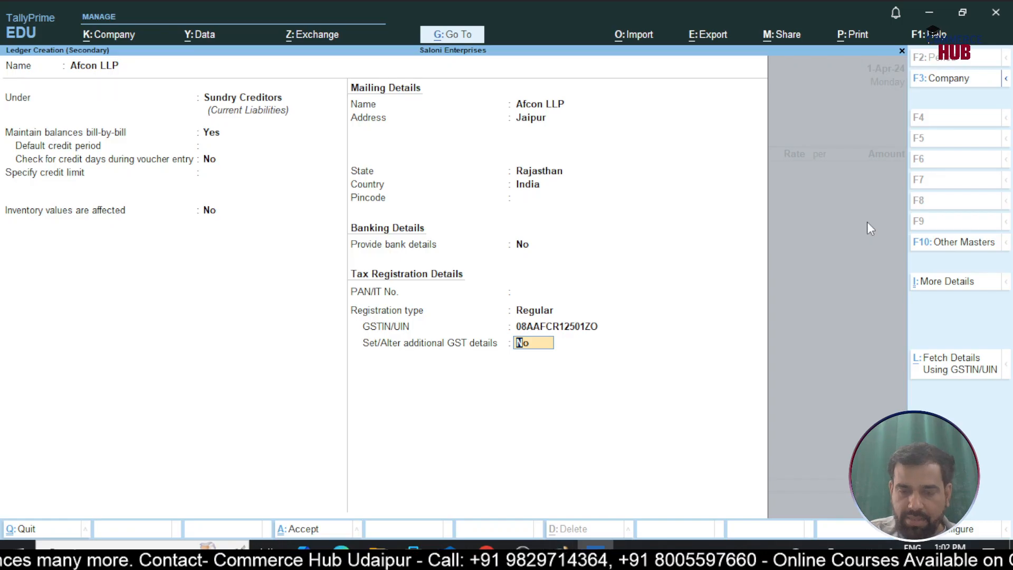
# Insert the missing letter into the supplier's GSTIN, keep additional GST details at No, and save the Afcon LLP ledger
pyautogui.press('BackSpace')
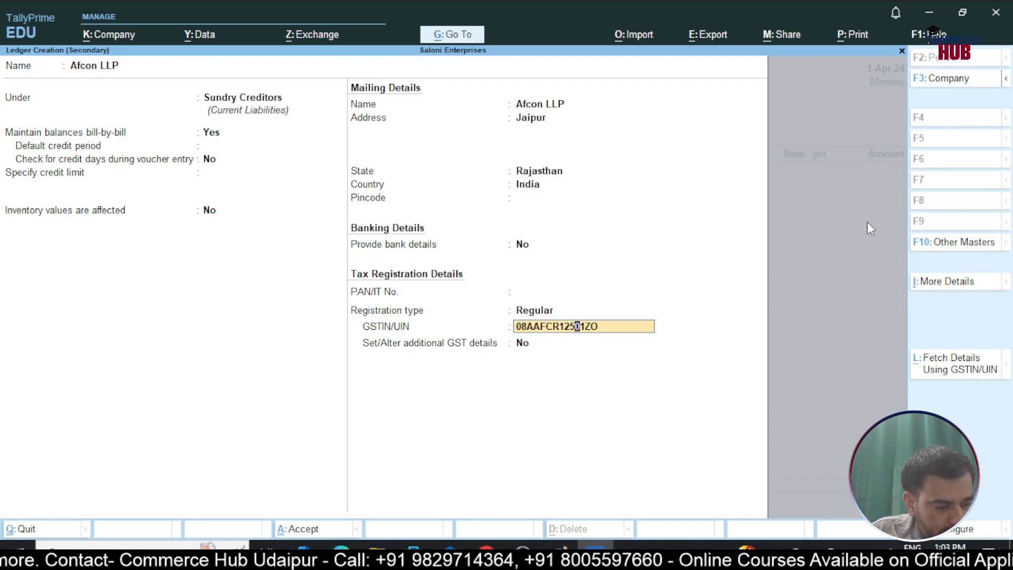
pyautogui.write('F')
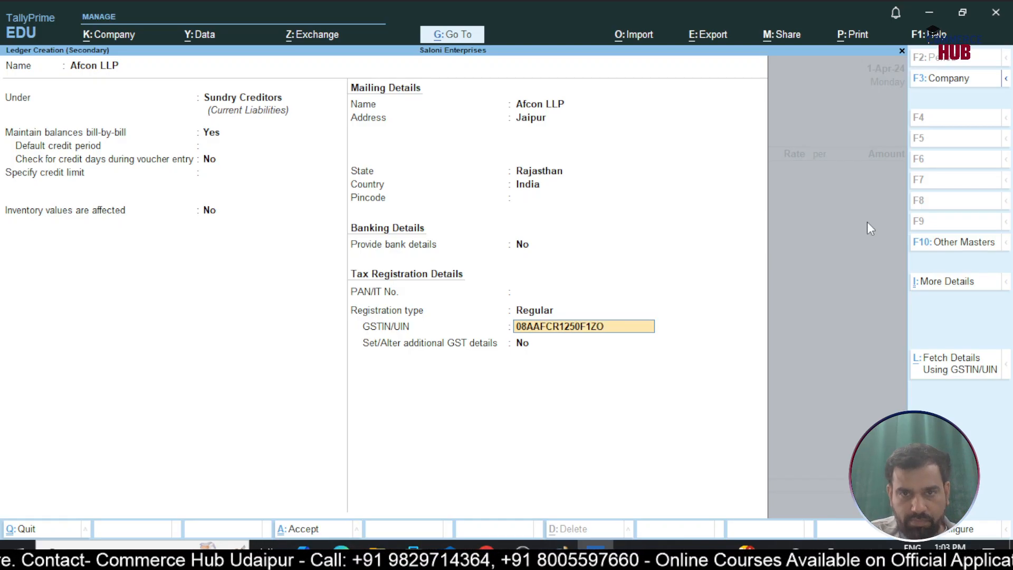
pyautogui.press('Return')
pyautogui.press('Return')
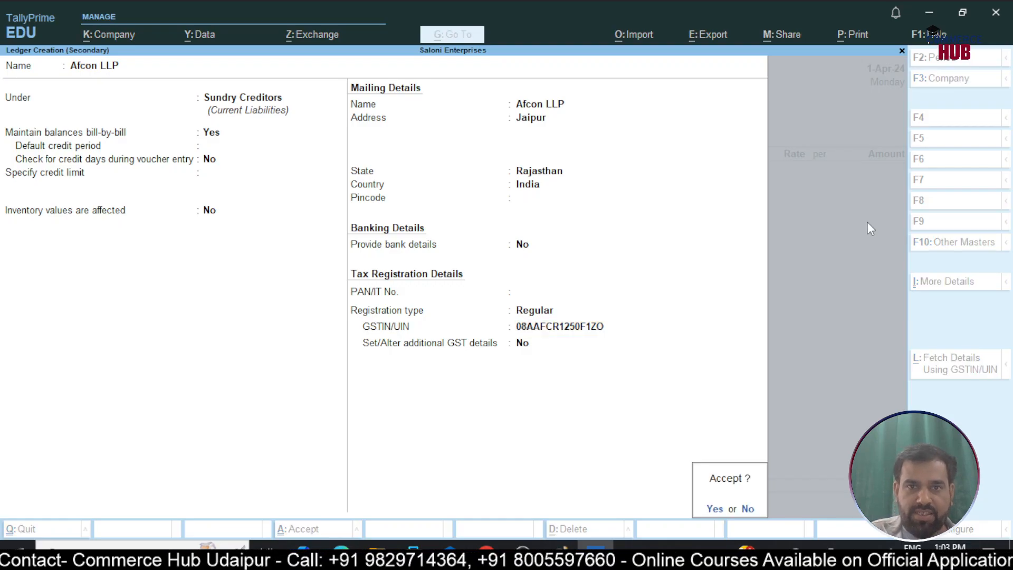
pyautogui.press('Return')
pyautogui.press('Return')
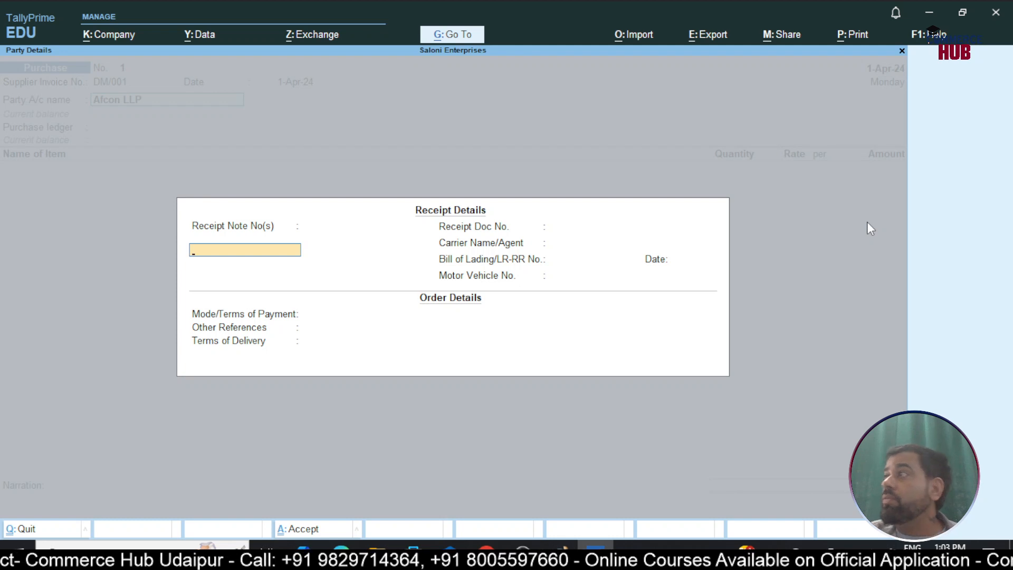
# Leave the receipt and order details blank and accept the Afcon LLP party details with Rajasthan as place of supply
pyautogui.press('Return')
pyautogui.press('Return')
pyautogui.press('Return')
pyautogui.press('Return')
pyautogui.press('Return')
pyautogui.press('Return')
pyautogui.press('Return')
pyautogui.press('Return')
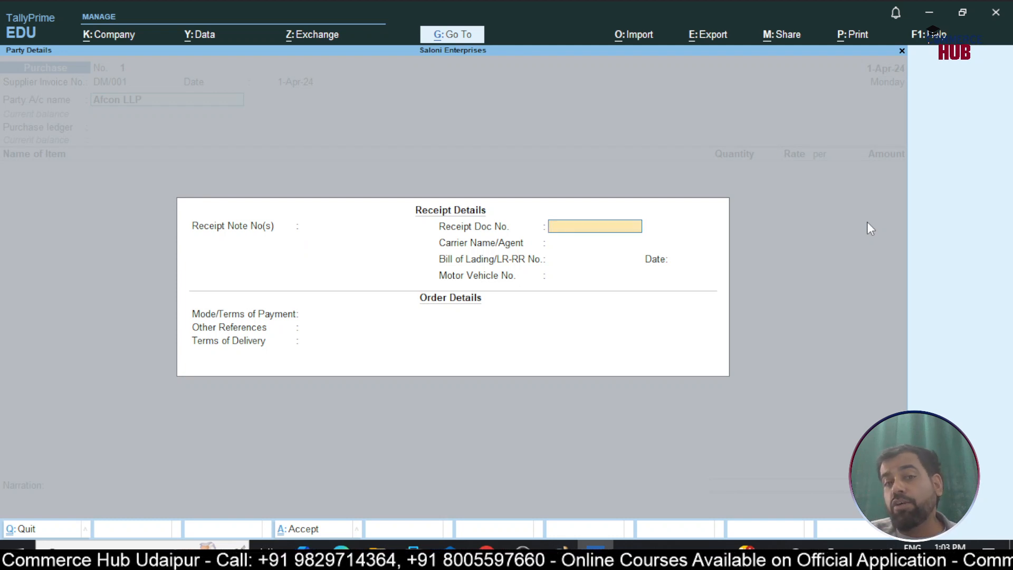
pyautogui.press('Return')
pyautogui.press('Return')
pyautogui.press('Return')
pyautogui.press('Return')
pyautogui.press('Return')
pyautogui.press('Return')
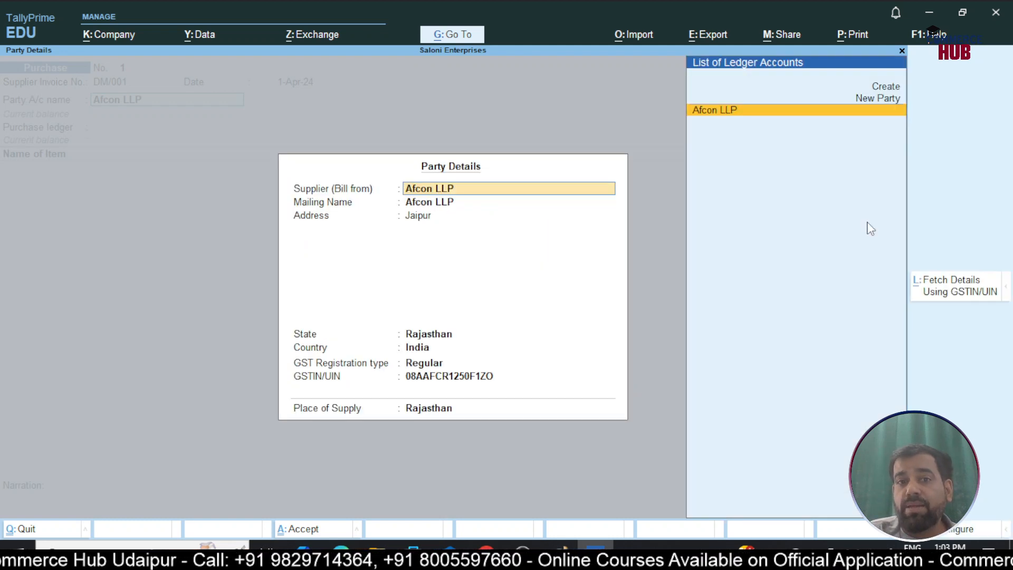
pyautogui.press('Return')
pyautogui.press('Return')
pyautogui.press('Return')
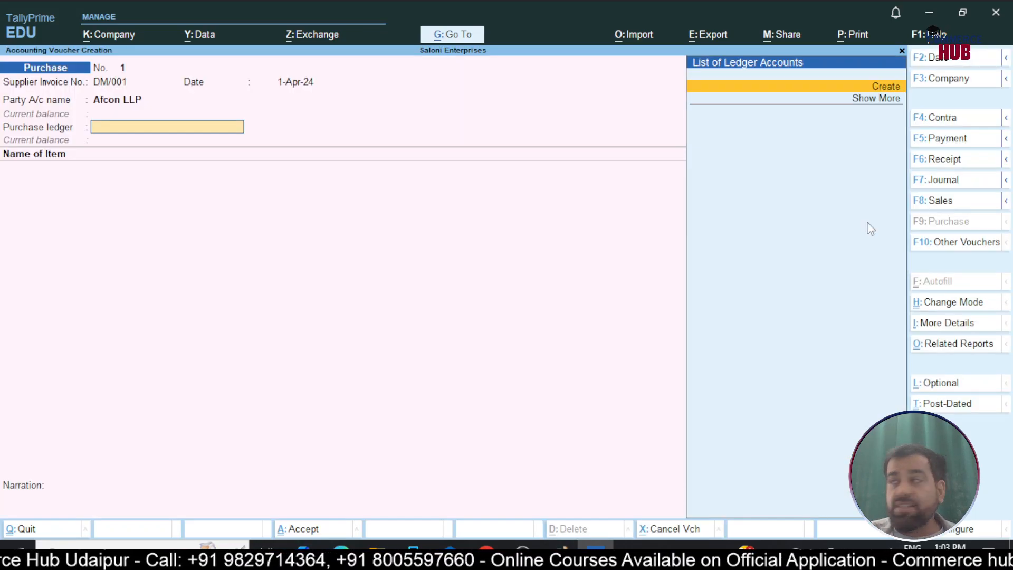
# Create a purchase ledger named Purchase under Purchase Accounts, keeping inventory values affected at Yes
pyautogui.press('Return')
pyautogui.write('Purc')
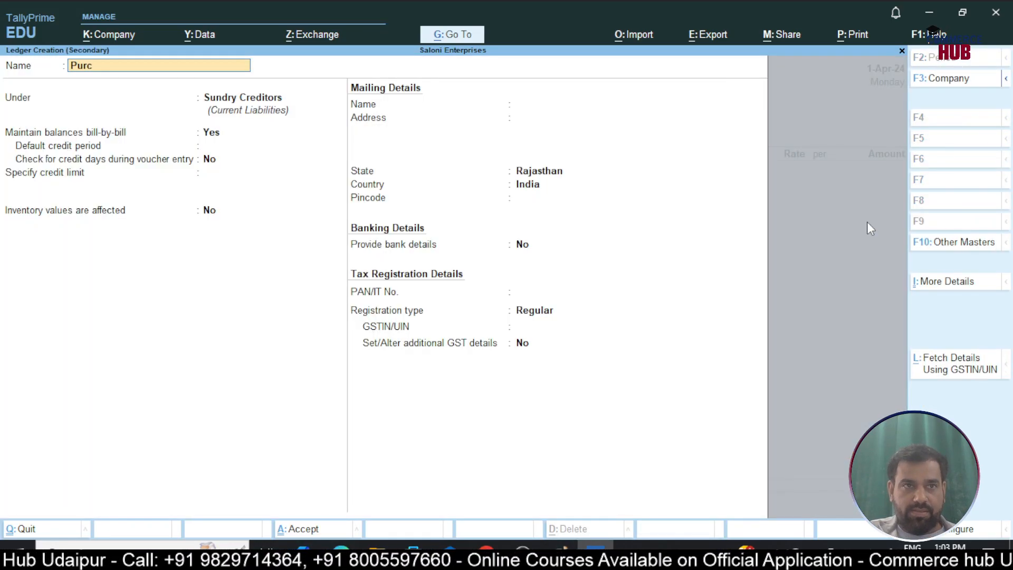
pyautogui.write('hase')
pyautogui.press('Return')
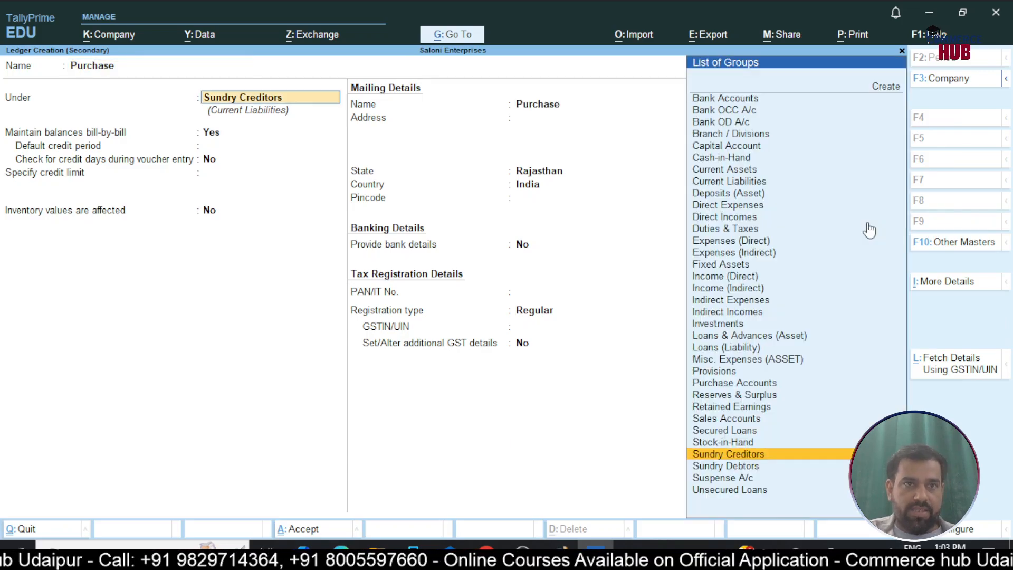
pyautogui.write('Pur')
pyautogui.press('Return')
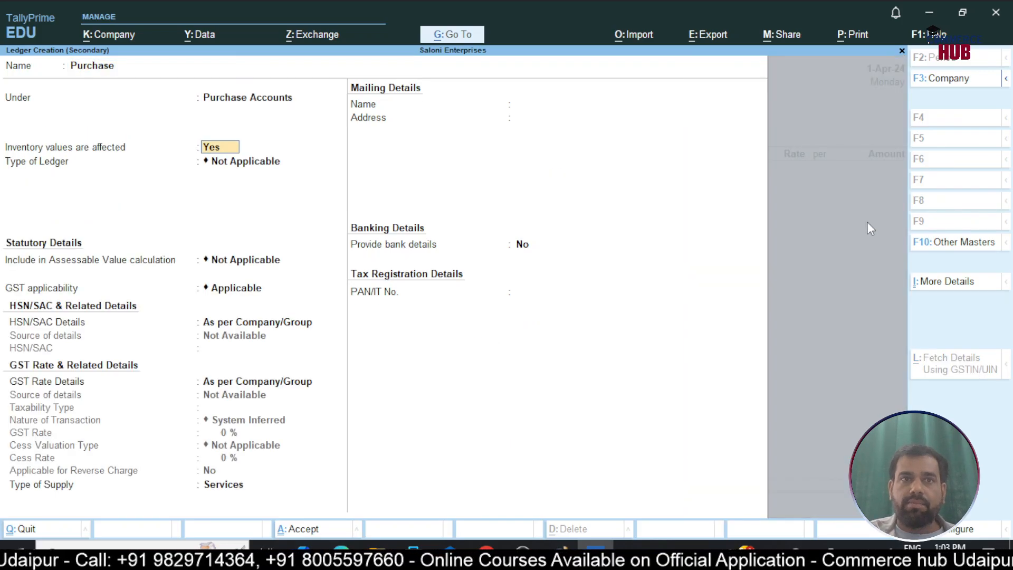
pyautogui.press('Return')
# Keep GST applicable with HSN/SAC and rate details As per Company/Group, set the type of supply to Goods, and save the Purchase ledger
pyautogui.press('Return')
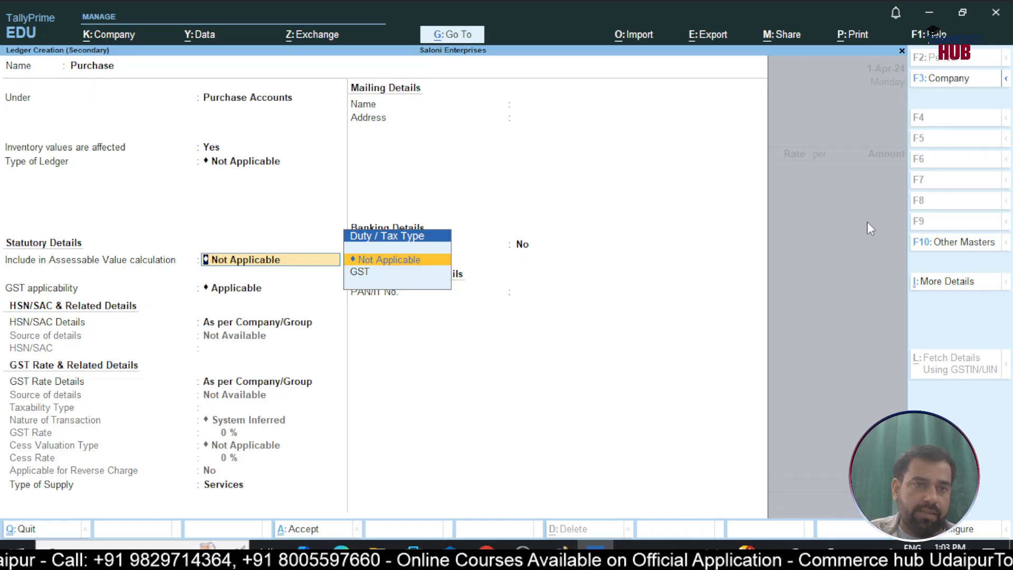
pyautogui.press('Return')
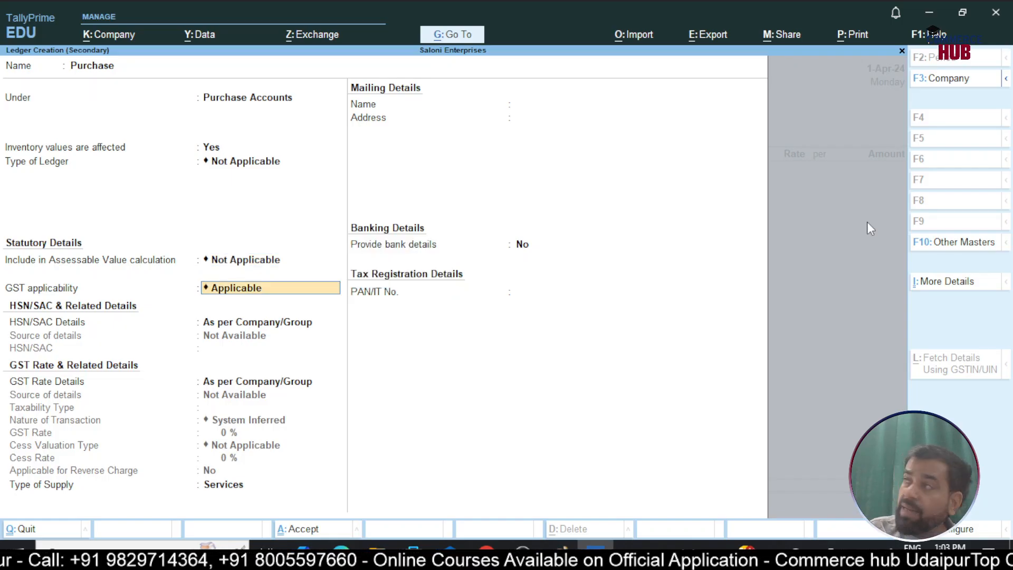
pyautogui.press('Return')
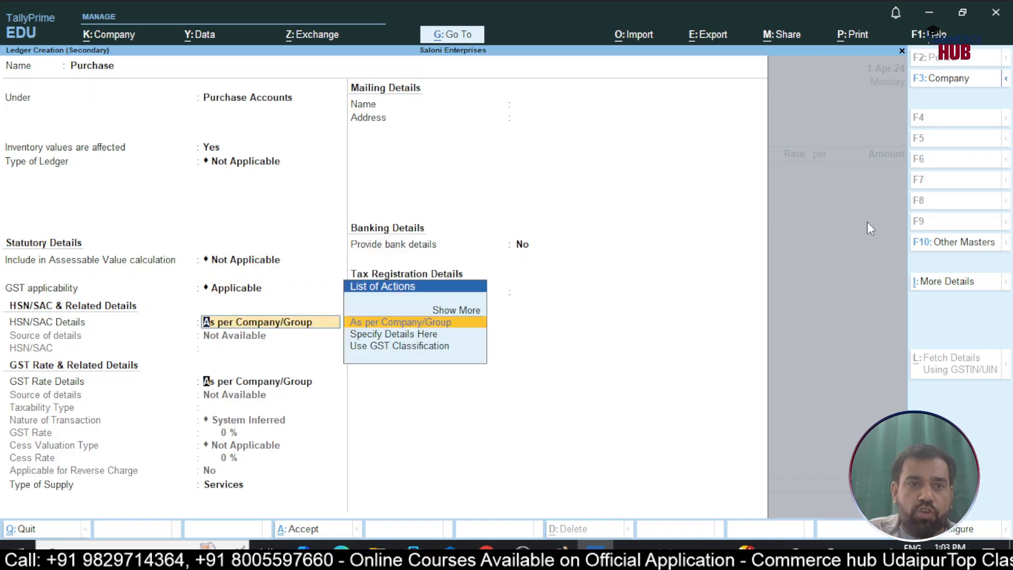
pyautogui.press('Return')
pyautogui.press('Return')
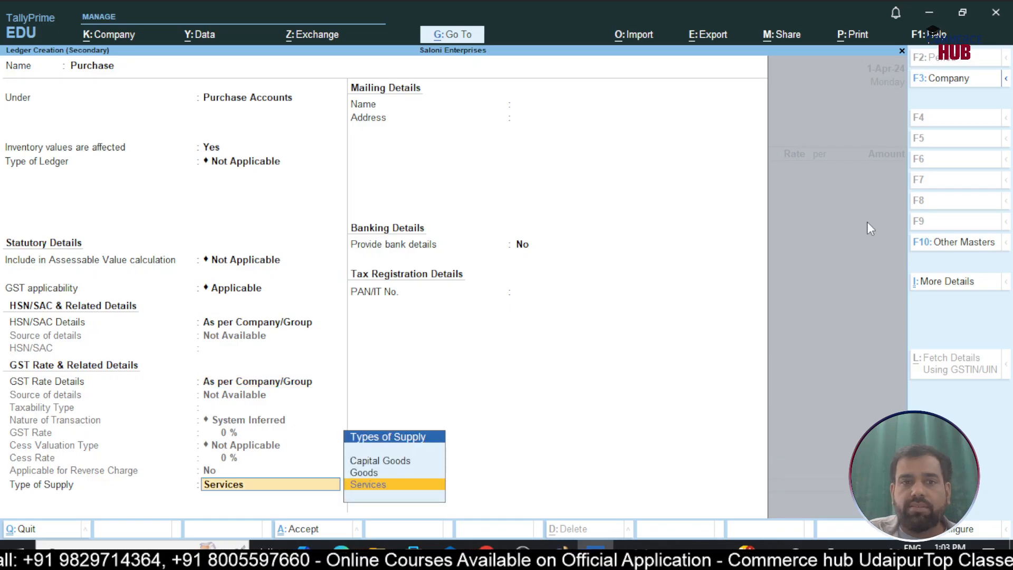
pyautogui.press('Up')
pyautogui.press('Return')
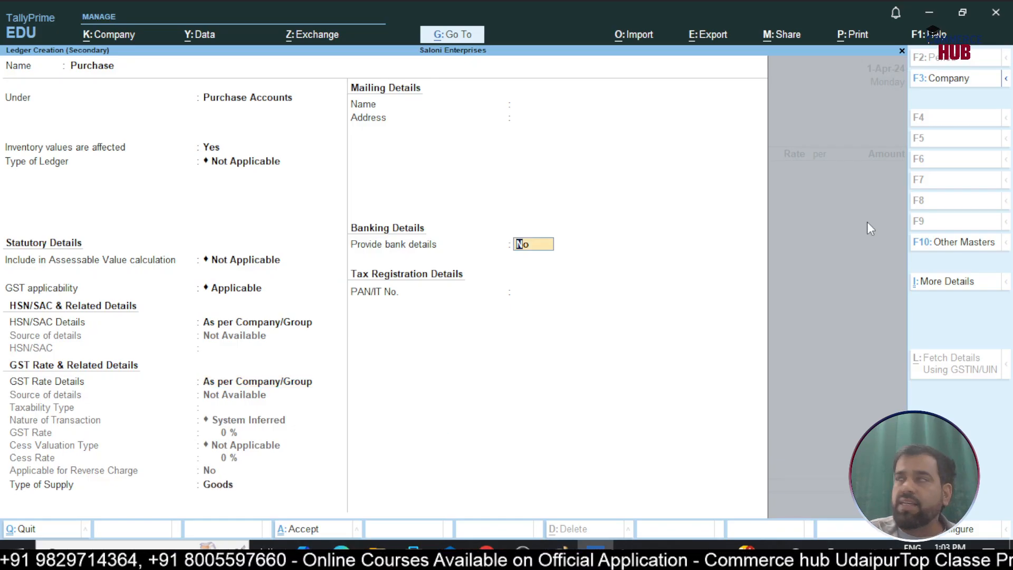
pyautogui.press('Return')
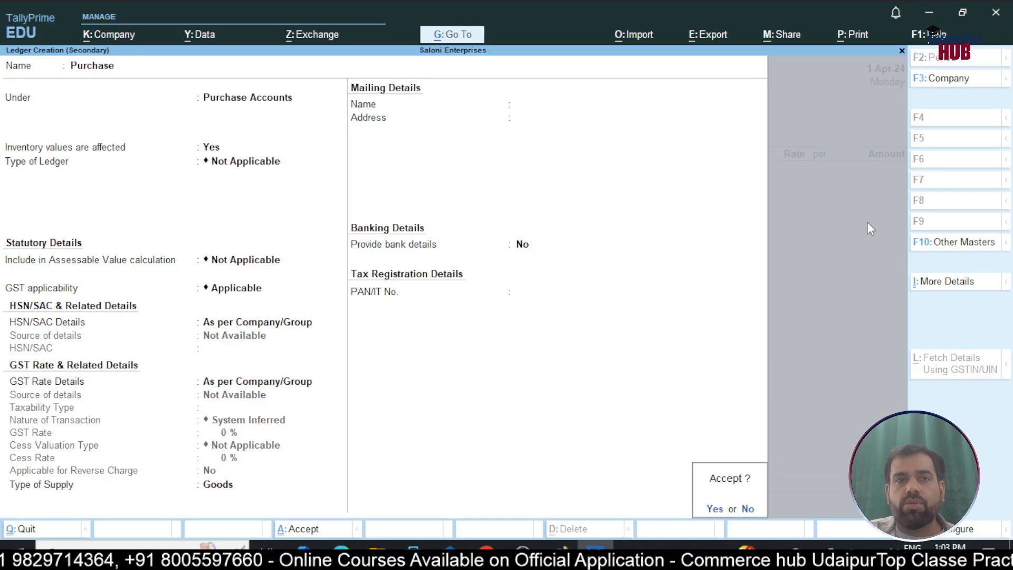
pyautogui.press('Return')
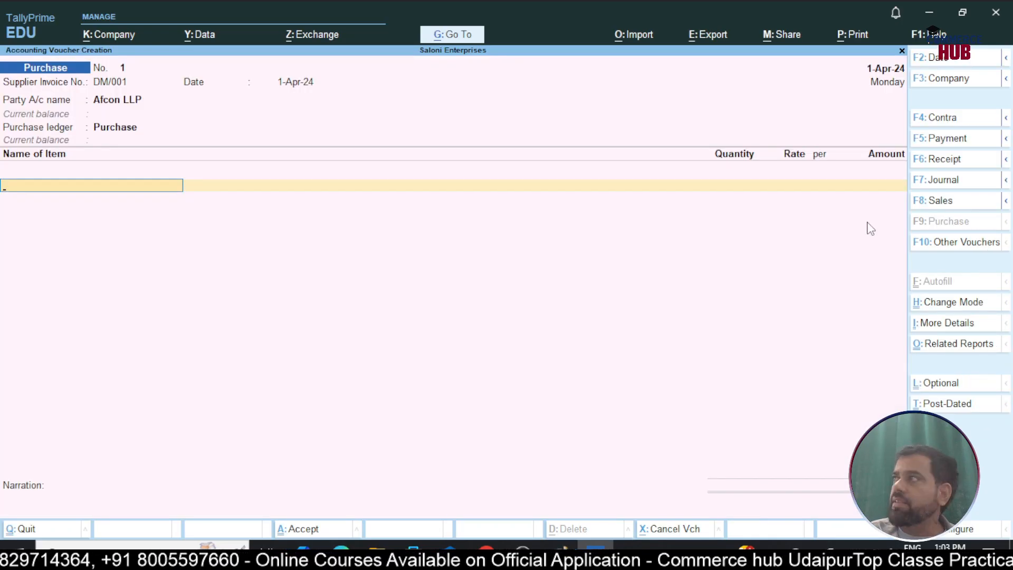
# Start a new stock item named Half Printed Shirt - XL under the Primary group
pyautogui.hotkey('alt', 'c')
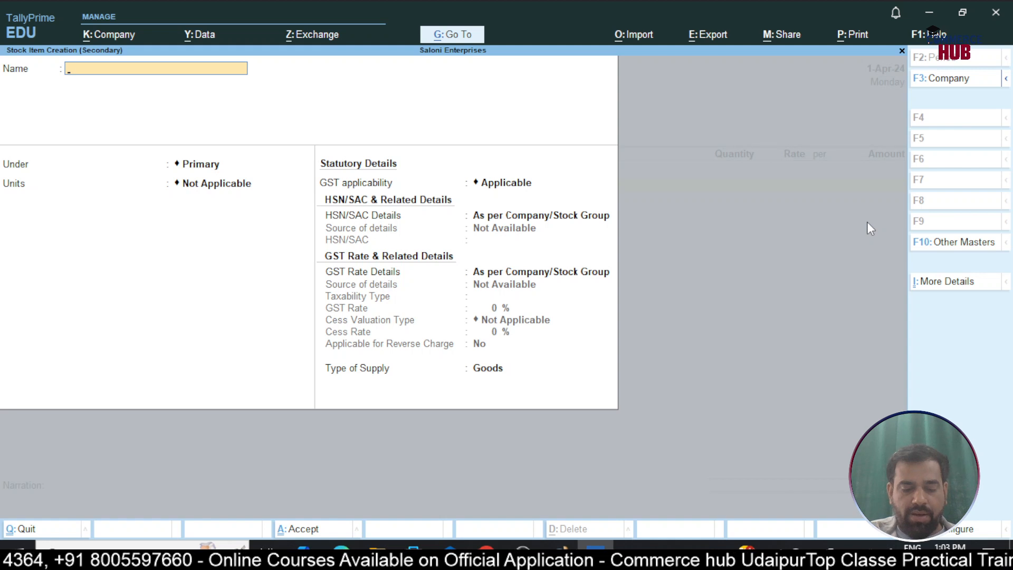
pyautogui.write('Half Prin')
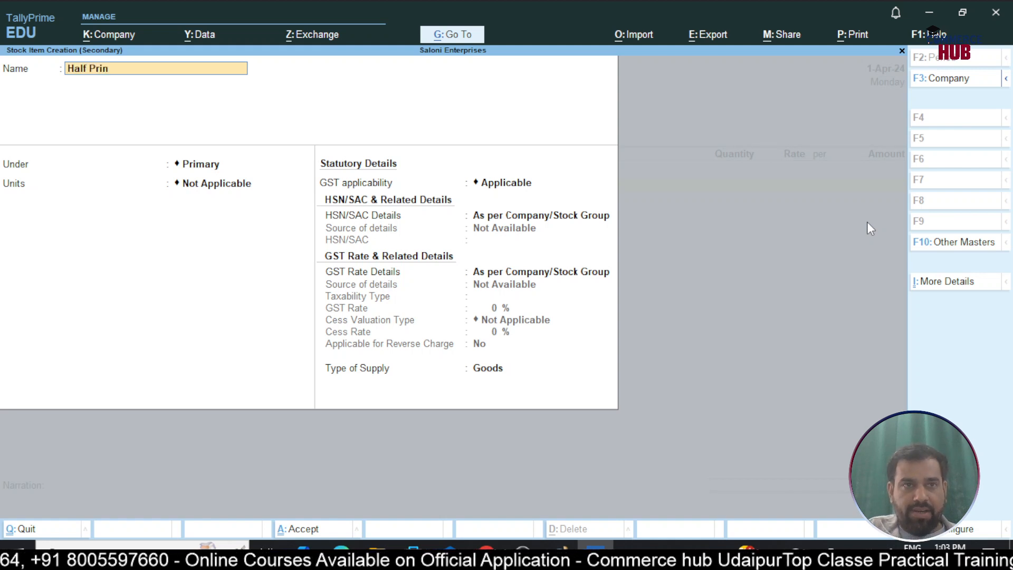
pyautogui.write('ted Shirt')
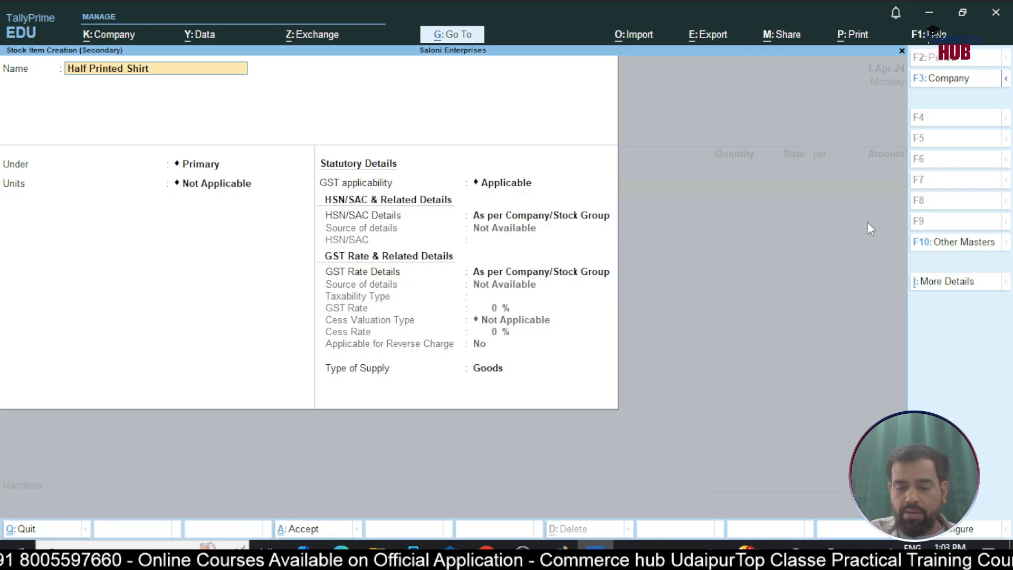
pyautogui.write(' - XL')
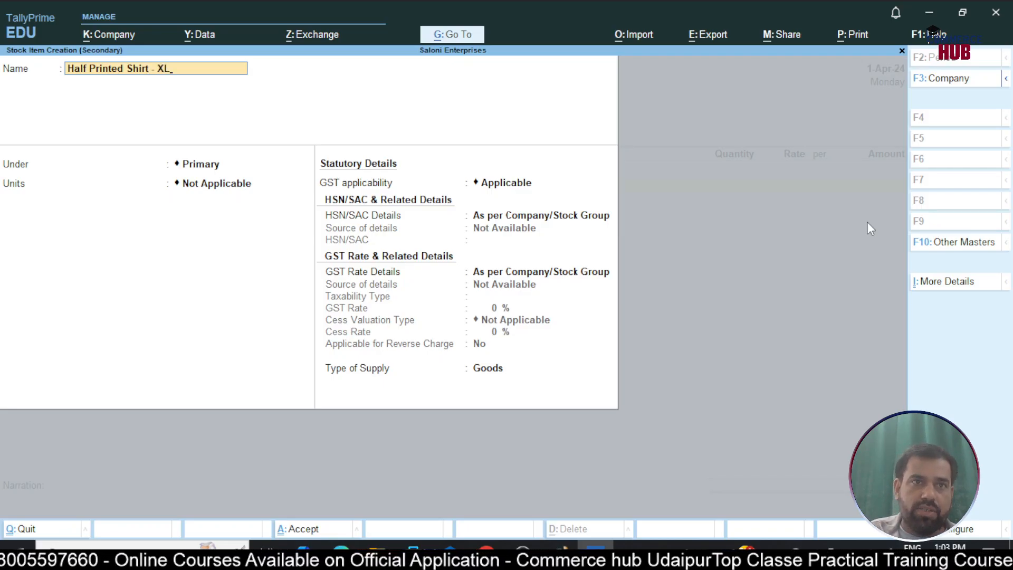
pyautogui.press('Return')
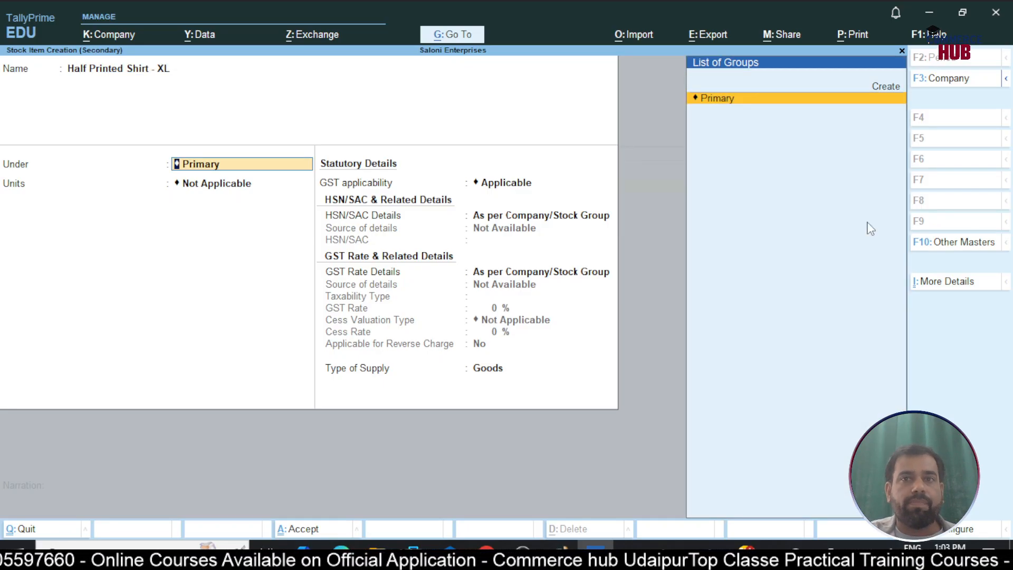
pyautogui.press('Return')
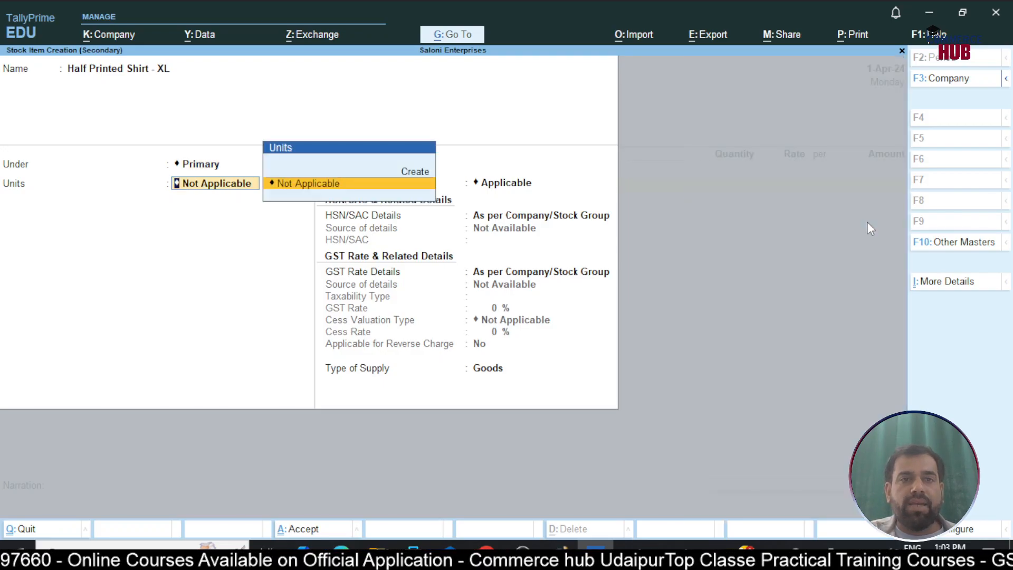
# Create a simple unit Nos with formal name Numbers, UQC NOS-NUMBERS and 0 decimal places as the item's unit
pyautogui.press('Up')
pyautogui.press('Return')
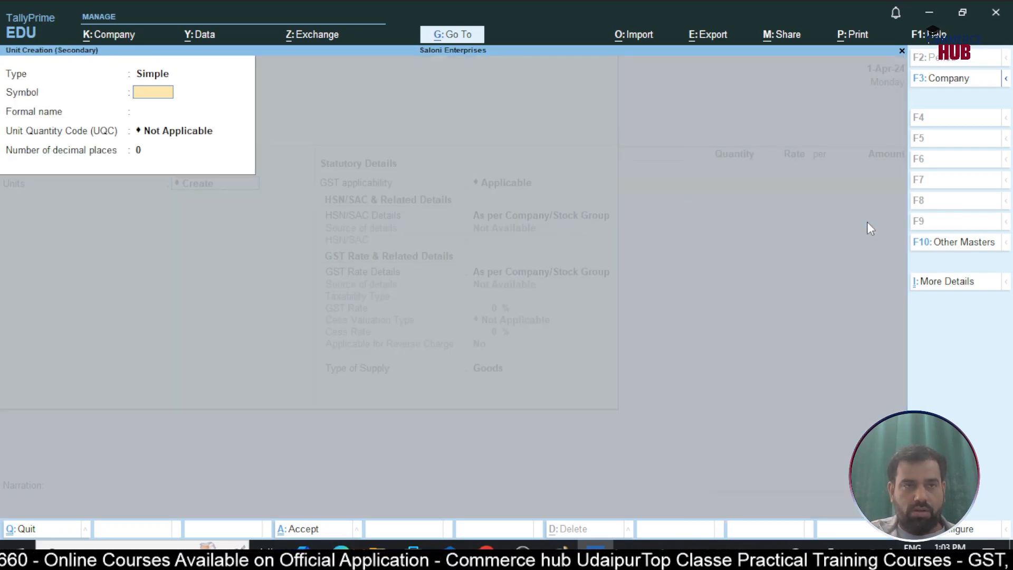
pyautogui.write('Nos')
pyautogui.press('Return')
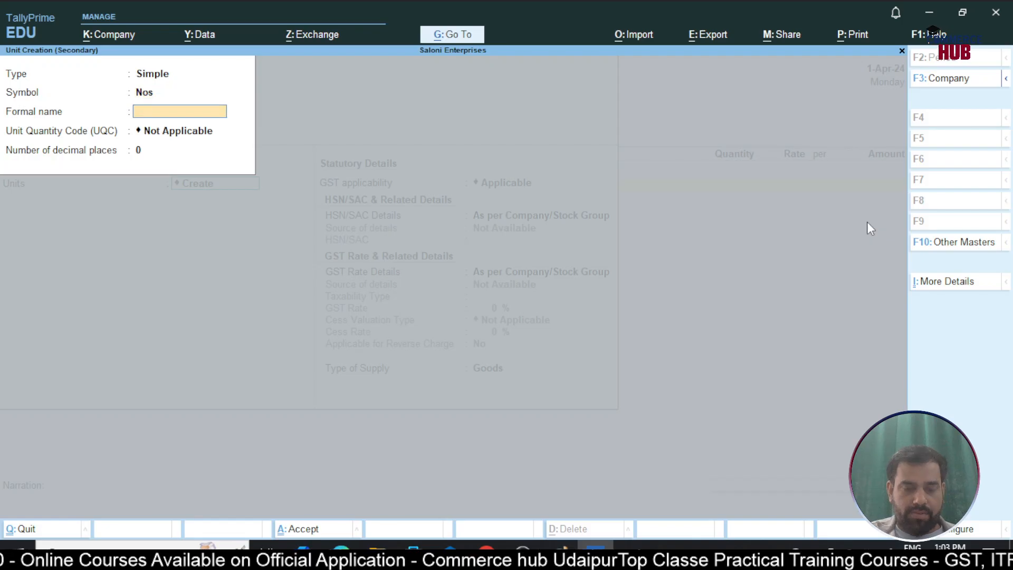
pyautogui.write('Numbers')
pyautogui.press('Return')
pyautogui.write('nos')
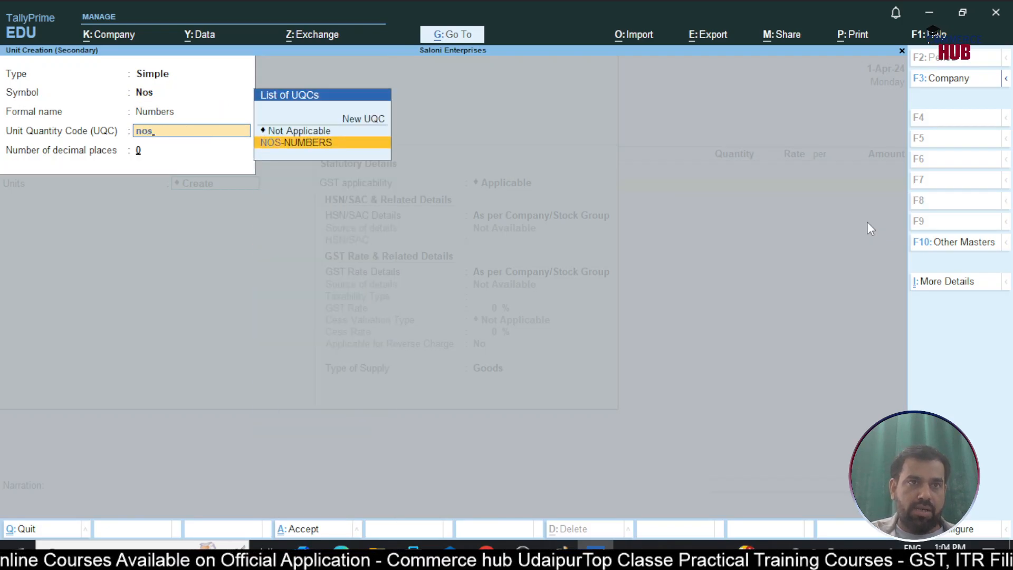
pyautogui.press('Return')
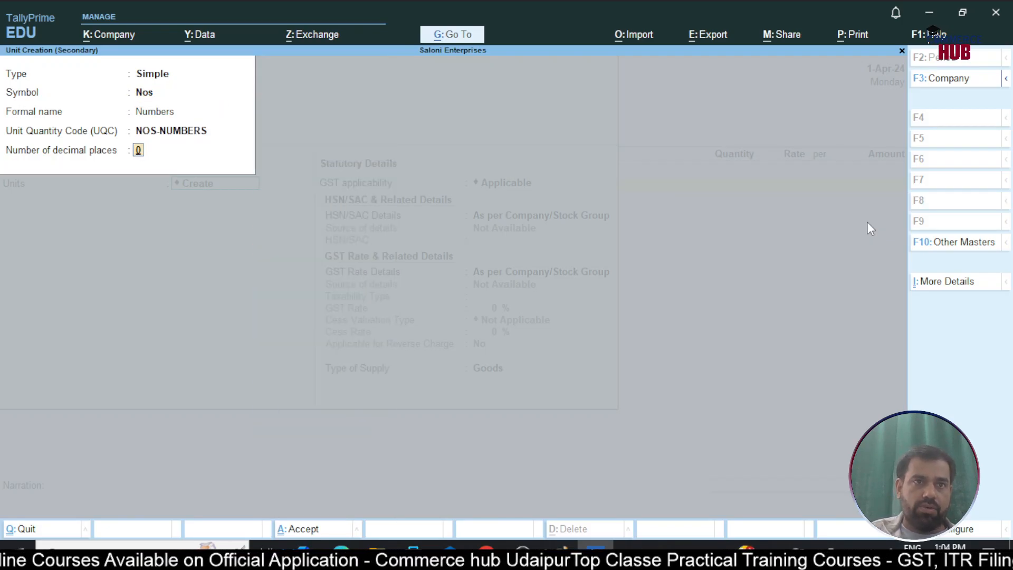
pyautogui.press('Return')
# Leave alternate units Not Applicable, standard rates and behaviour options at No, and valuation methods at Avg. Cost and Avg. Price
pyautogui.press('Return')
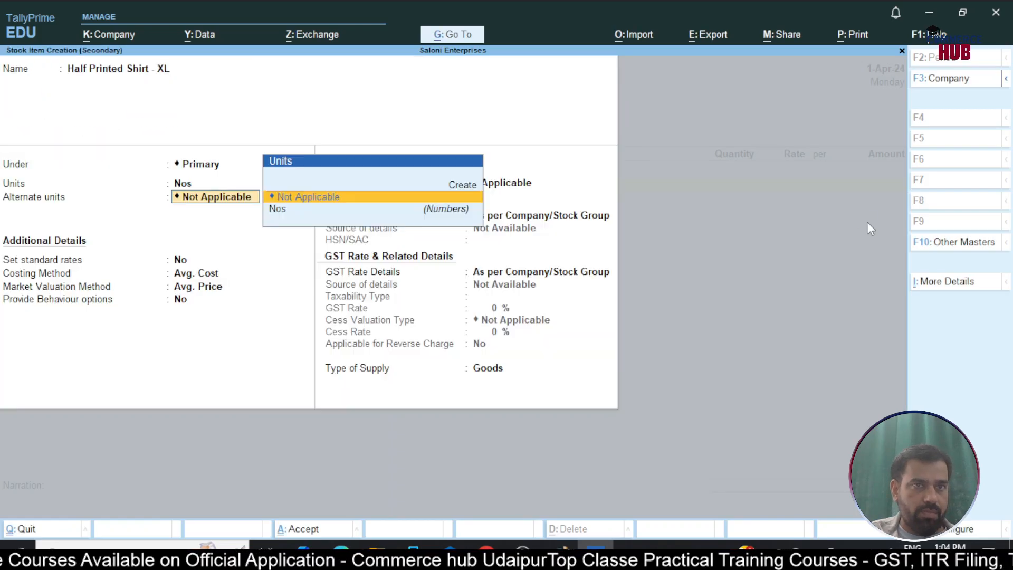
pyautogui.press('Return')
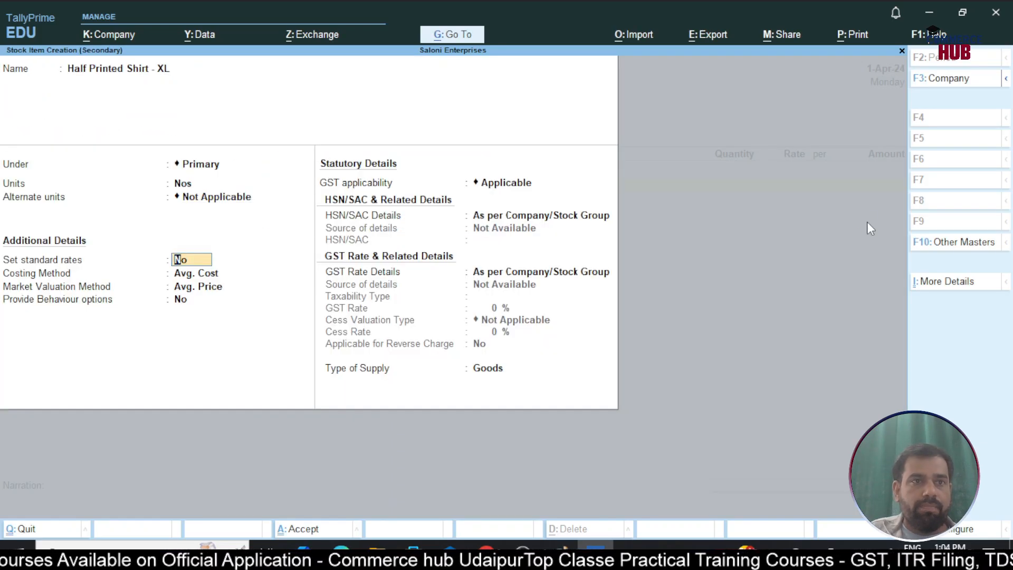
pyautogui.press('Return')
pyautogui.press('Return')
pyautogui.press('Return')
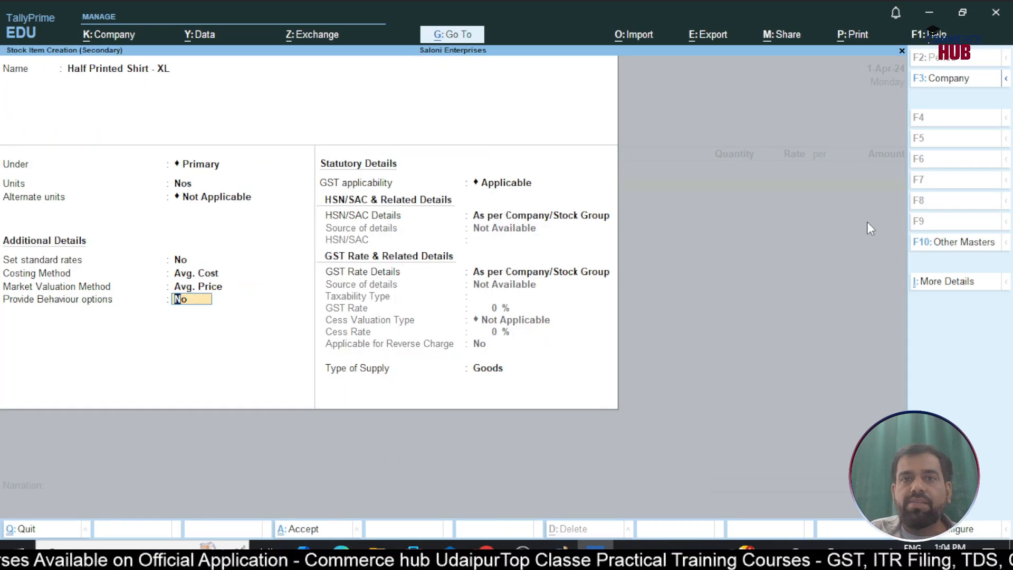
pyautogui.press('Return')
pyautogui.press('Return')
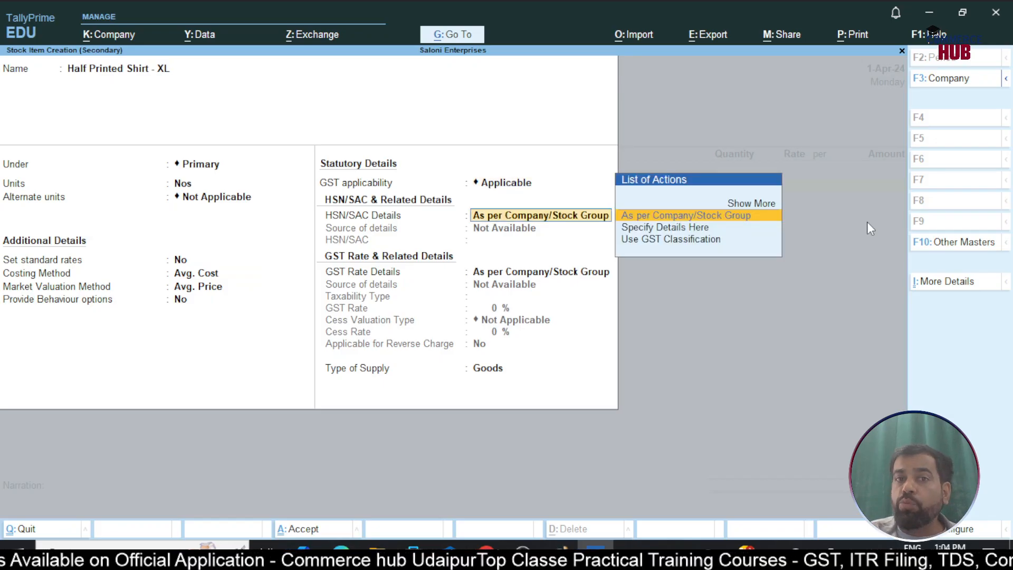
# Keep GST applicable for the item and specify its HSN/SAC code directly as 567898
pyautogui.press('Down')
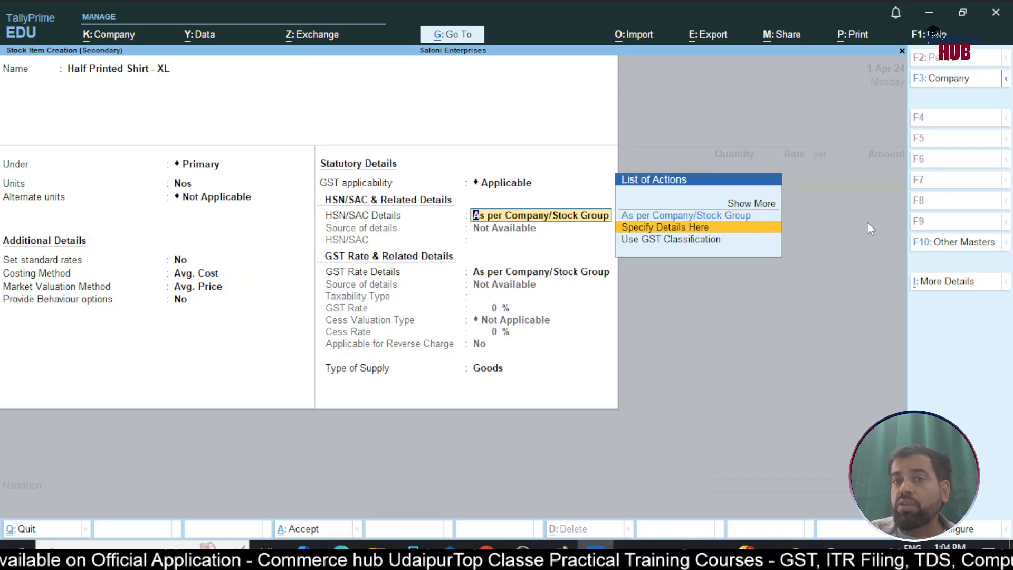
pyautogui.press('Return')
pyautogui.write('567898')
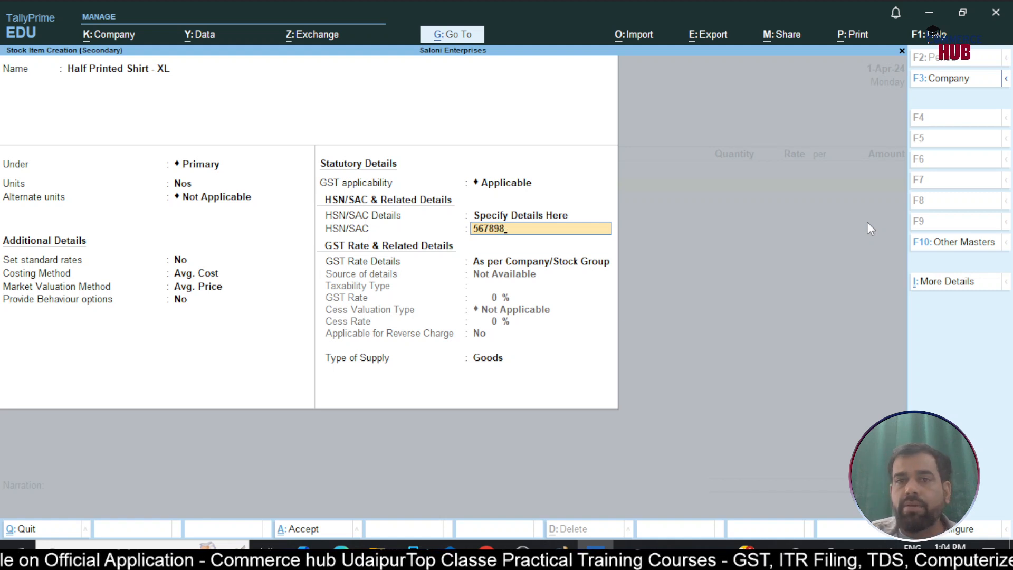
pyautogui.press('Return')
# Specify the item's GST rate details directly, with taxability type Taxable and a GST rate of 5%
pyautogui.press('Down')
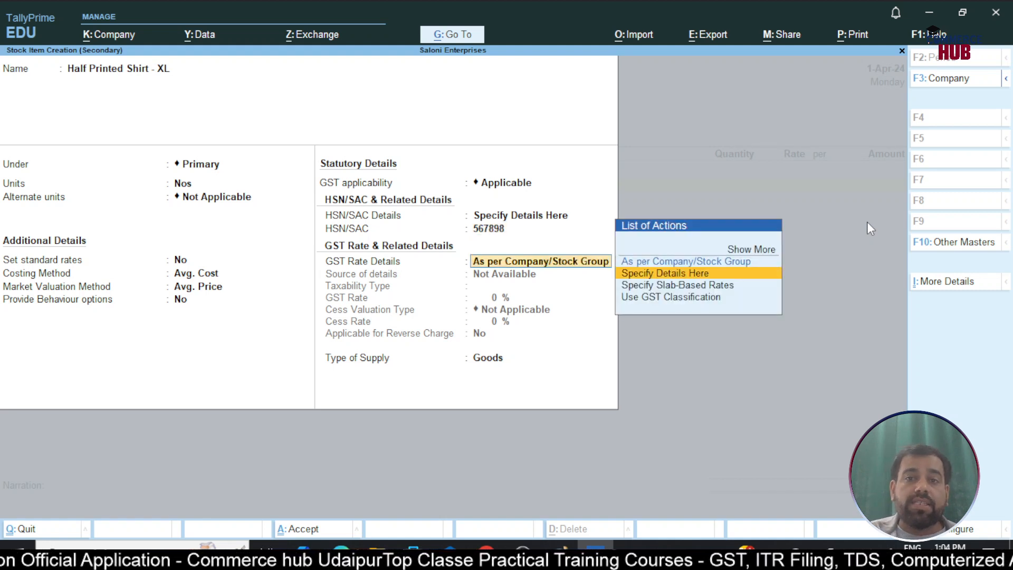
pyautogui.press('Return')
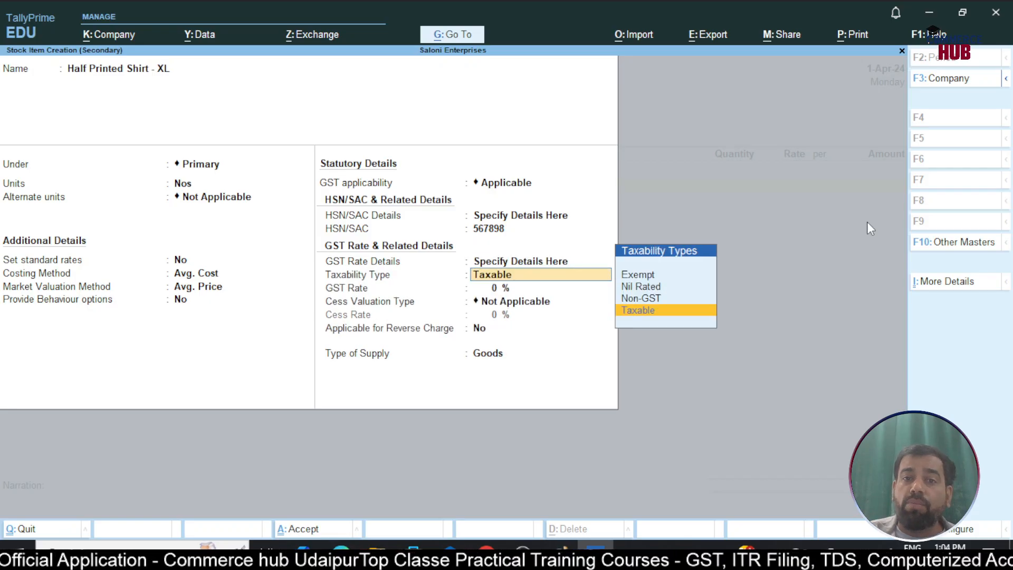
pyautogui.press('Return')
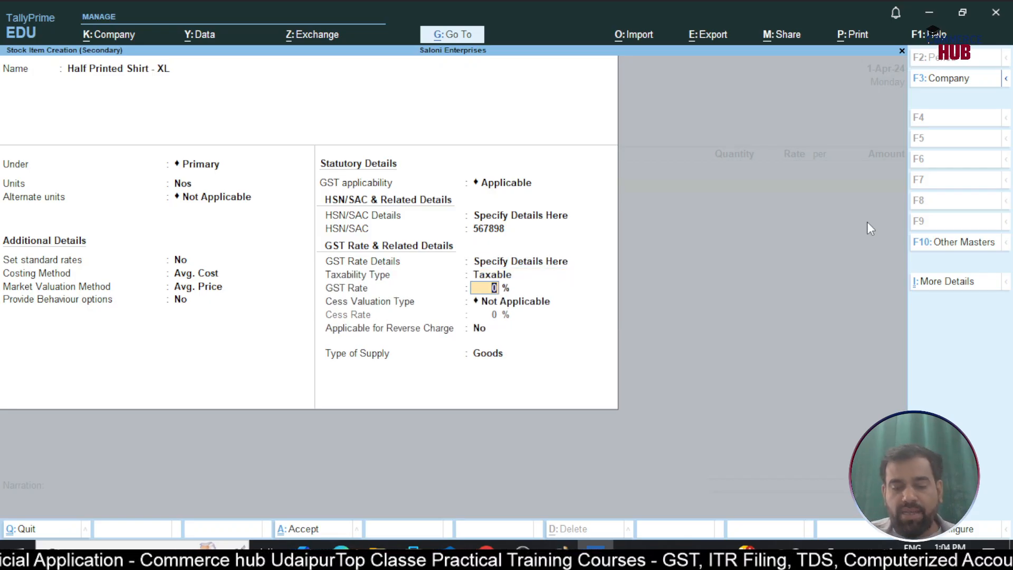
pyautogui.write('5')
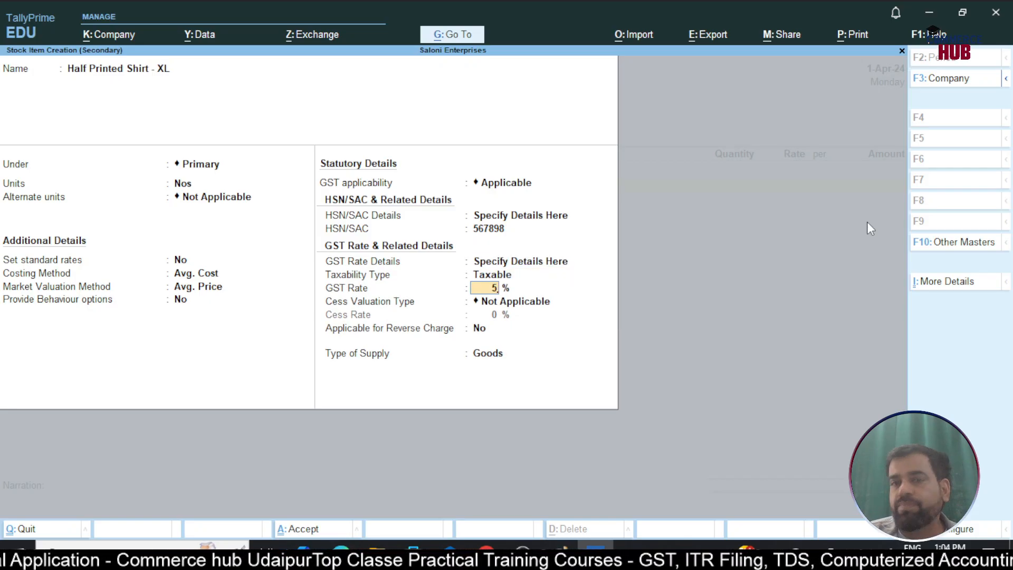
pyautogui.press('Return')
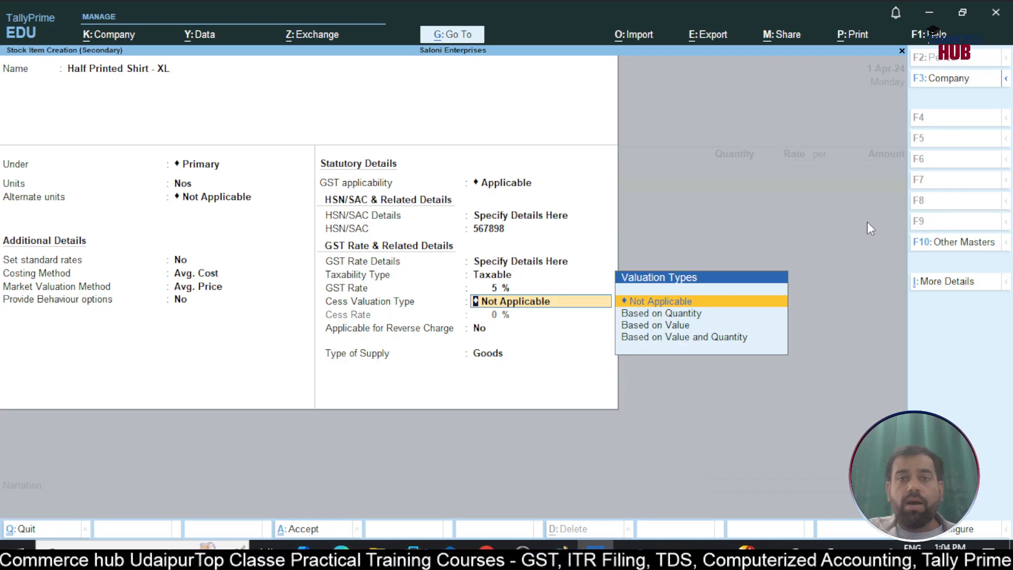
# Keep cess valuation Not Applicable, reverse charge No and supply type Goods, and save the Half Printed Shirt - XL item
pyautogui.press('Return')
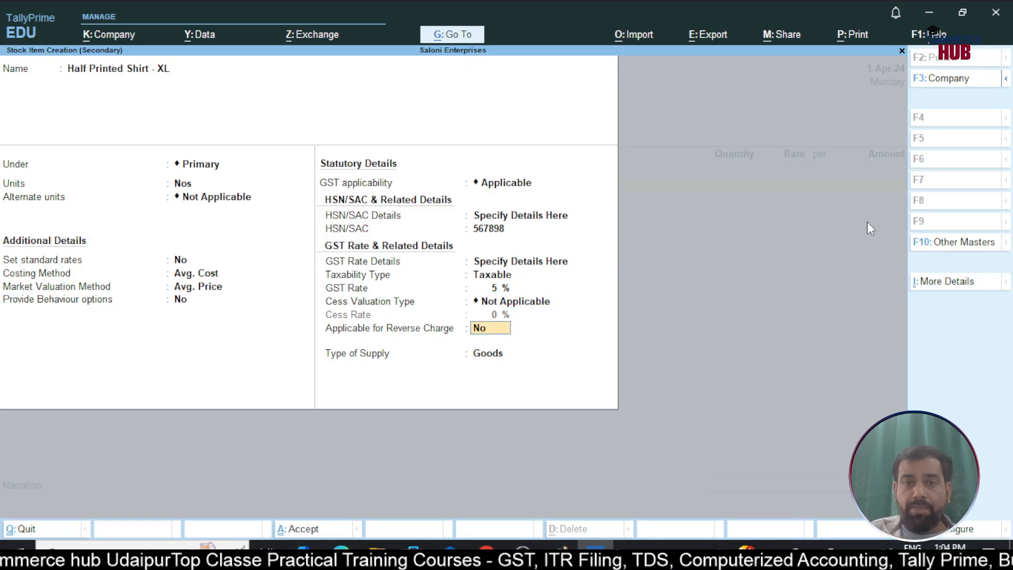
pyautogui.press('Return')
pyautogui.press('Return')
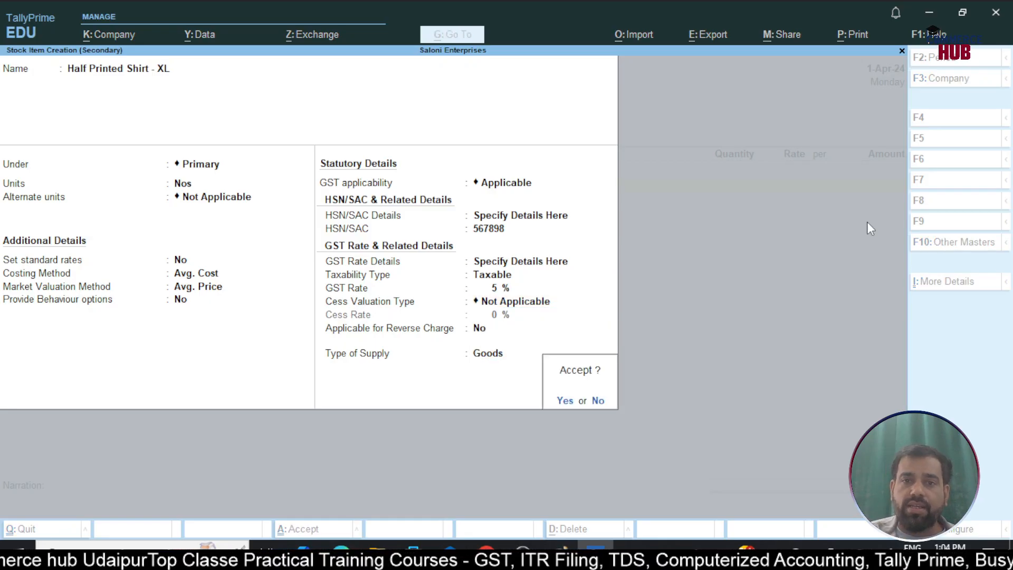
pyautogui.press('Return')
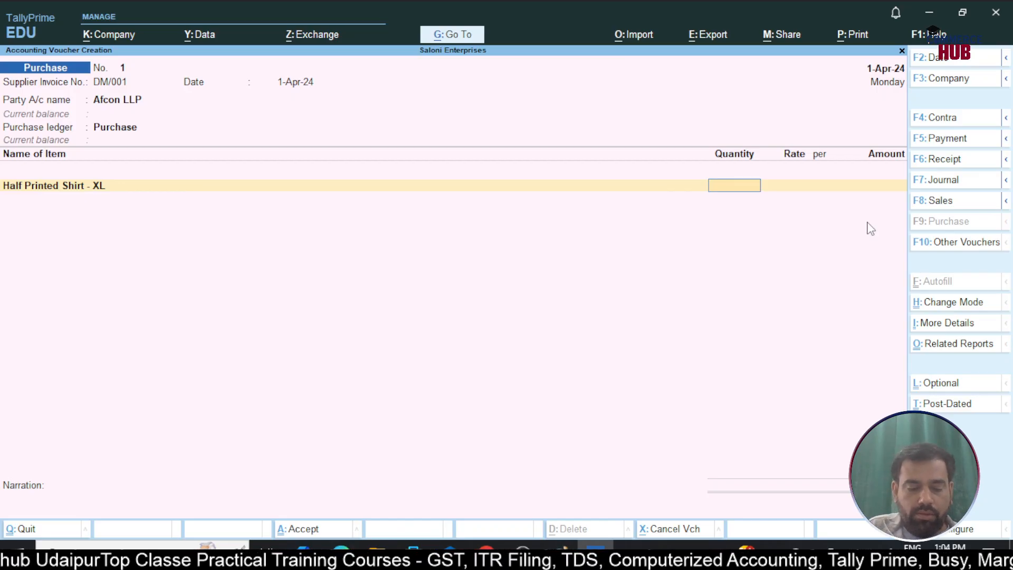
# Enter 200 Nos of Half Printed Shirt - XL at a rate of 400 per Nos and finish the item list
pyautogui.write('200')
pyautogui.press('Return')
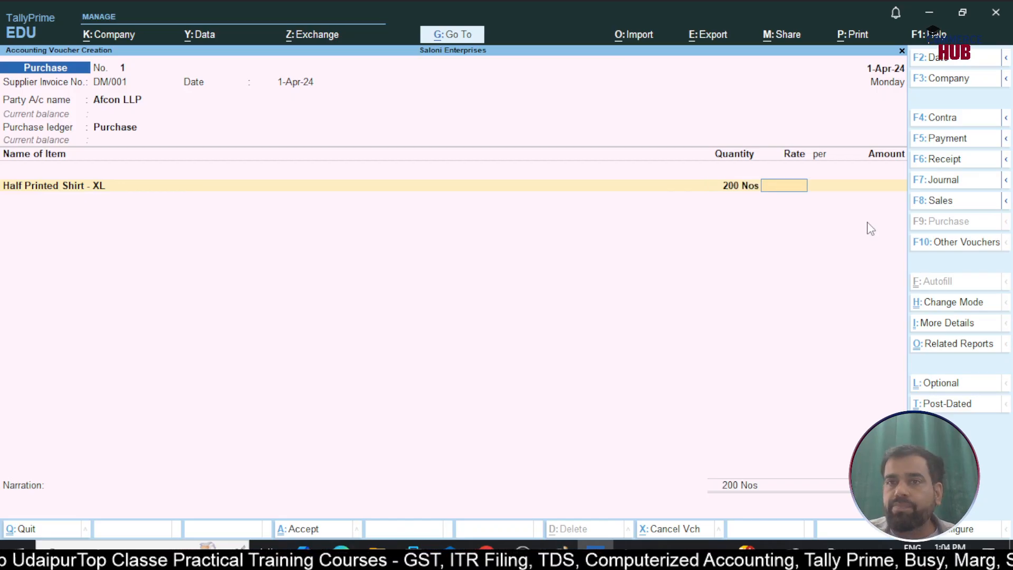
pyautogui.press('Return')
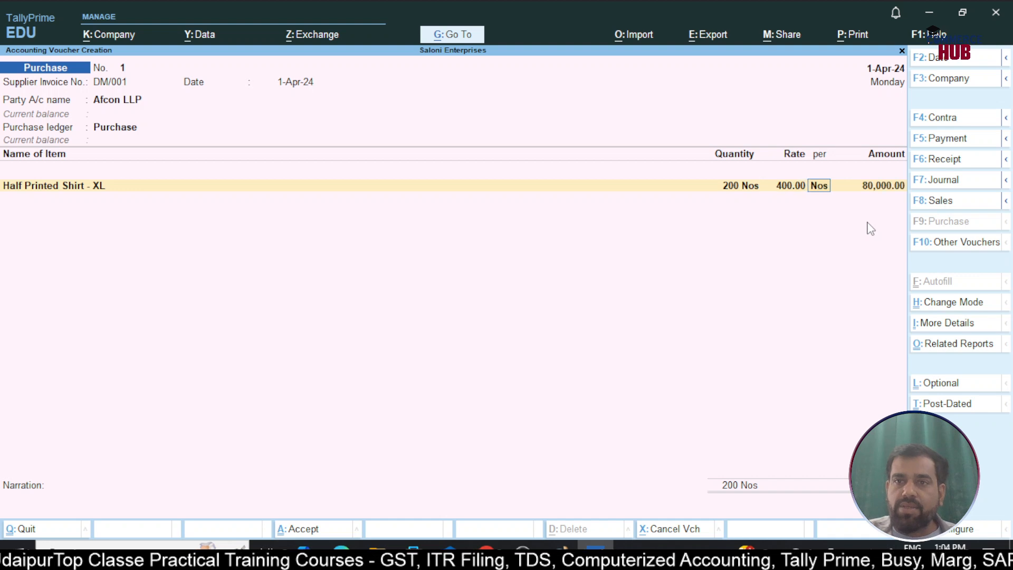
pyautogui.press('Return')
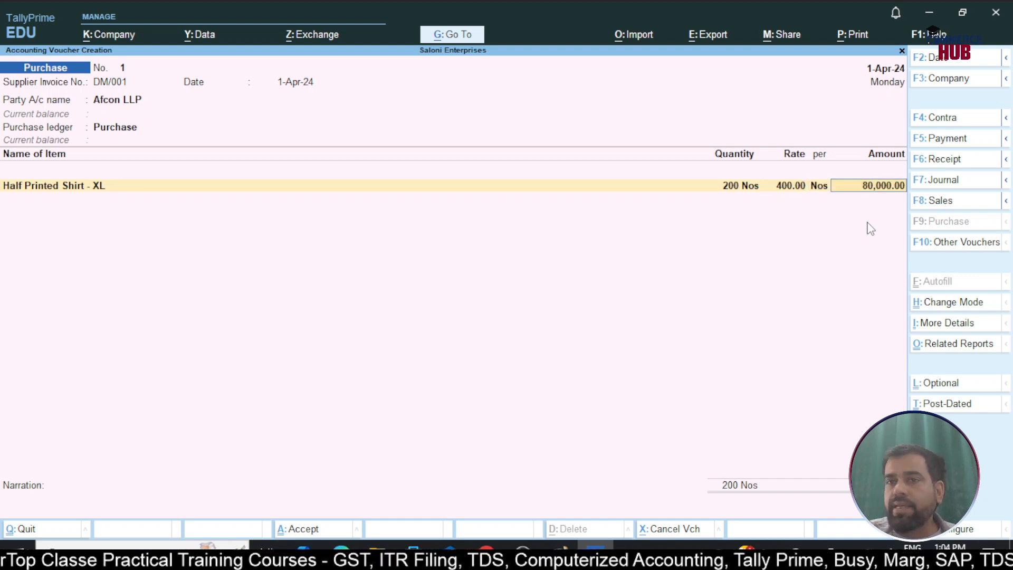
pyautogui.press('Return')
pyautogui.press('Return')
pyautogui.press('Return')
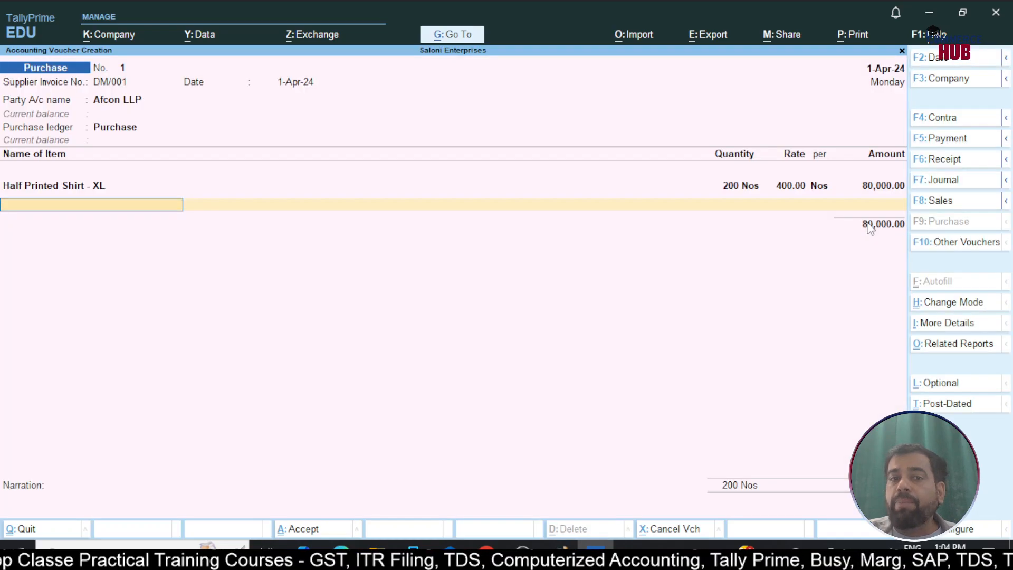
pyautogui.press('Return')
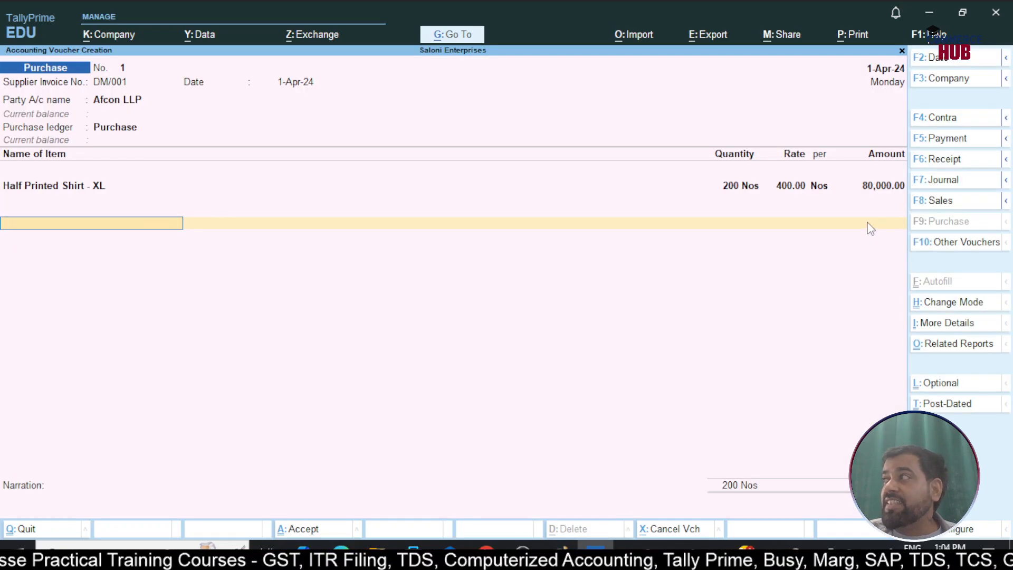
# Start a new ledger named CGST under Duties & Taxes from the purchase voucher
pyautogui.hotkey('alt', 'c')
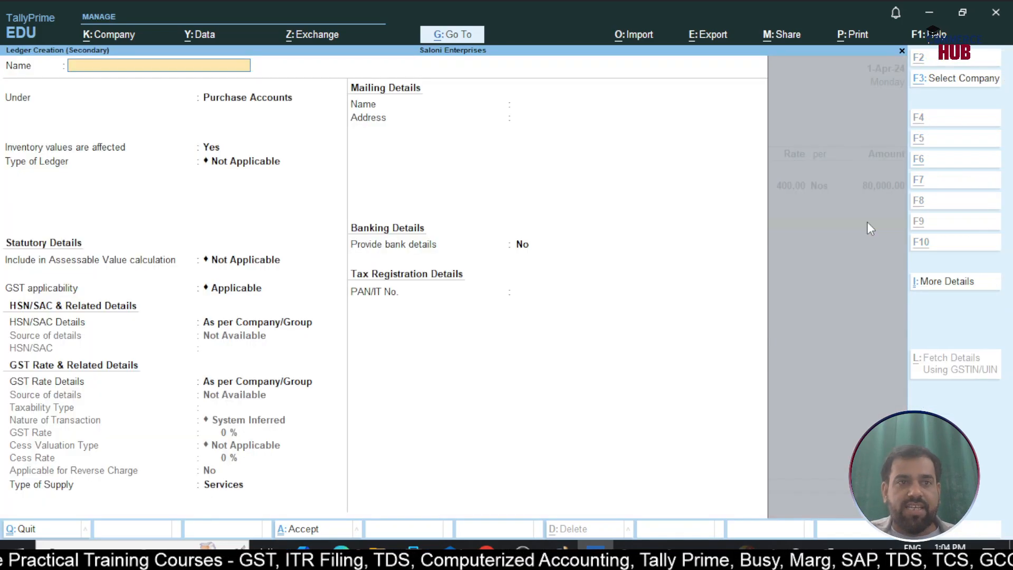
pyautogui.write('CGST')
pyautogui.press('Return')
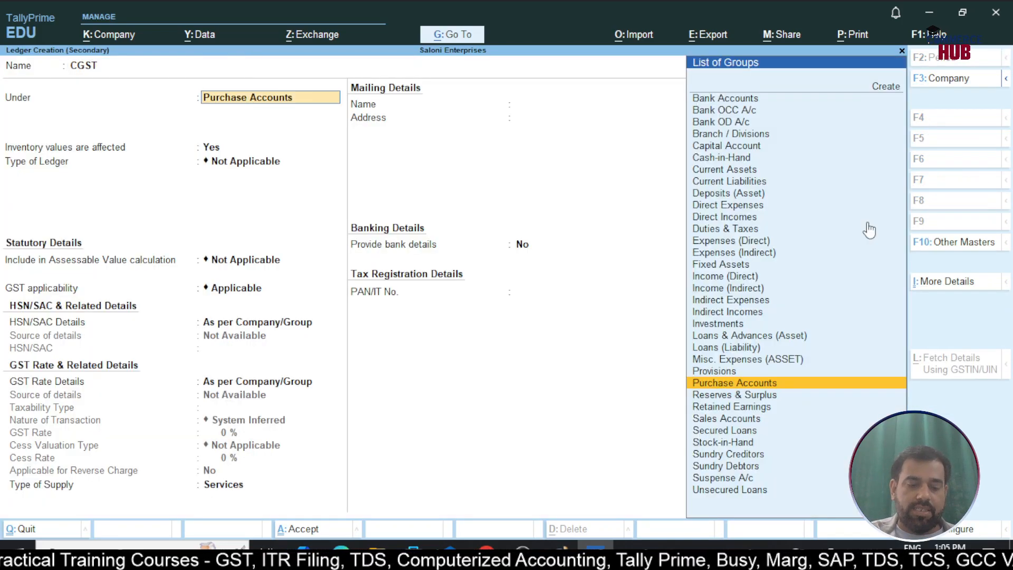
pyautogui.write('Du')
pyautogui.press('Return')
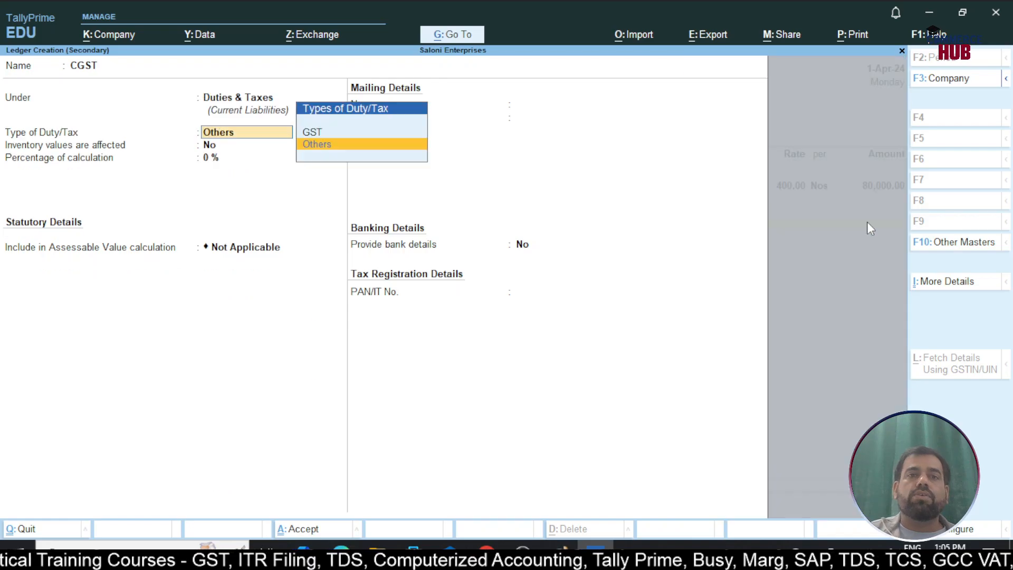
# Set the CGST ledger's duty type to GST and tax type to CGST, save it without rounding, and apply it to the voucher
pyautogui.press('Up')
pyautogui.press('Return')
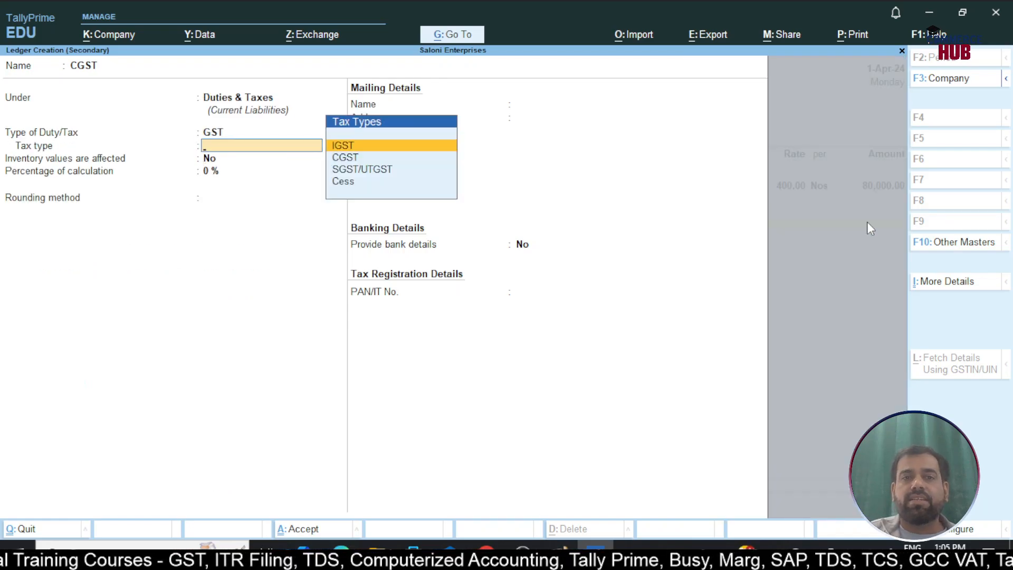
pyautogui.press('Down')
pyautogui.press('Return')
pyautogui.press('Return')
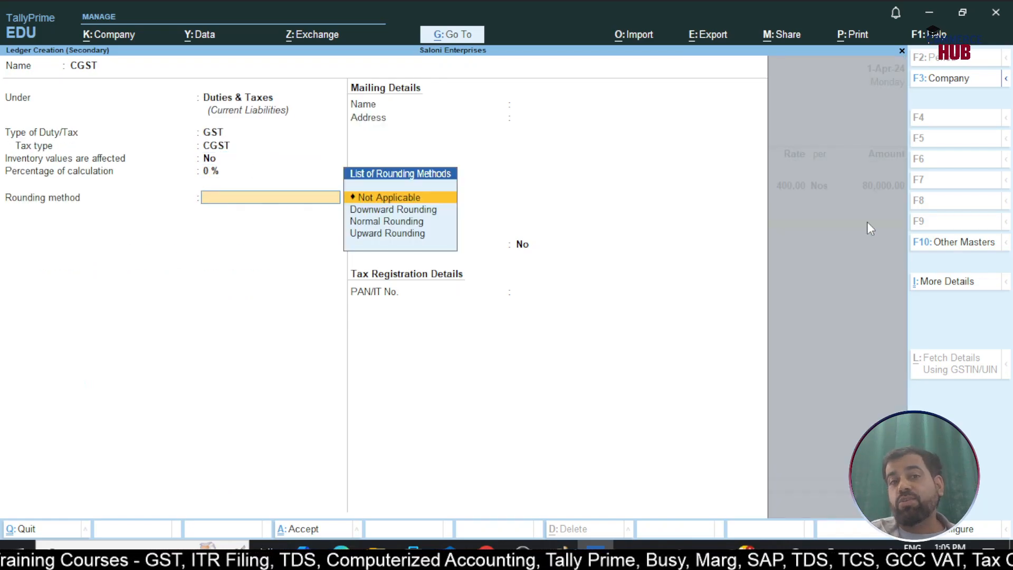
pyautogui.press('Return')
pyautogui.press('Return')
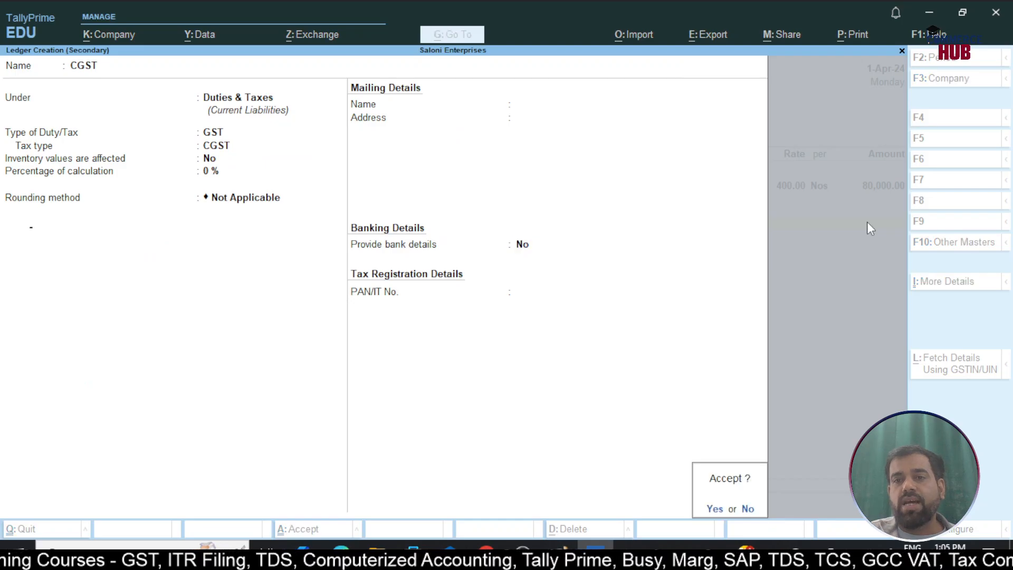
pyautogui.press('Return')
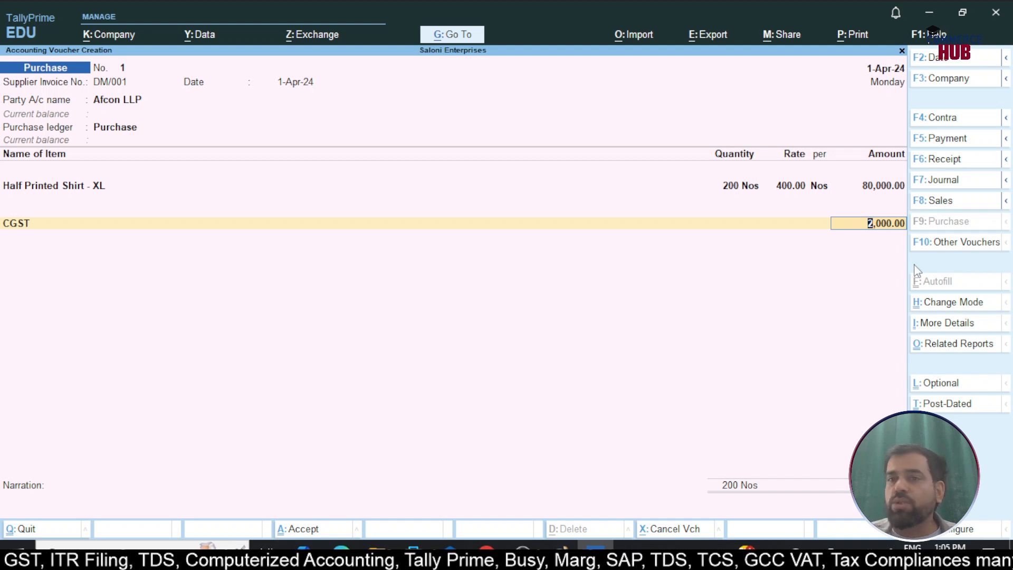
pyautogui.press('Return')
# Create an SGST ledger under Duties & Taxes with duty type GST and tax type SGST/UTGST
pyautogui.hotkey('alt', 'c')
pyautogui.write('SGST')
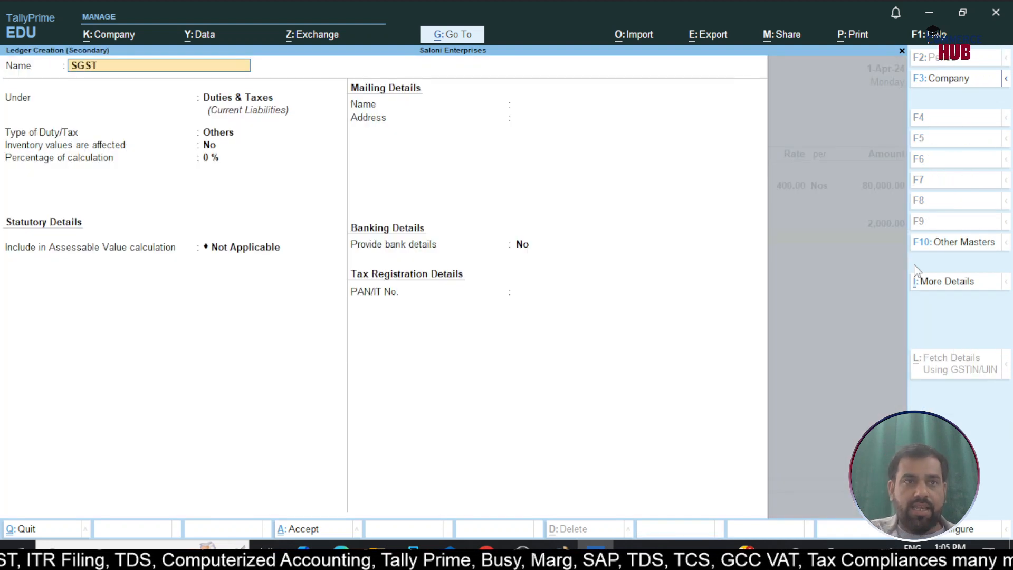
pyautogui.press('Return')
pyautogui.press('Return')
pyautogui.press('Up')
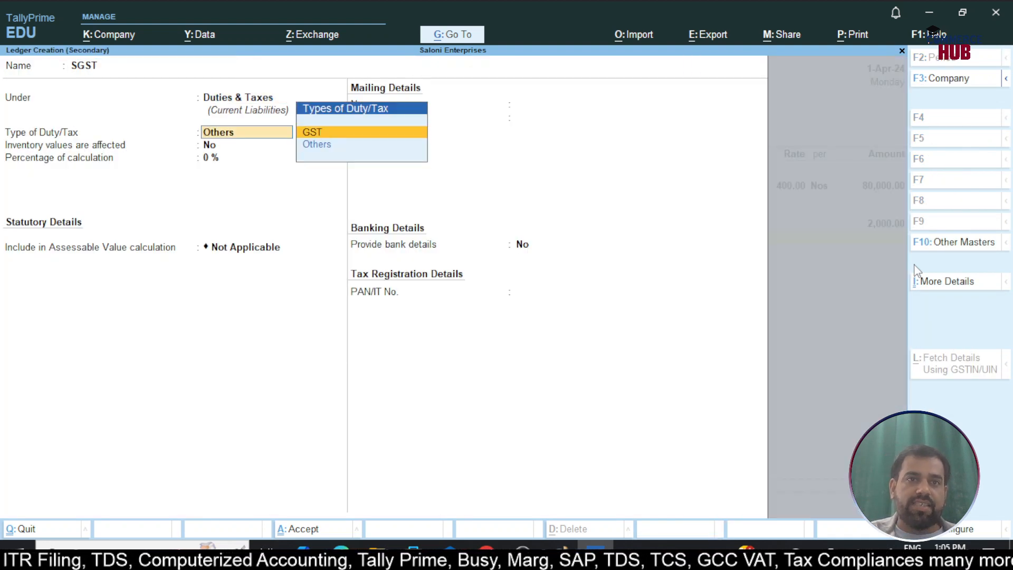
pyautogui.press('Return')
pyautogui.press('Down')
pyautogui.press('Down')
pyautogui.press('Return')
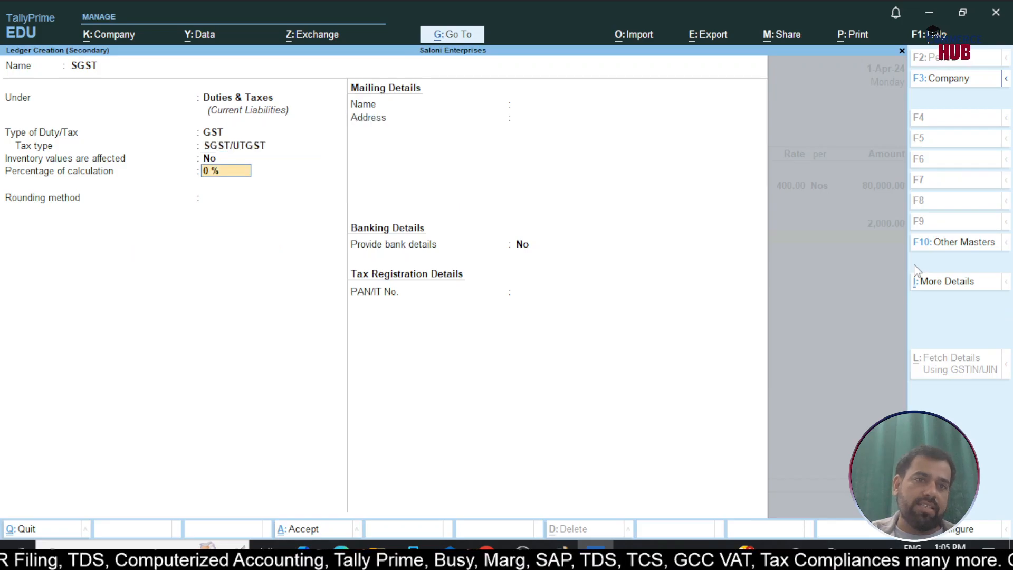
pyautogui.hotkey('ctrl', 'a')
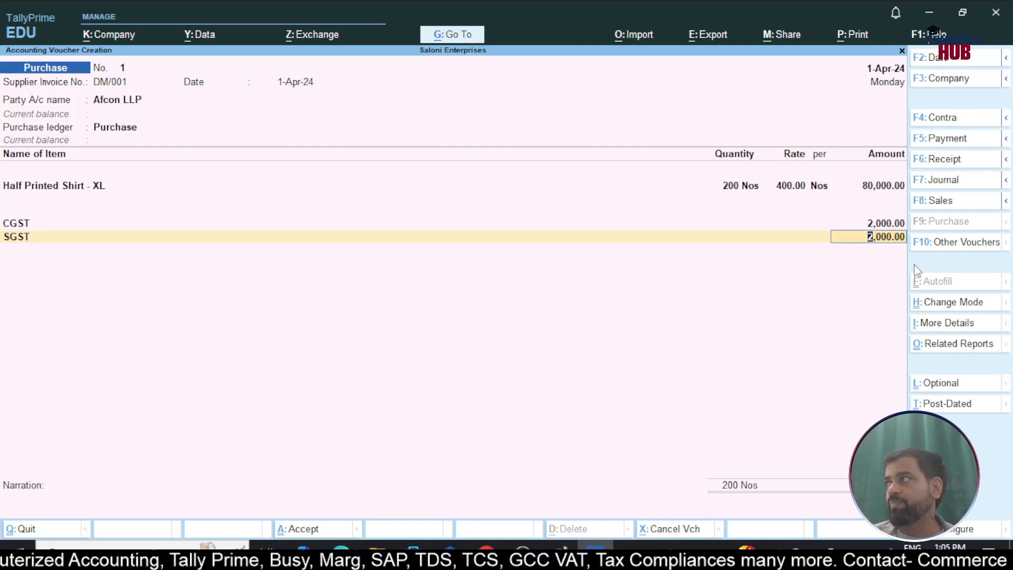
# Apply SGST to the purchase voucher, keep the bill as New Ref DM/001 for 84,000, and save the voucher
pyautogui.press('Return')
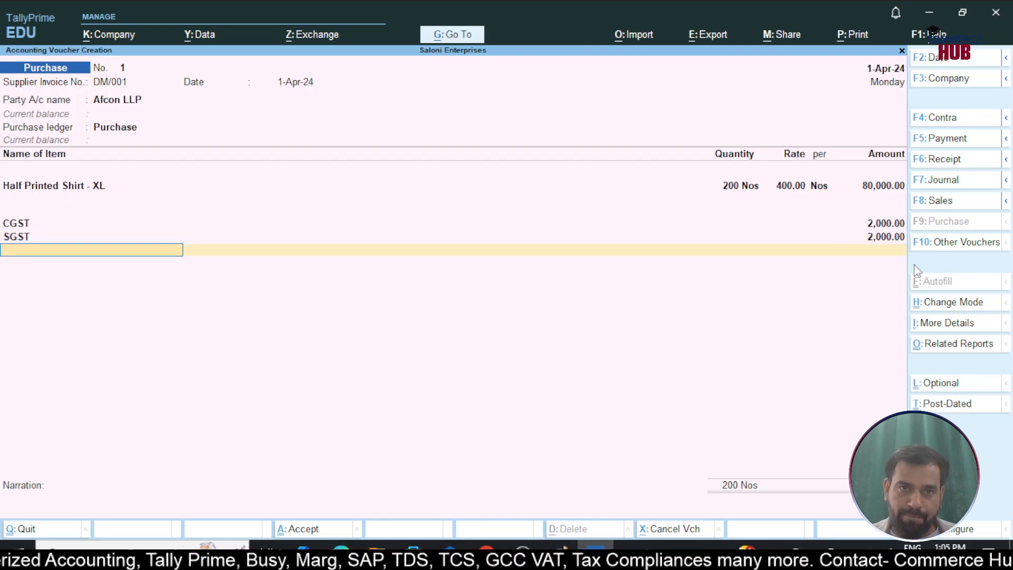
pyautogui.press('Return')
pyautogui.press('Return')
pyautogui.press('Return')
pyautogui.press('Return')
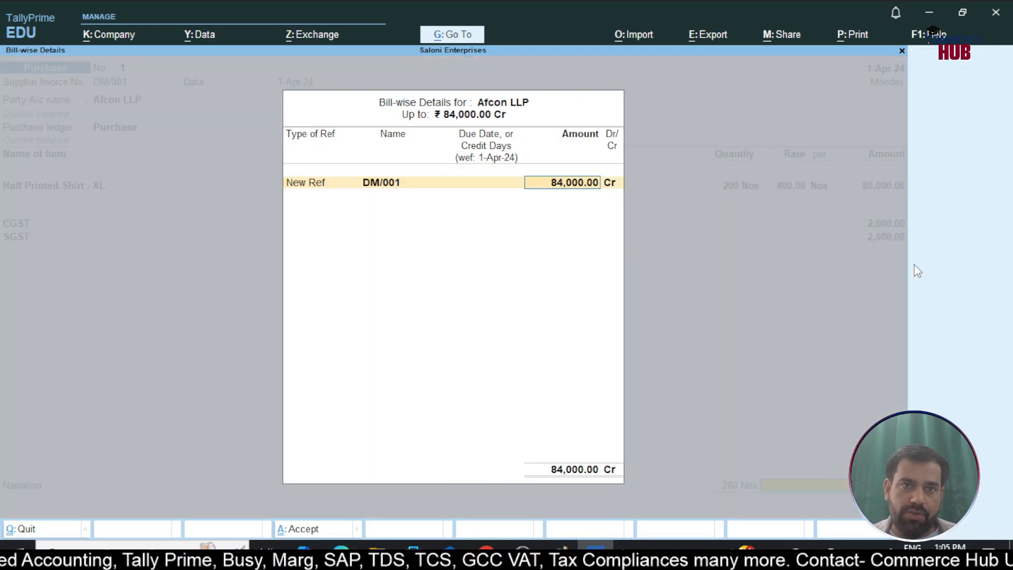
pyautogui.press('Return')
pyautogui.press('Return')
pyautogui.press('Return')
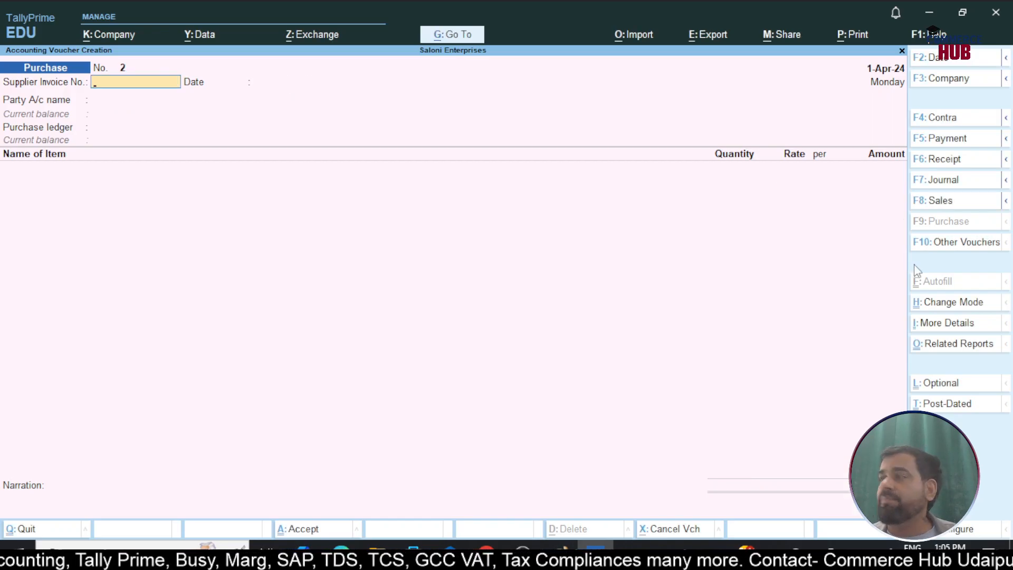
# Leave voucher entry and check the closing stock in the Stock Summary report
pyautogui.press('Escape')
pyautogui.press('y')
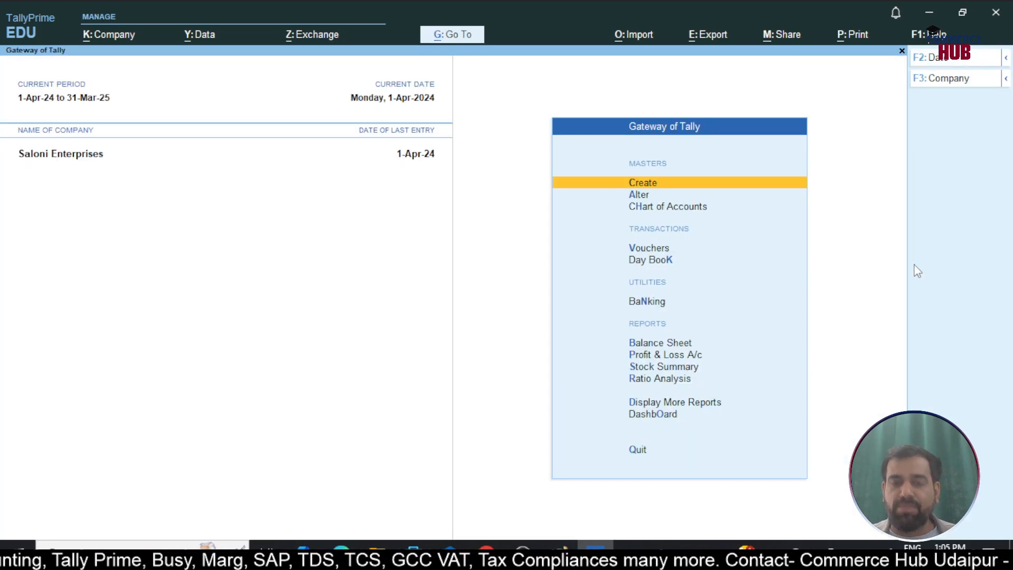
pyautogui.press('s')
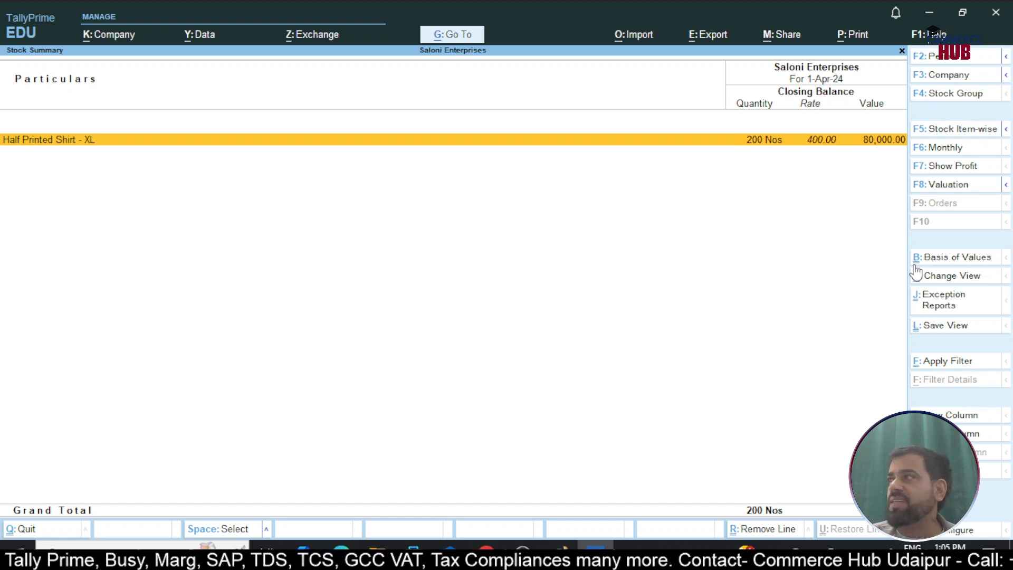
pyautogui.press('Escape')
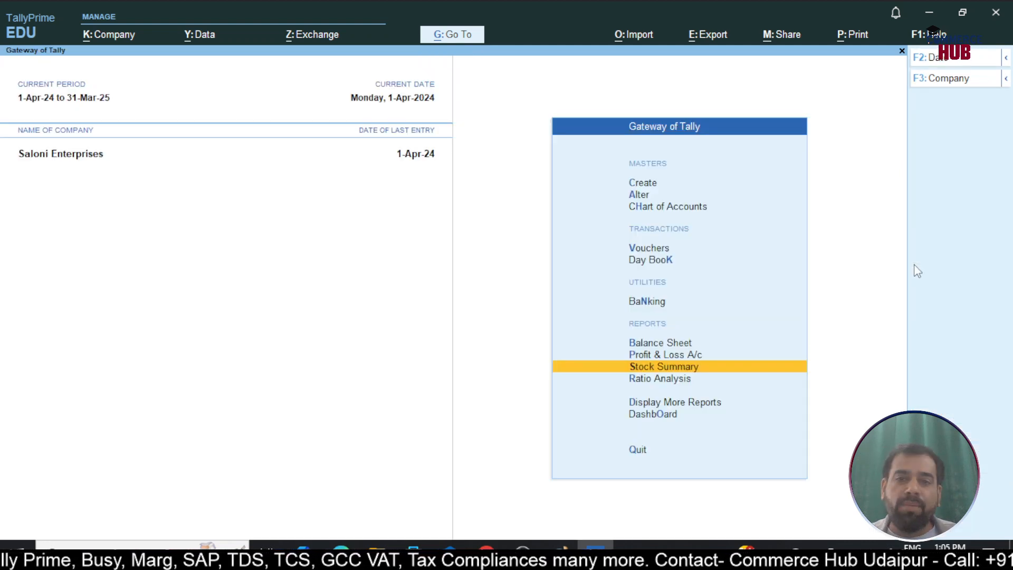
# Start a new sales voucher, leaving its reference number and reference date blank
pyautogui.press('Up')
pyautogui.press('Up')
pyautogui.press('Up')
pyautogui.press('Up')
pyautogui.press('Up')
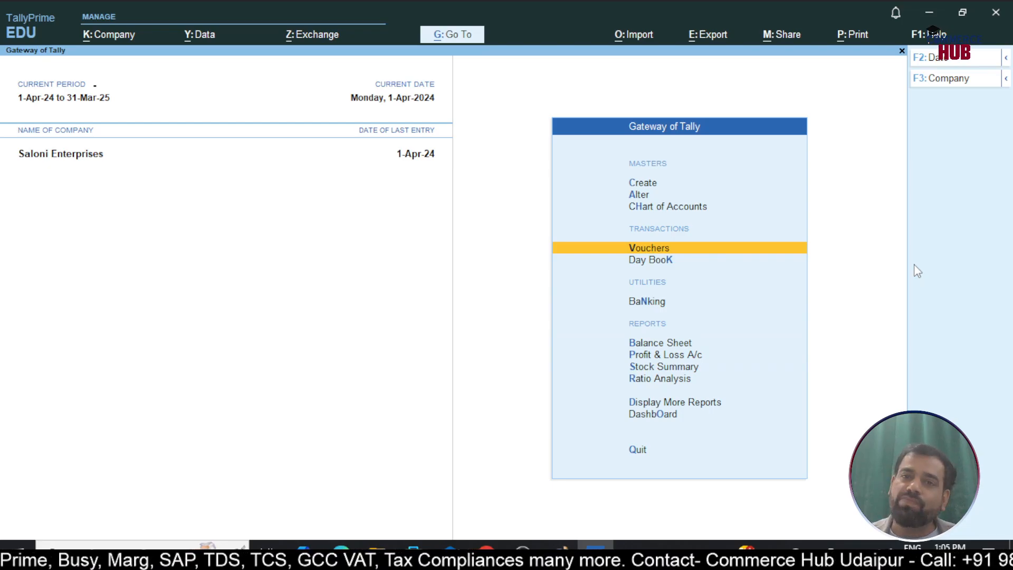
pyautogui.press('Return')
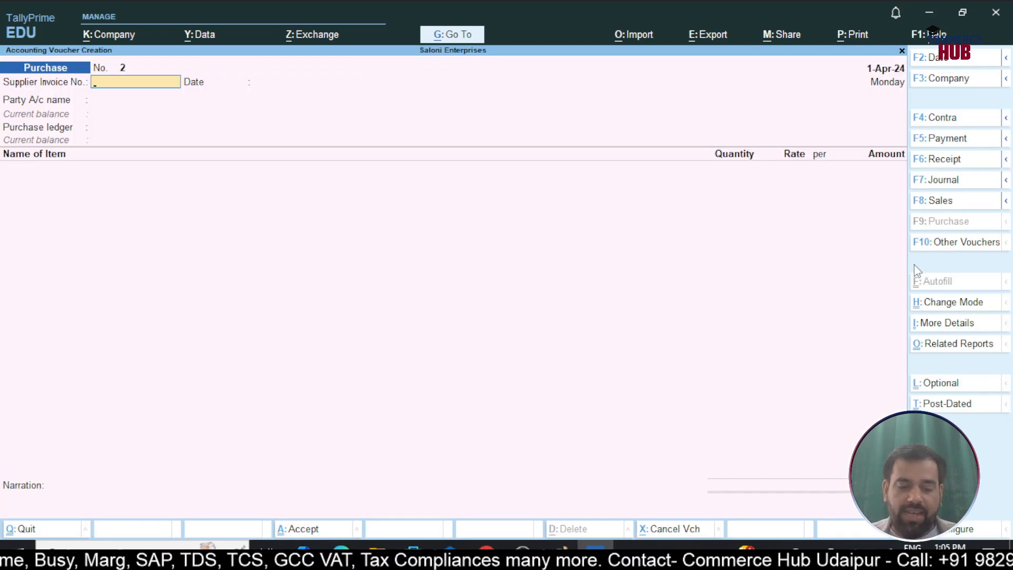
pyautogui.press('F8')
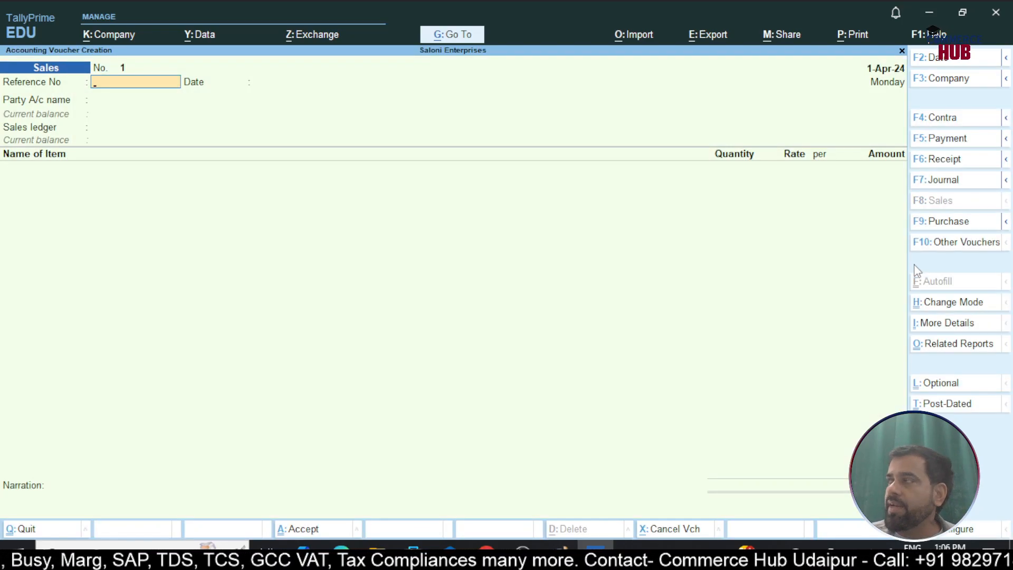
pyautogui.press('Return')
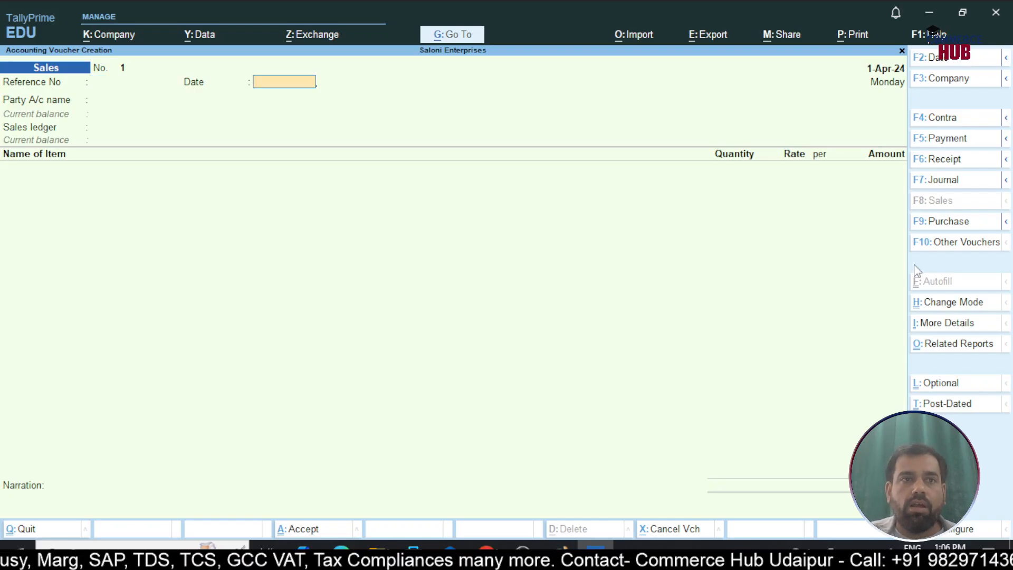
pyautogui.press('Return')
# Start a new party ledger named Mohit Clothings under Sundry Debtors from the sales voucher
pyautogui.press('Up')
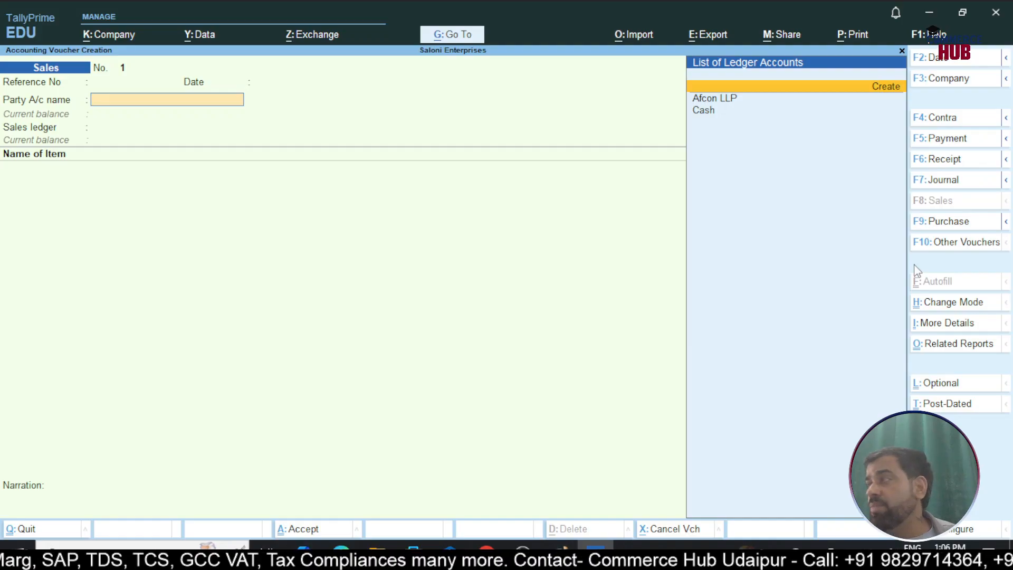
pyautogui.press('Return')
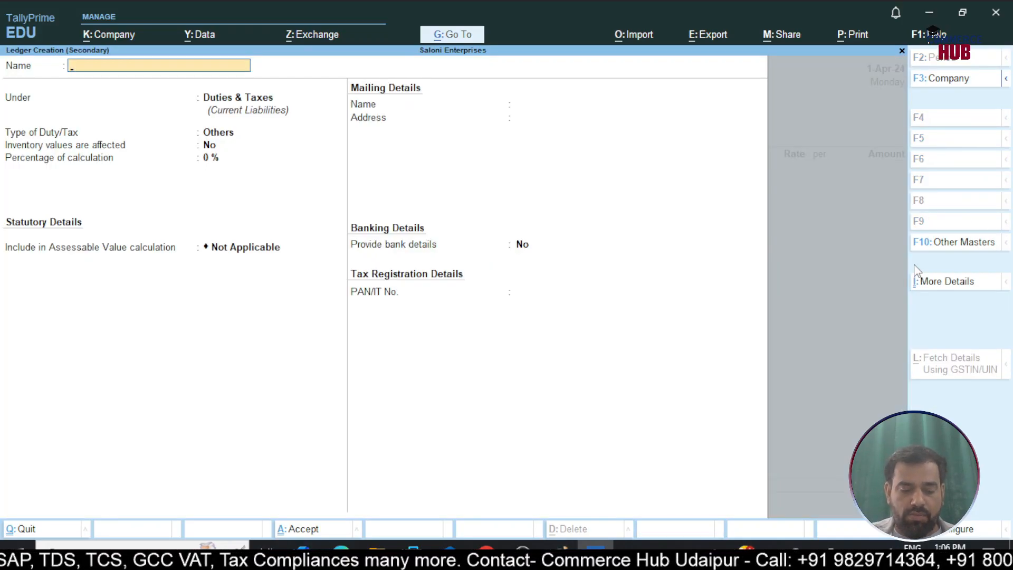
pyautogui.write('M')
pyautogui.press('BackSpace')
pyautogui.write('Moh')
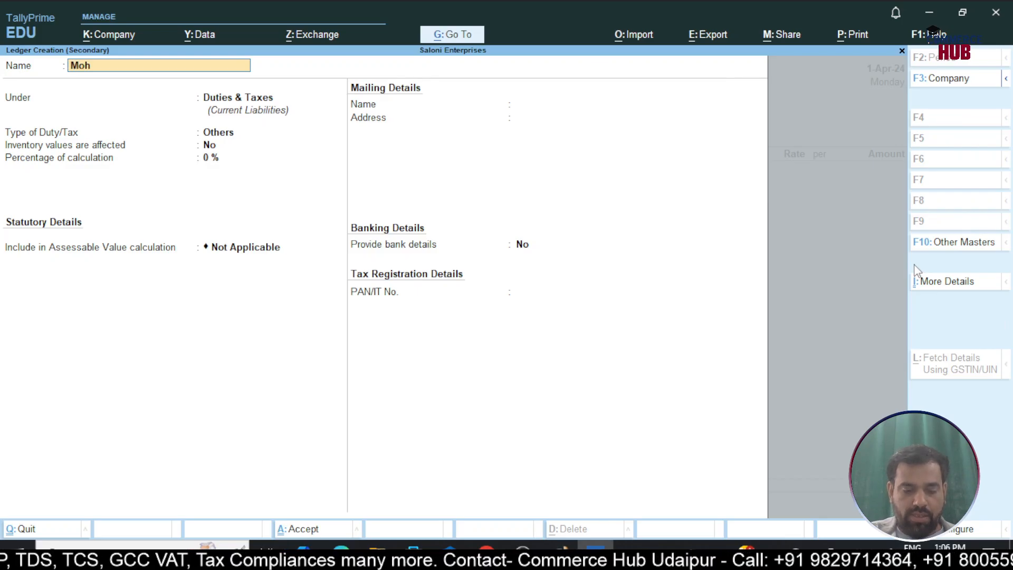
pyautogui.write('it Clothi')
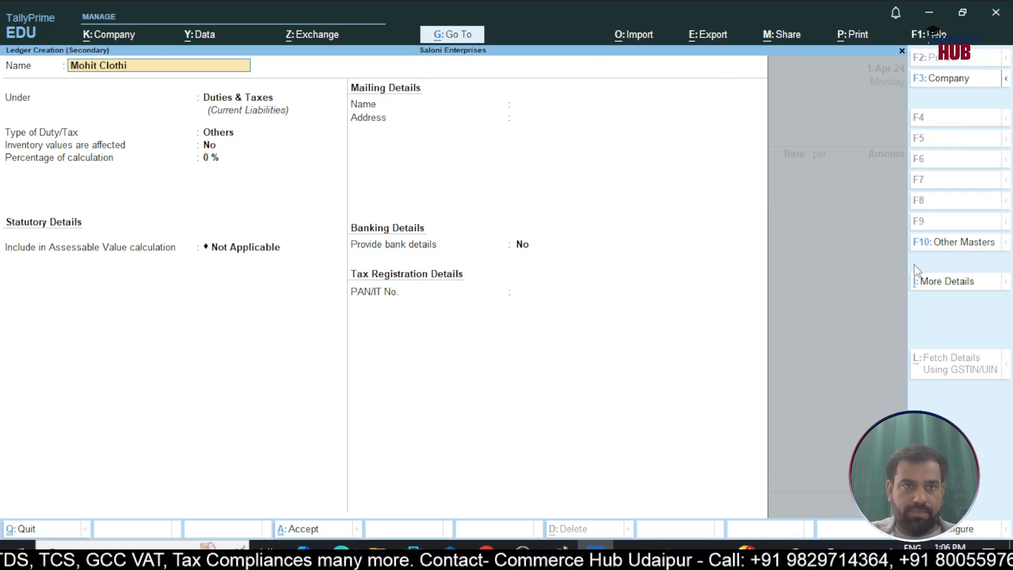
pyautogui.write('ngs')
pyautogui.press('Return')
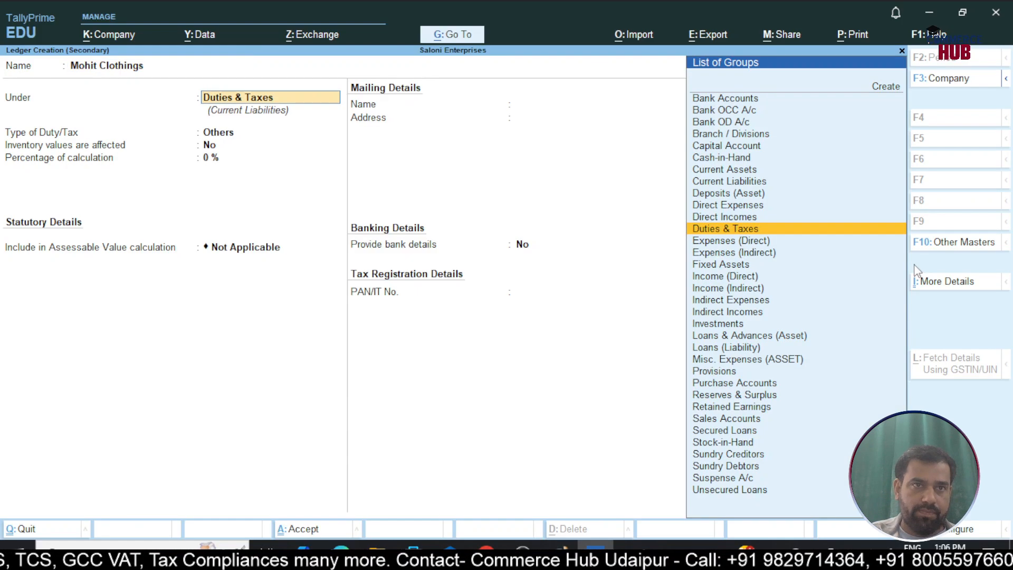
pyautogui.write('Sun')
pyautogui.press('Down')
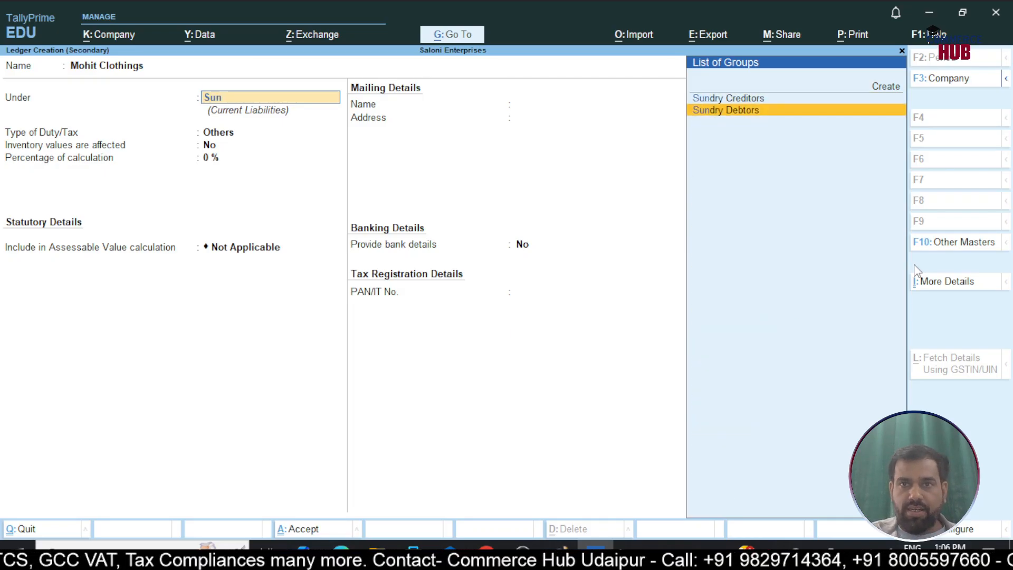
pyautogui.press('Return')
# Set the Mohit Clothings registration type to Unregistered/Consumer, leave the address, PAN and GSTIN blank, and save the ledger
pyautogui.press('Return')
pyautogui.press('Return')
pyautogui.press('Return')
pyautogui.press('Return')
pyautogui.press('Return')
pyautogui.press('Return')
pyautogui.press('Return')
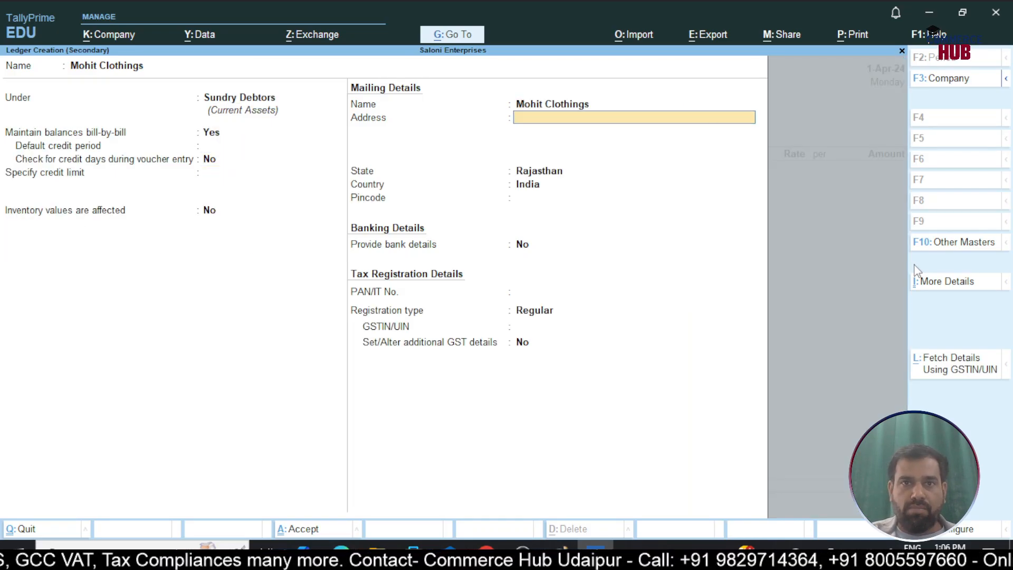
pyautogui.press('Return')
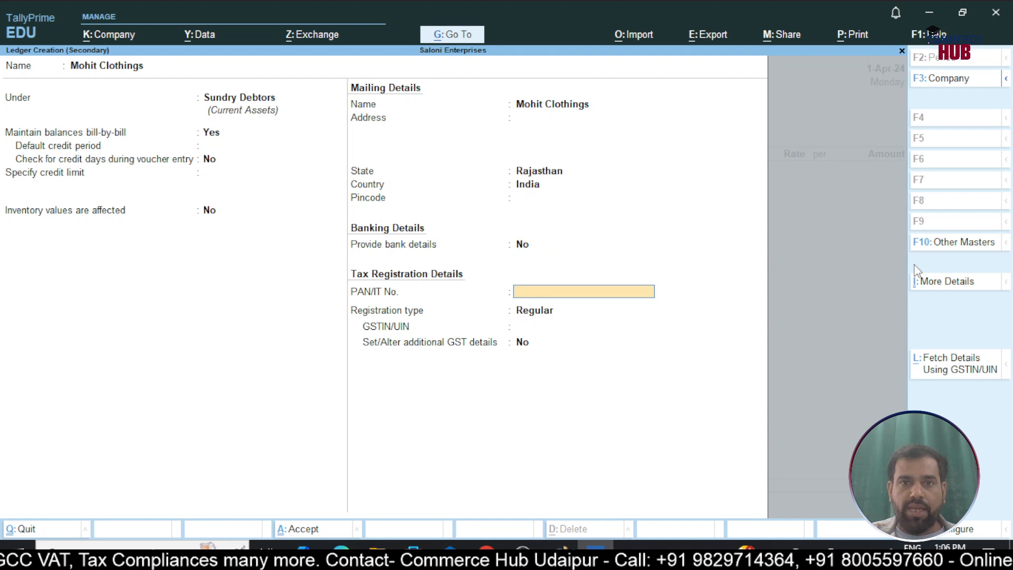
pyautogui.press('Return')
pyautogui.write('Un')
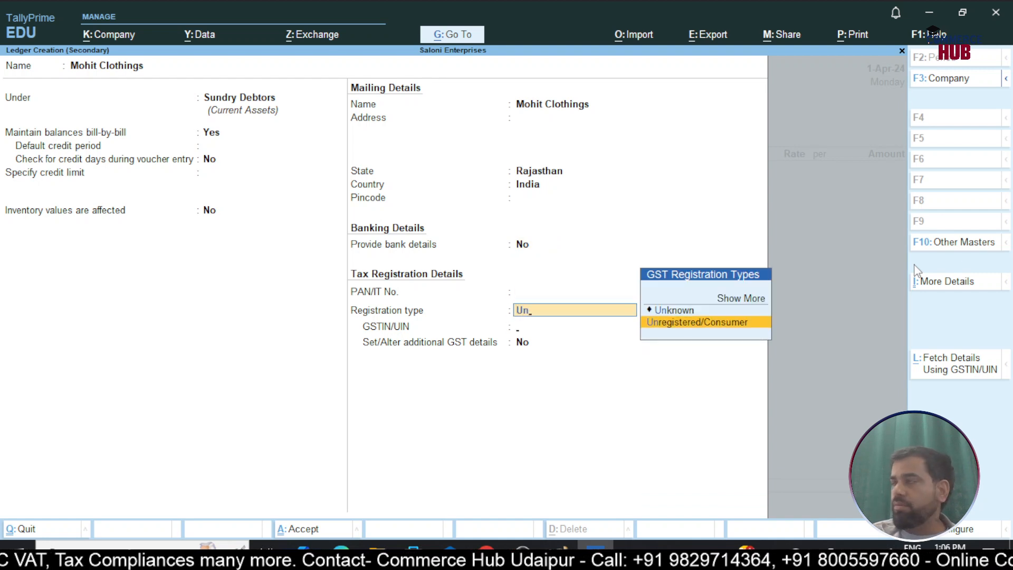
pyautogui.press('Return')
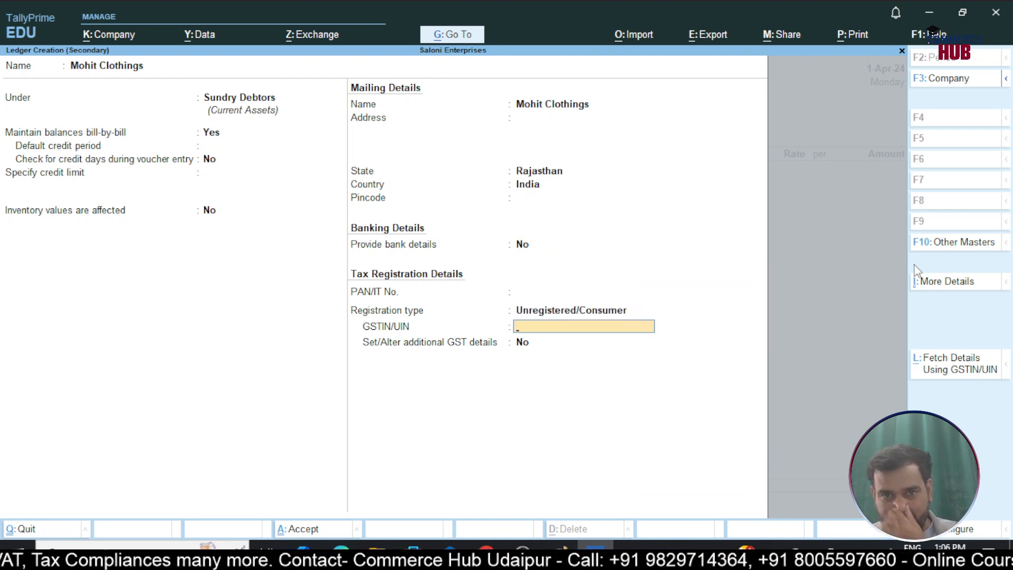
pyautogui.press('Return')
# Leave the dispatch and order details blank and accept the Mohit Clothings party details with Rajasthan as place of supply
pyautogui.press('Return')
pyautogui.press('Return')
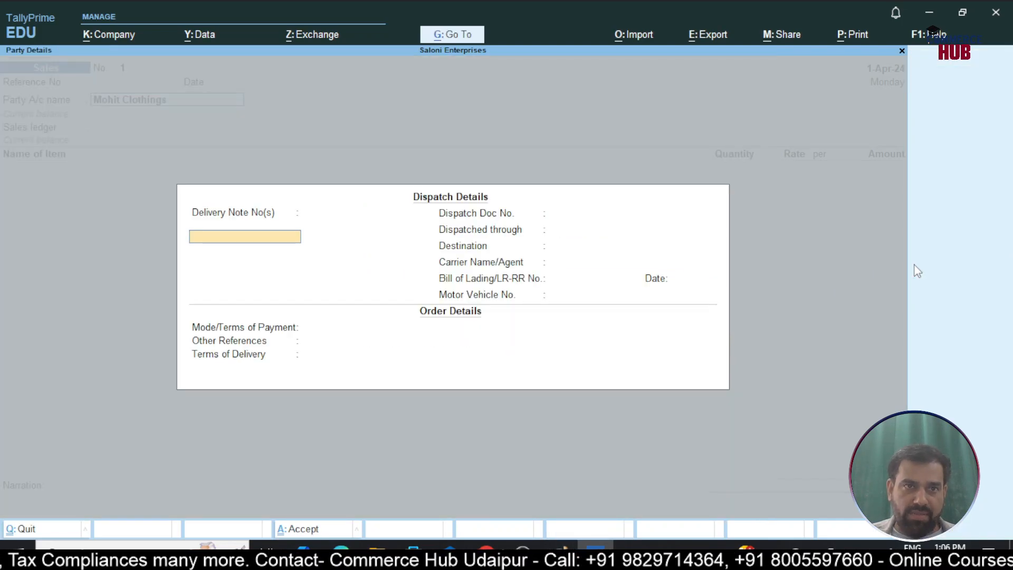
pyautogui.press('Return')
pyautogui.press('Return')
pyautogui.press('Return')
pyautogui.press('Return')
pyautogui.press('Return')
pyautogui.press('Return')
pyautogui.press('Return')
pyautogui.press('Return')
pyautogui.press('Return')
pyautogui.press('Return')
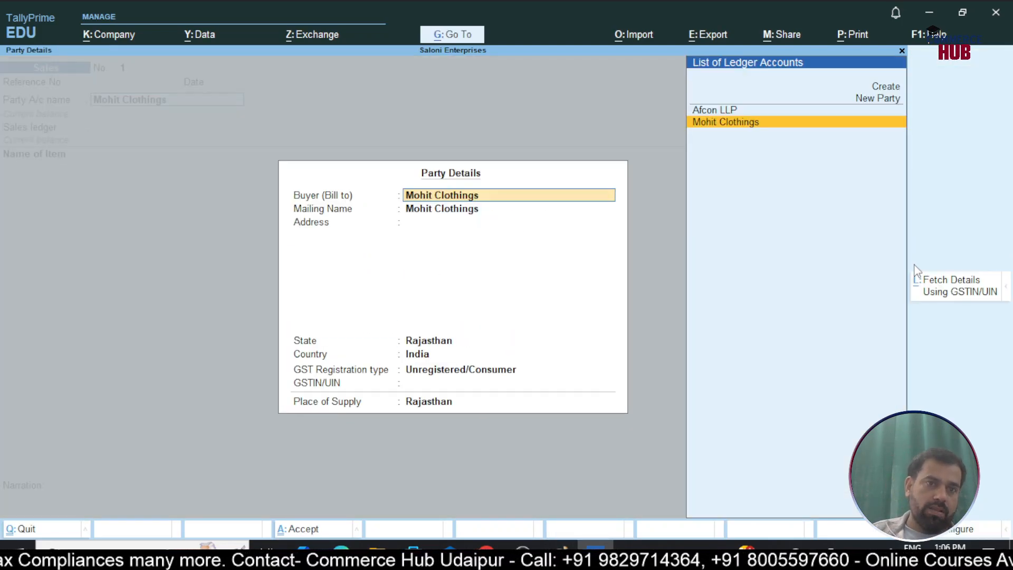
pyautogui.press('Return')
pyautogui.press('Return')
pyautogui.press('Return')
pyautogui.press('Return')
pyautogui.press('Return')
pyautogui.press('Return')
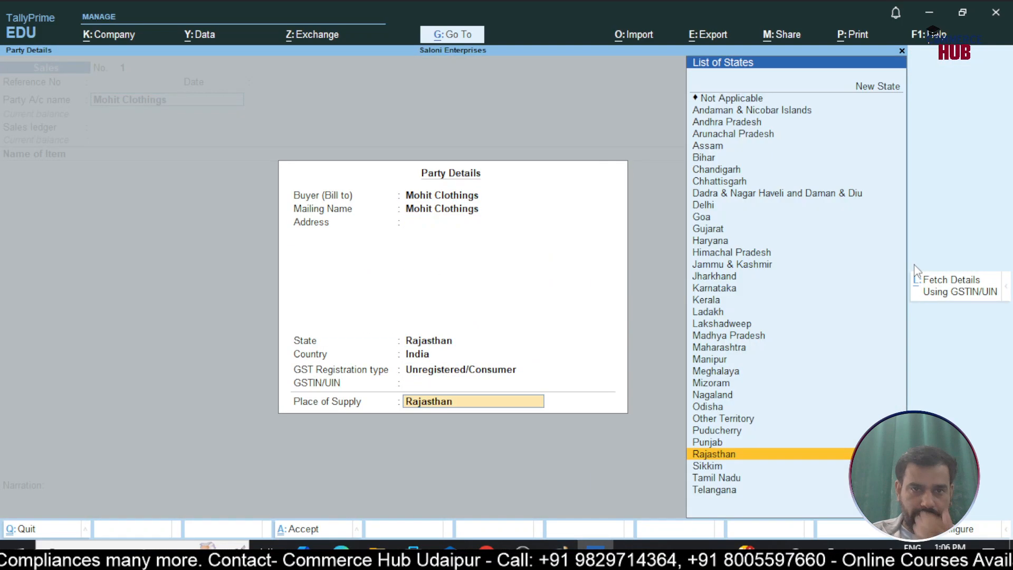
pyautogui.press('Return')
# Start a new ledger named Sales under Sales Accounts from the sales voucher, with inventory values affected and no ledger type
pyautogui.press('Return')
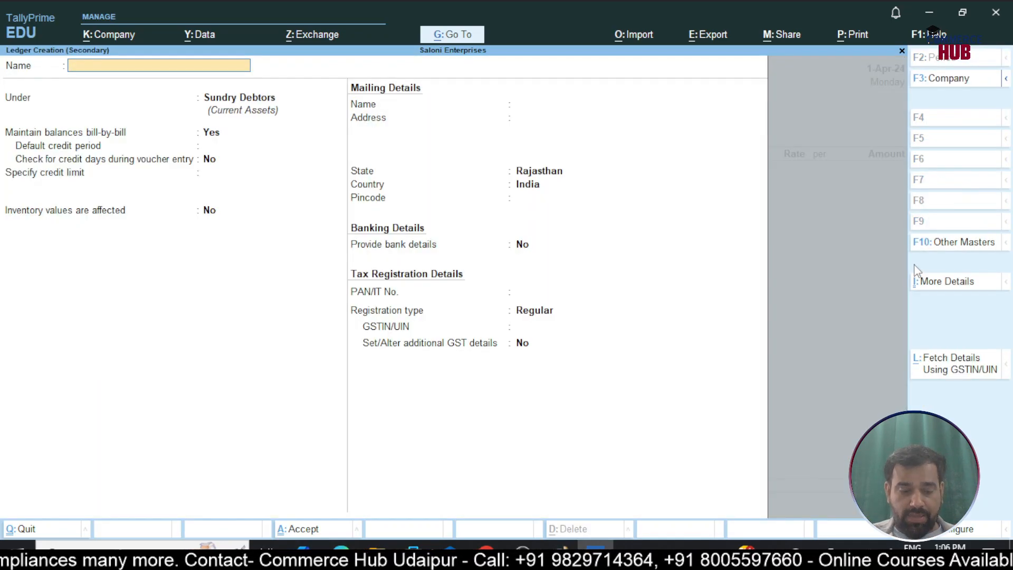
pyautogui.write('Sales')
pyautogui.press('Return')
pyautogui.write('Sales')
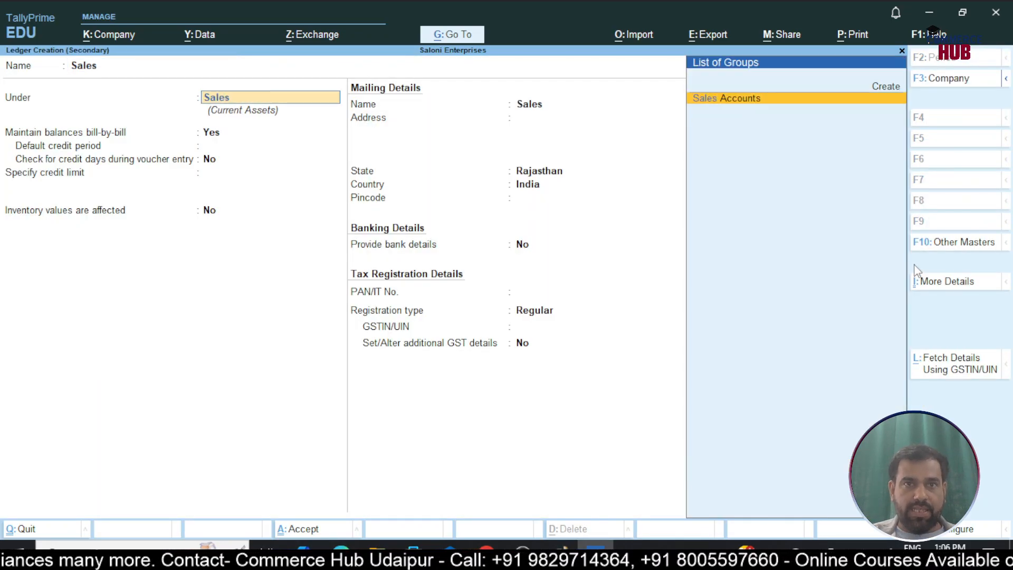
pyautogui.press('Return')
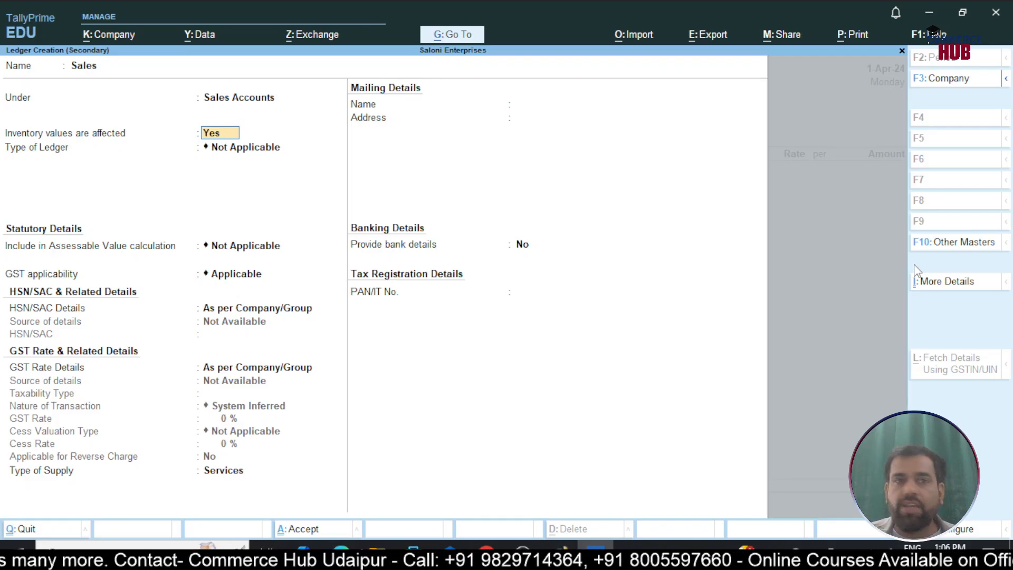
pyautogui.press('Return')
# Keep GST applicable with HSN and rate details as per company/group, set the type of supply to Goods, and save the Sales ledger
pyautogui.press('Return')
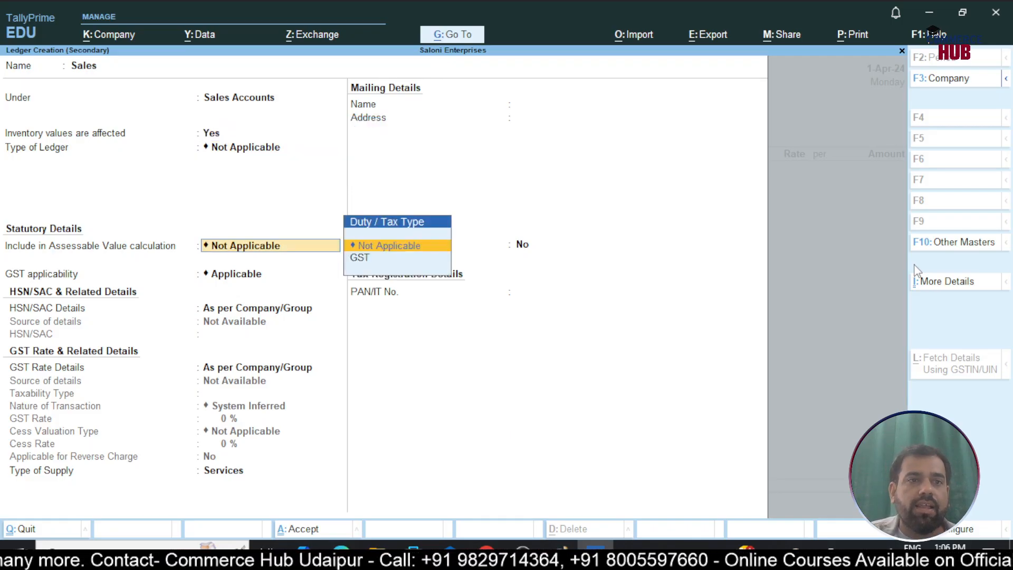
pyautogui.press('Return')
pyautogui.press('Return')
pyautogui.press('Return')
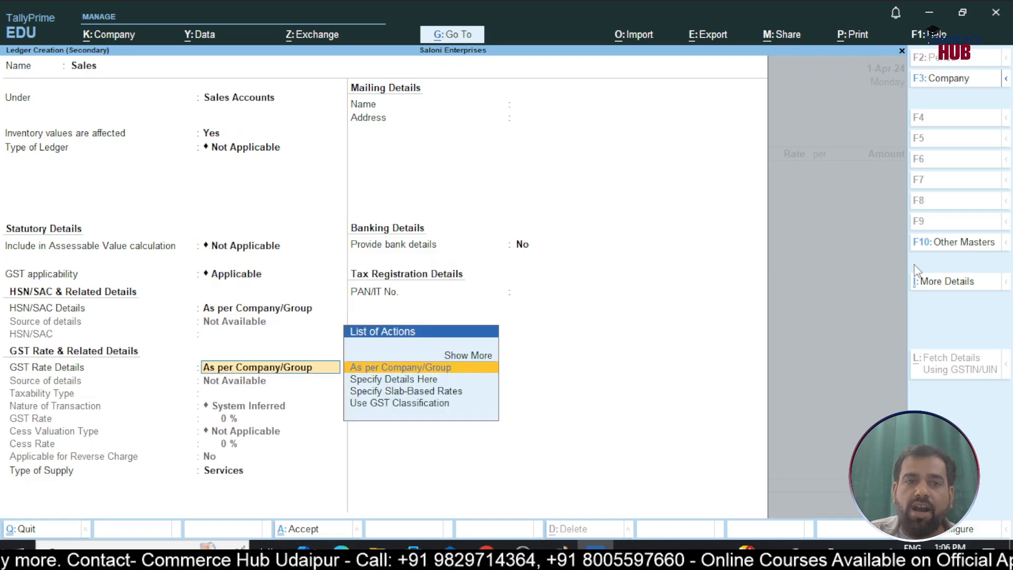
pyautogui.press('Return')
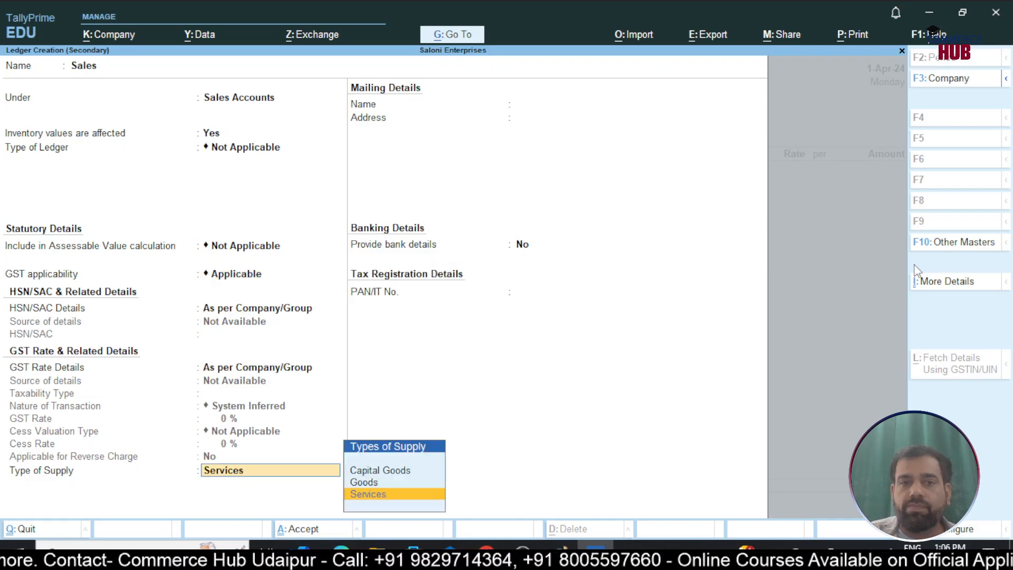
pyautogui.press('Up')
pyautogui.press('Return')
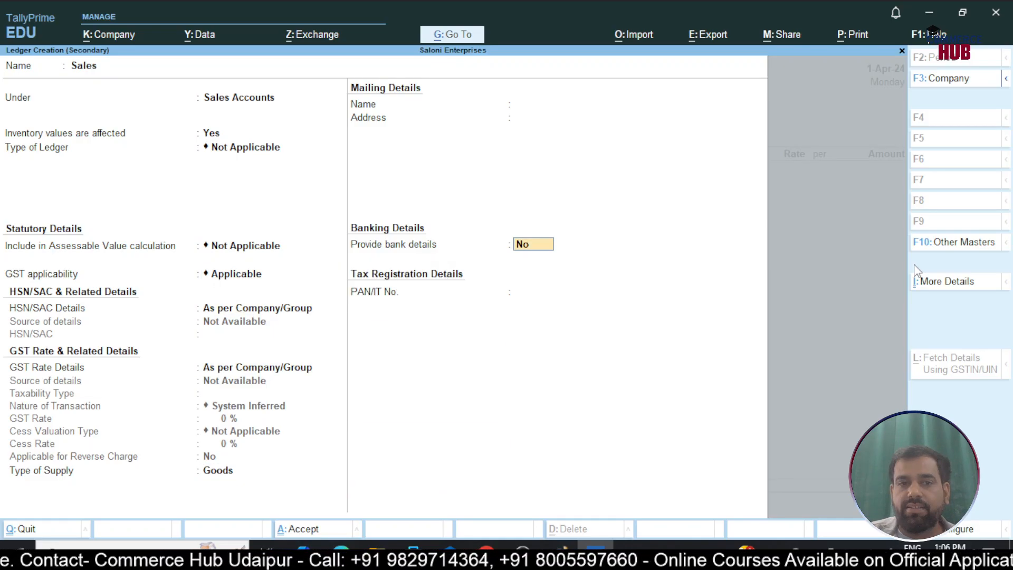
pyautogui.press('Return')
pyautogui.press('Return')
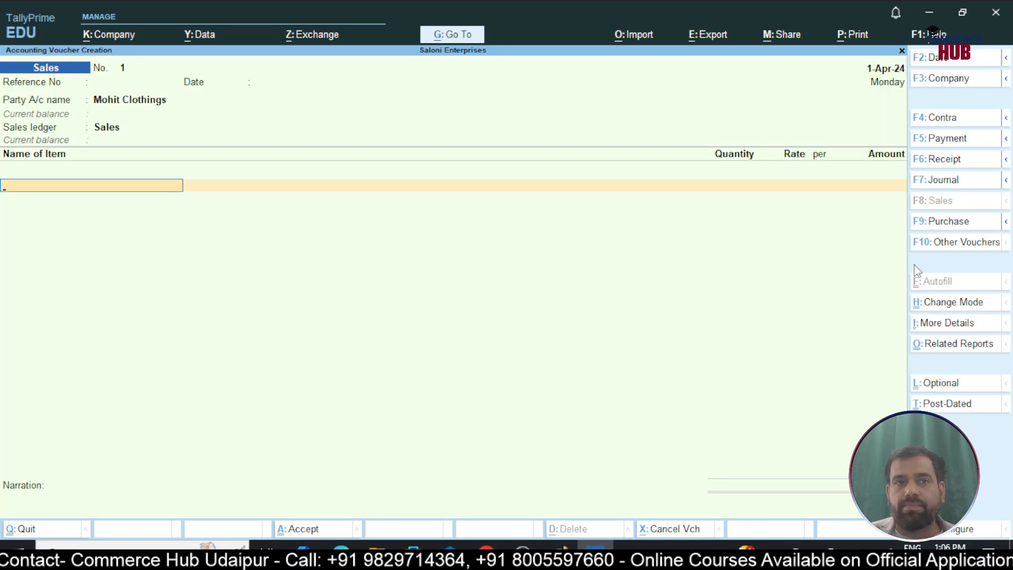
# Add Half Printed Shirt - XL to the sales voucher with a quantity of 180 Nos at a rate of 600
pyautogui.write('L')
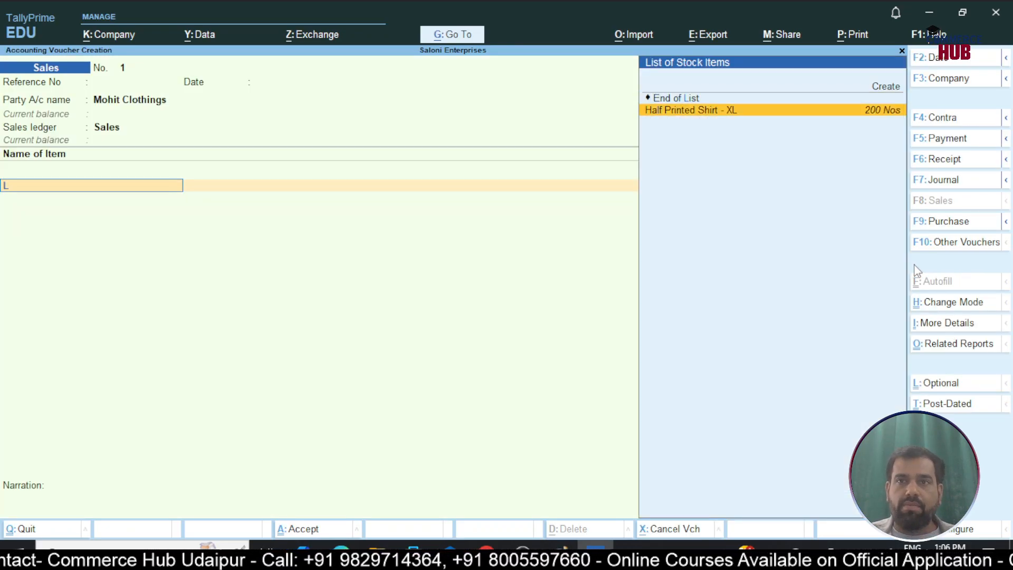
pyautogui.press('Return')
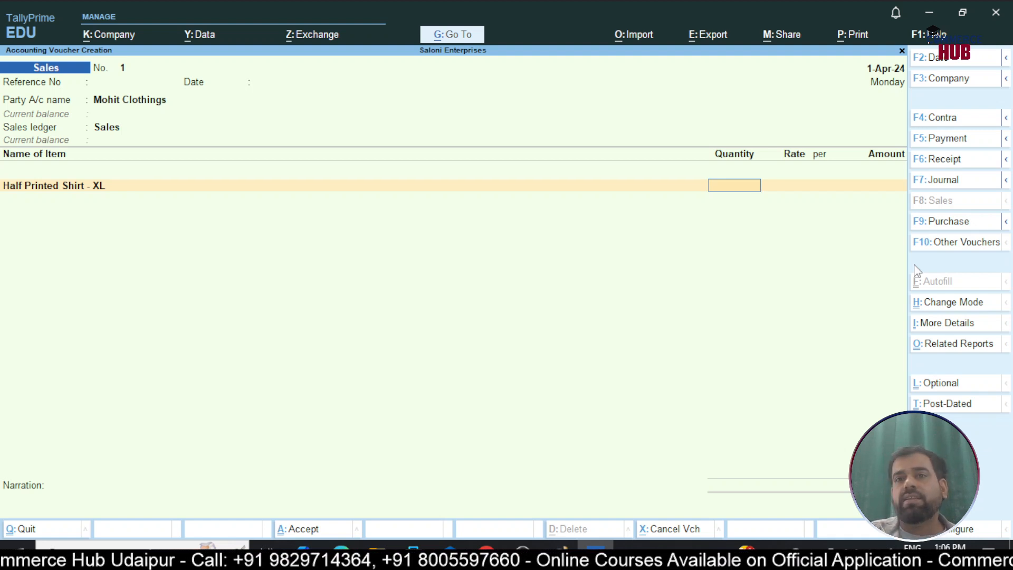
pyautogui.write('180')
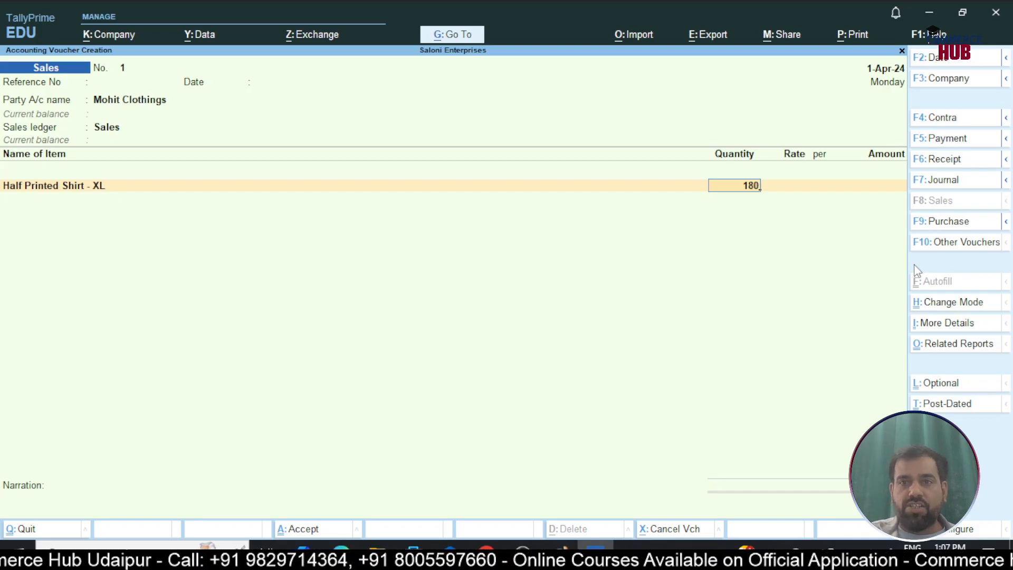
pyautogui.press('Return')
pyautogui.write('600')
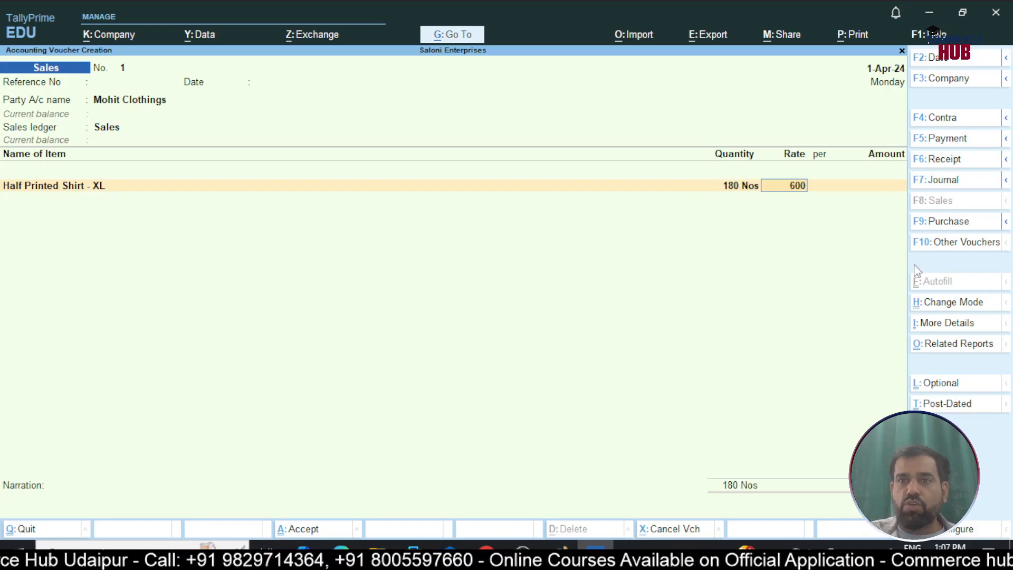
pyautogui.press('Return')
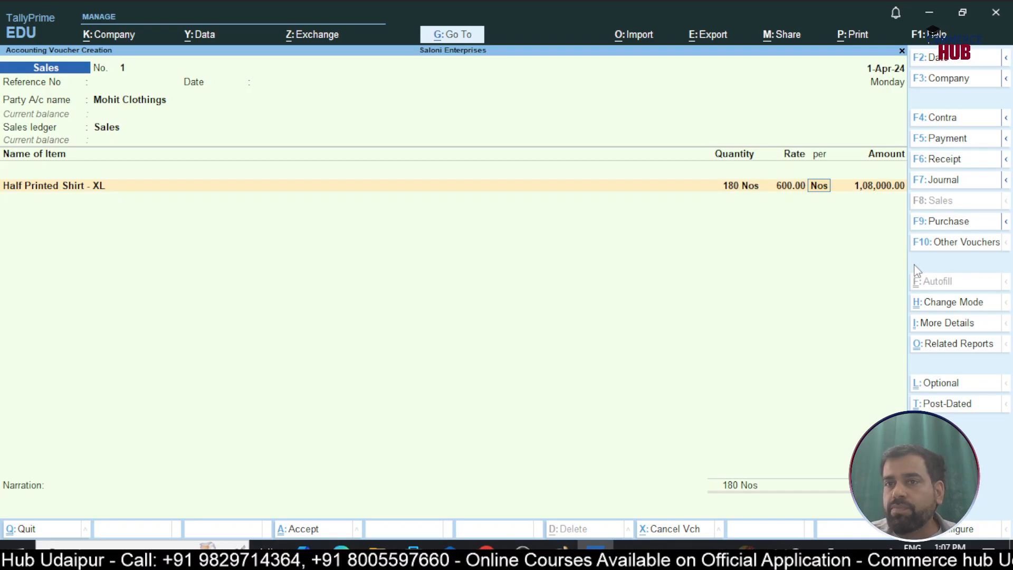
pyautogui.press('Return')
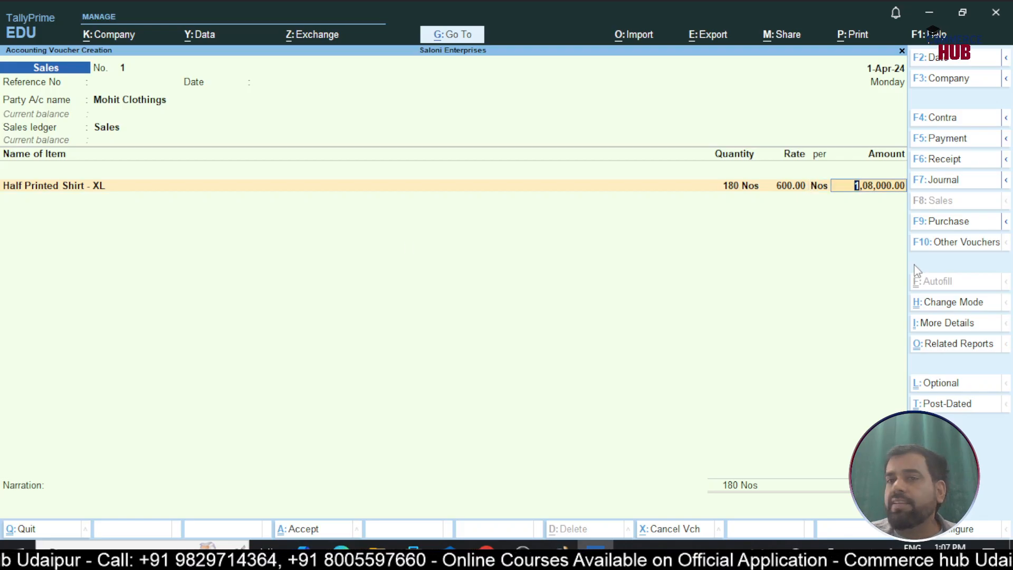
pyautogui.press('Return')
pyautogui.press('Return')
pyautogui.press('Return')
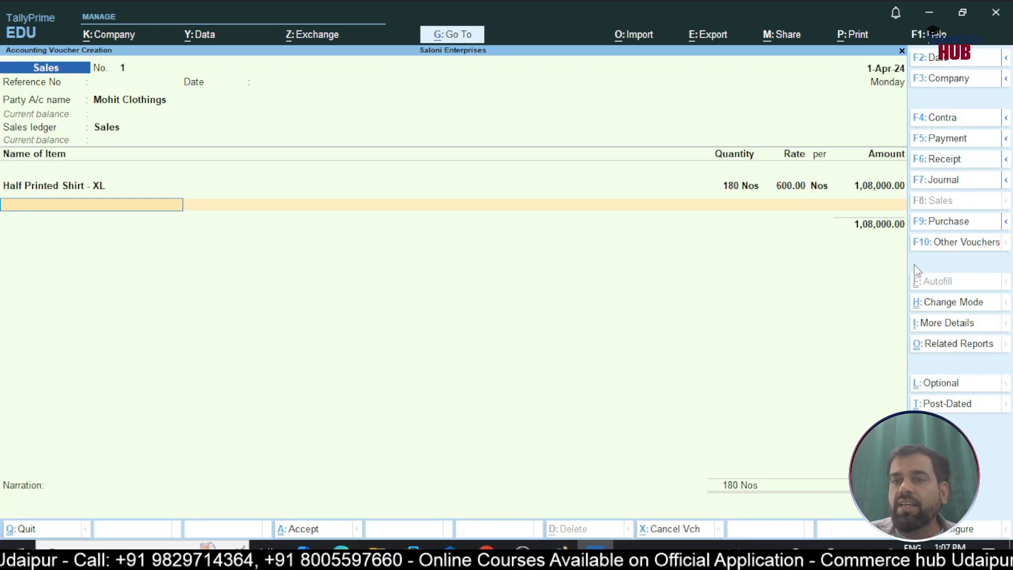
# End the item list without tax ledgers, accept the bill as New Ref 1, save the sales voucher and leave voucher entry
pyautogui.press('Return')
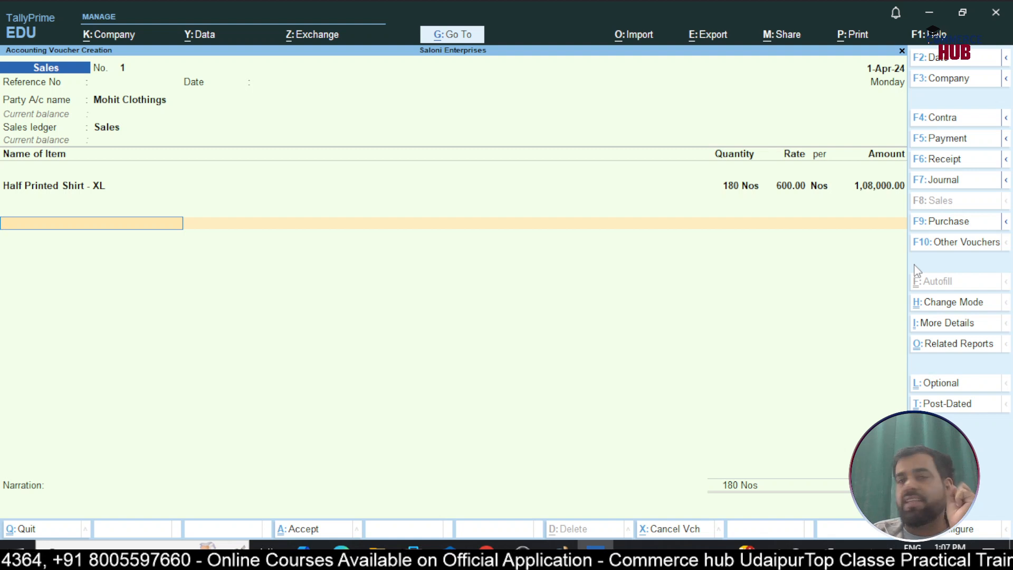
pyautogui.press('Return')
pyautogui.press('Return')
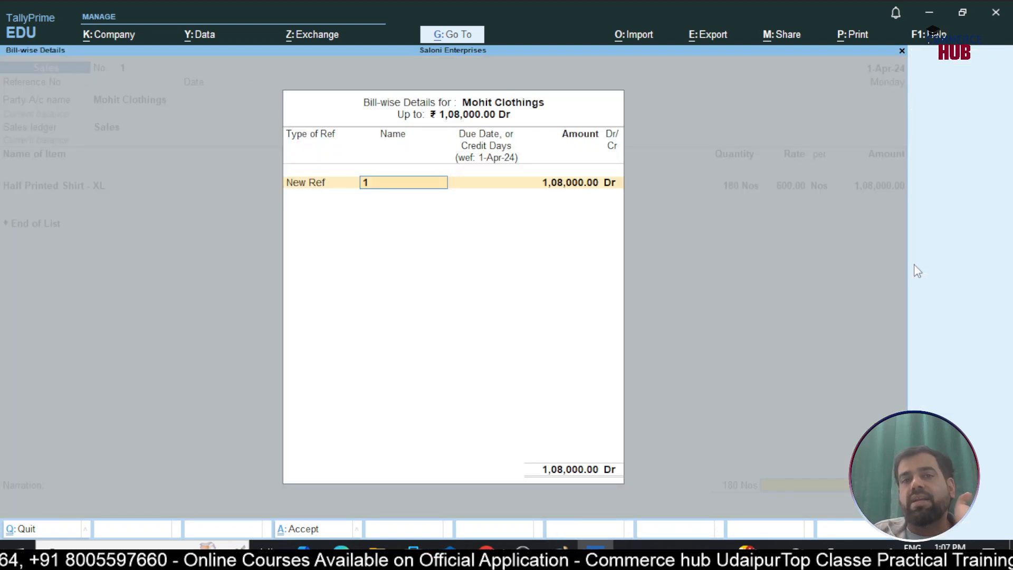
pyautogui.press('Return')
pyautogui.press('Return')
pyautogui.press('Return')
pyautogui.press('Return')
pyautogui.press('Return')
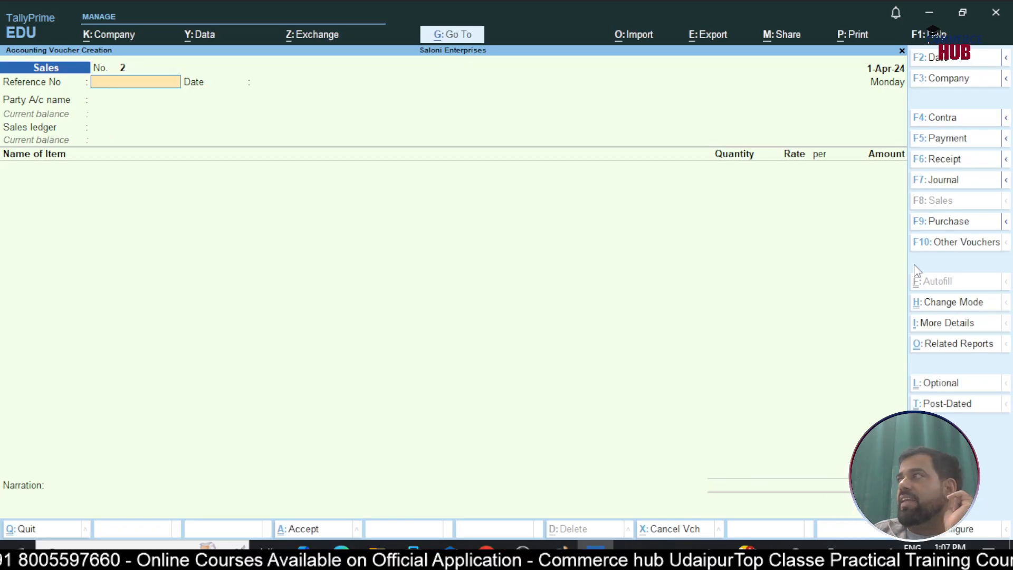
pyautogui.press('Escape')
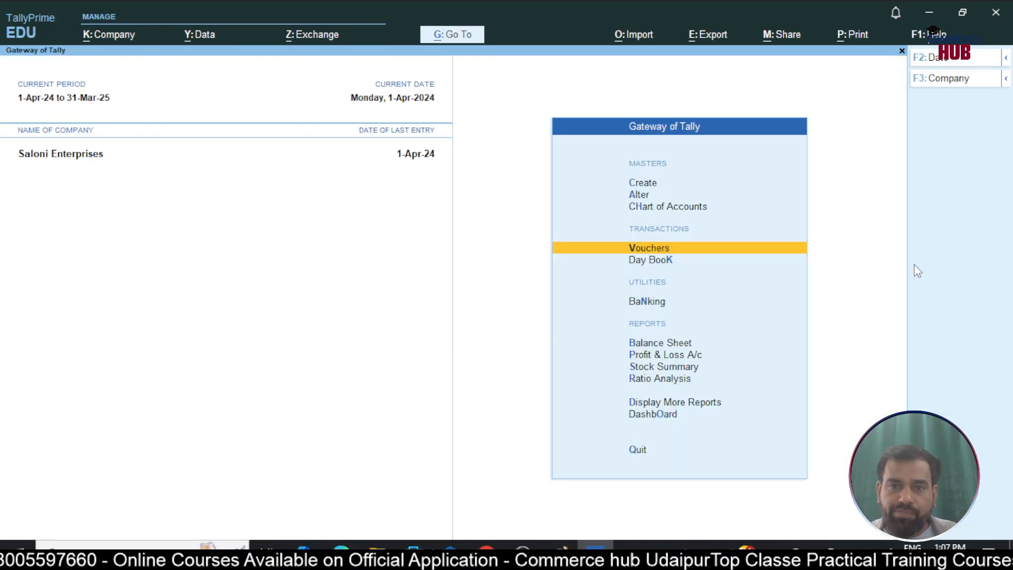
# Open the GSTR-4 report and review the inward supplies from registered suppliers and the tax on outward supplies
pyautogui.press('d')
pyautogui.press('o')
pyautogui.press('g')
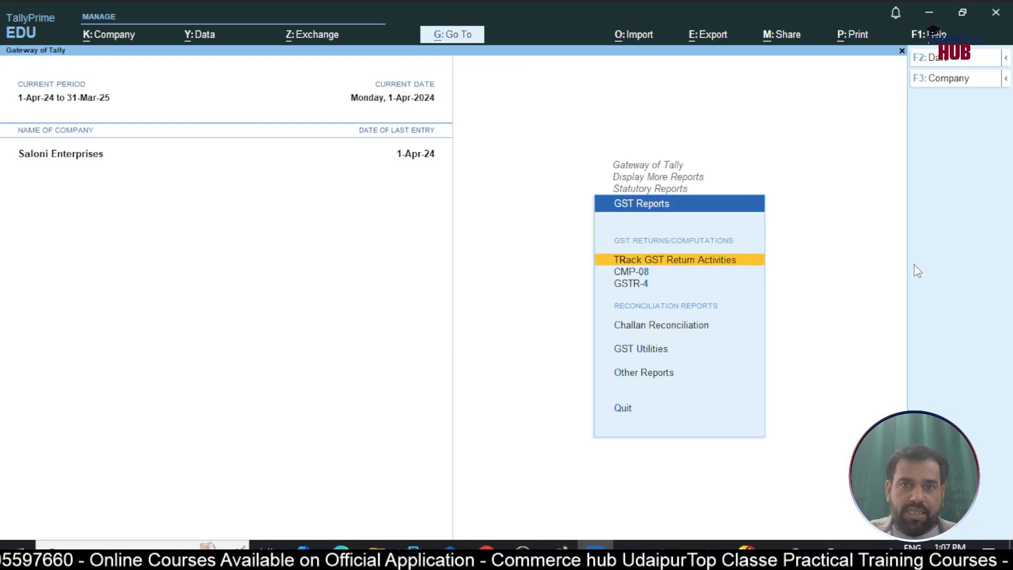
pyautogui.press('Down')
pyautogui.press('Down')
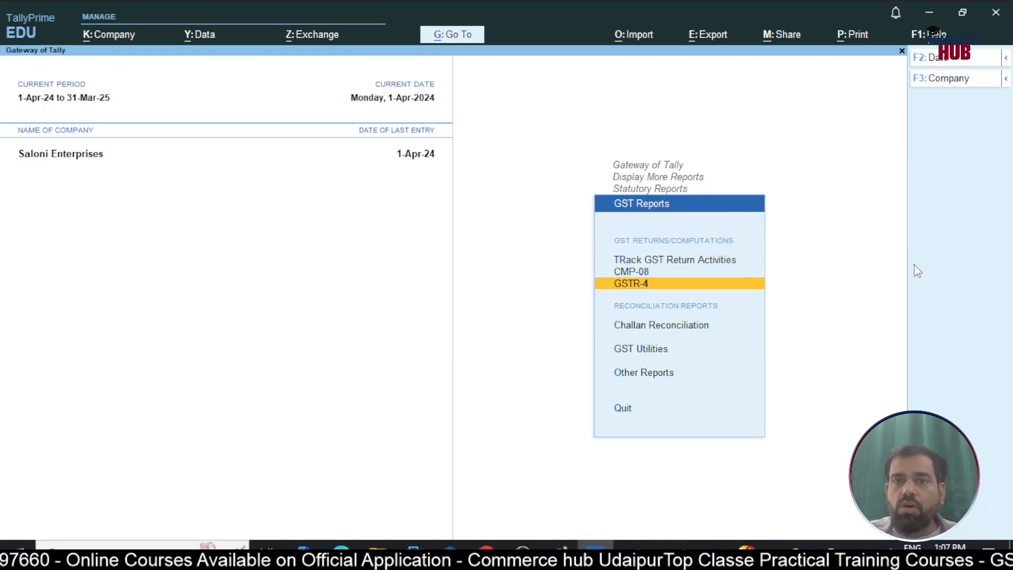
pyautogui.press('Return')
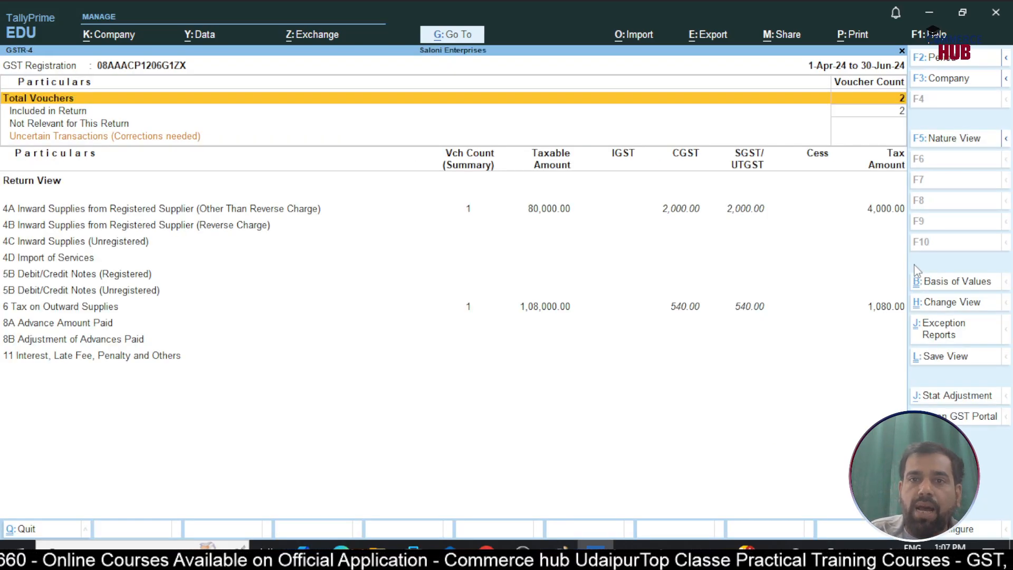
pyautogui.press('Down')
pyautogui.press('Down')
pyautogui.press('Down')
pyautogui.press('Down')
pyautogui.press('Up')
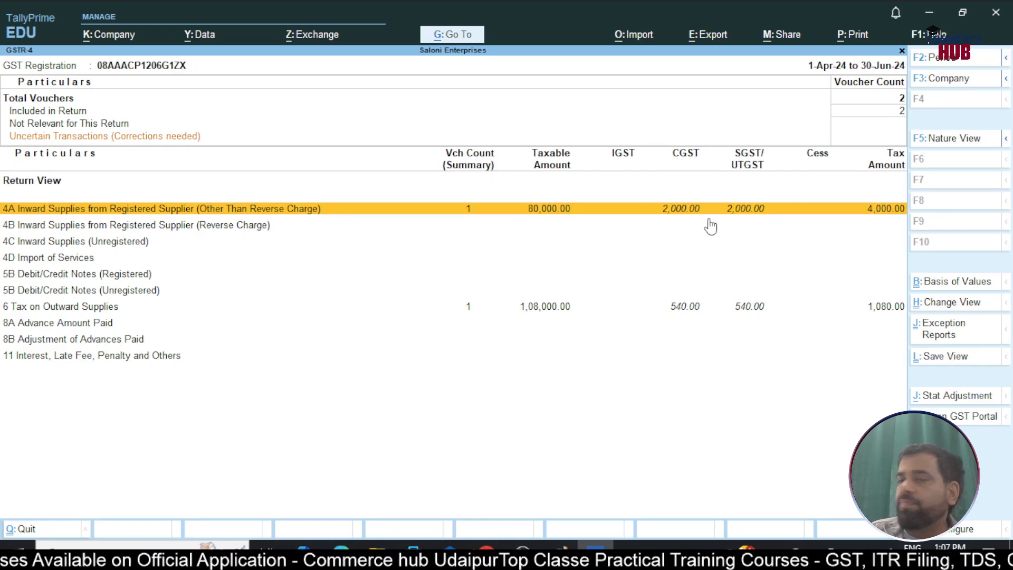
pyautogui.click(500, 309)
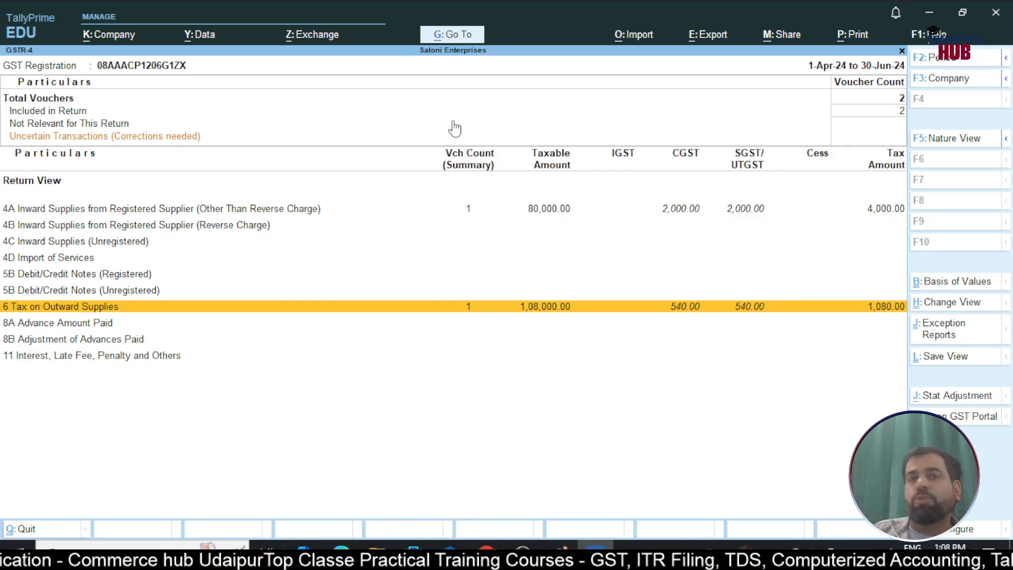
# Try to upload the April to June 2024 CMP-08 return to the GST portal, and close the GSTR-4 report
pyautogui.click(329, 34)
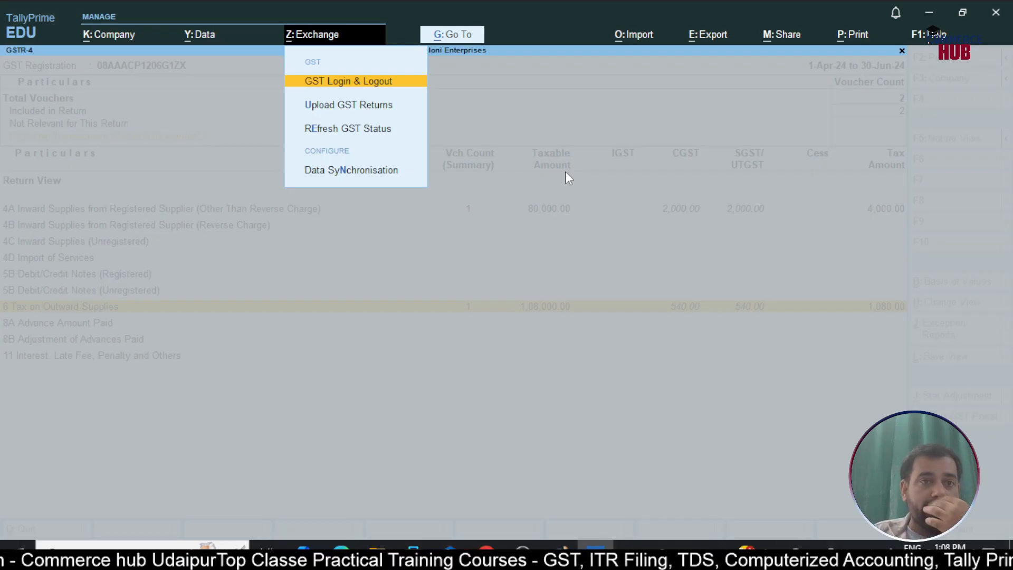
pyautogui.click(343, 106)
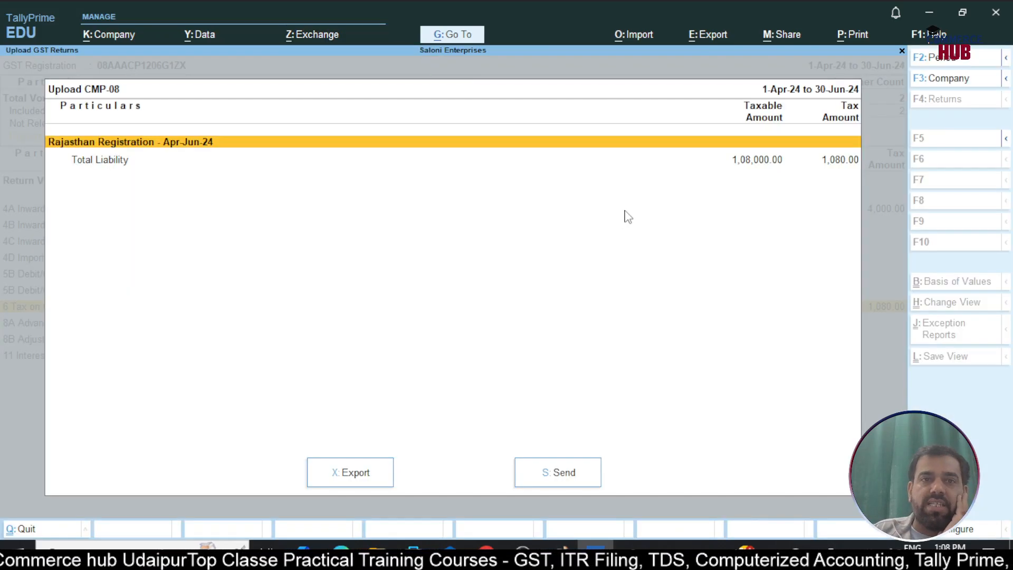
pyautogui.click(561, 477)
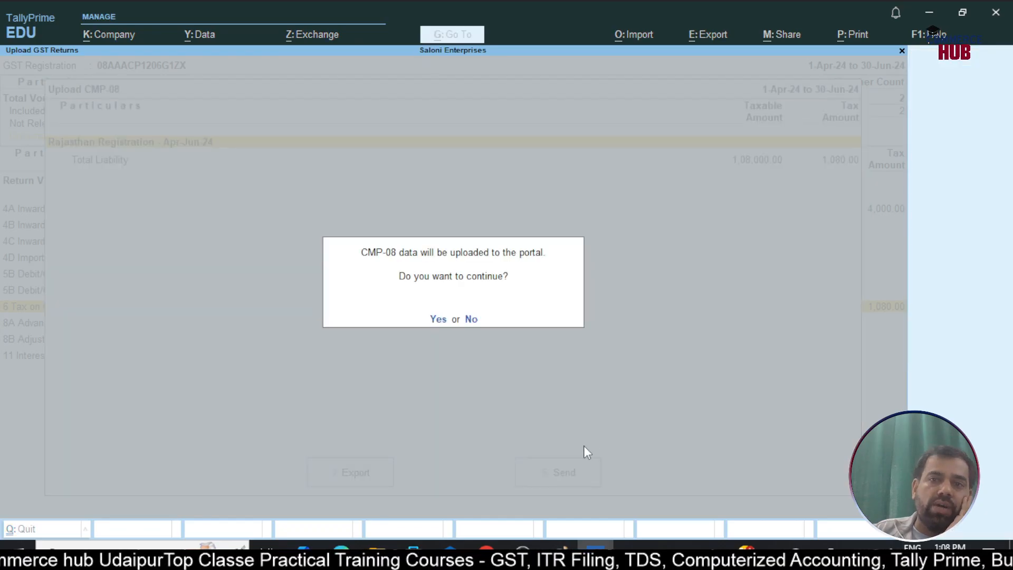
pyautogui.click(438, 320)
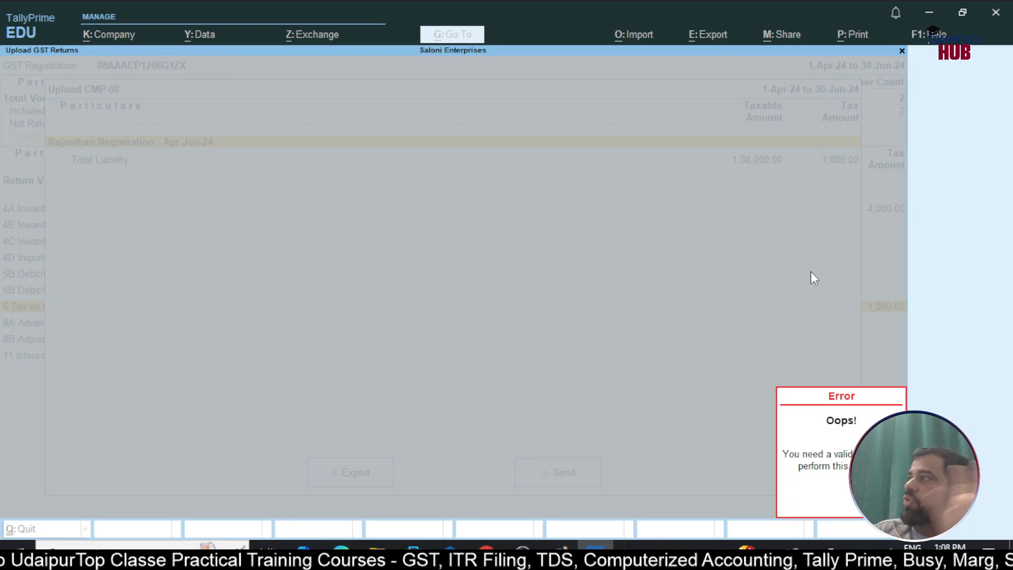
pyautogui.click(821, 467)
pyautogui.press('Escape')
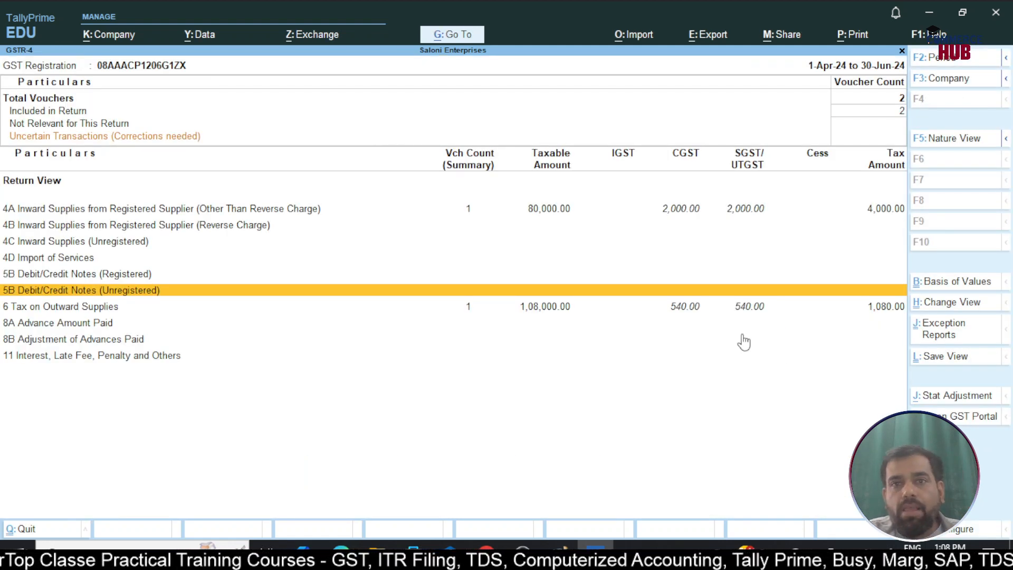
pyautogui.press('Escape')
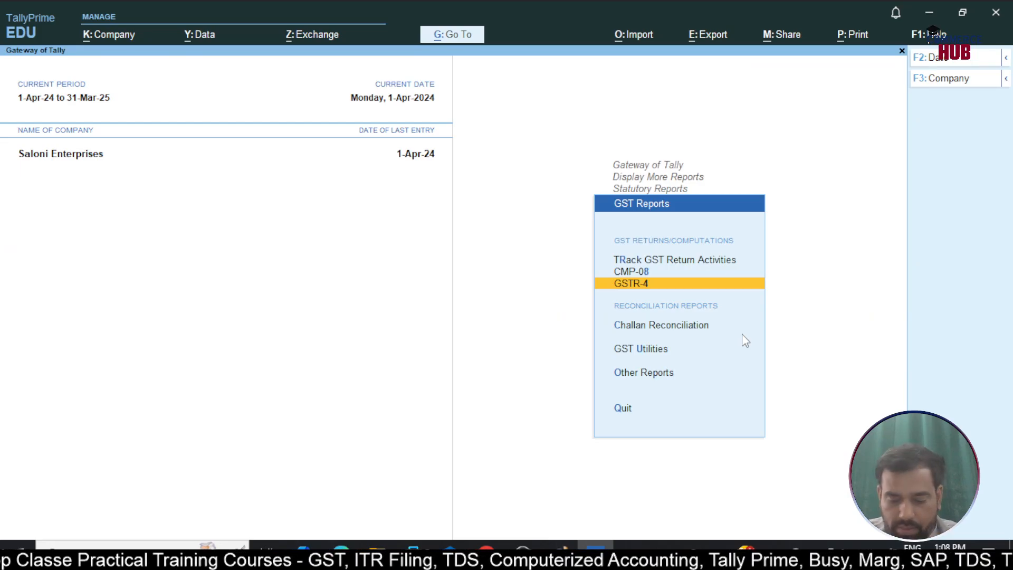
# Open the CMP-08 report to review outward supplies tax, and check its upload summary without sending it
pyautogui.press('Up')
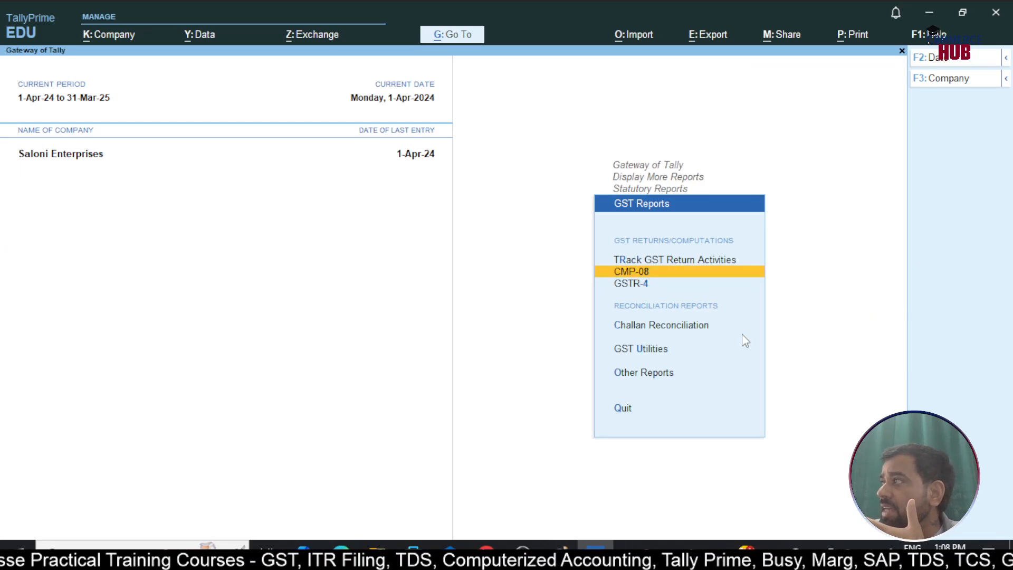
pyautogui.press('Return')
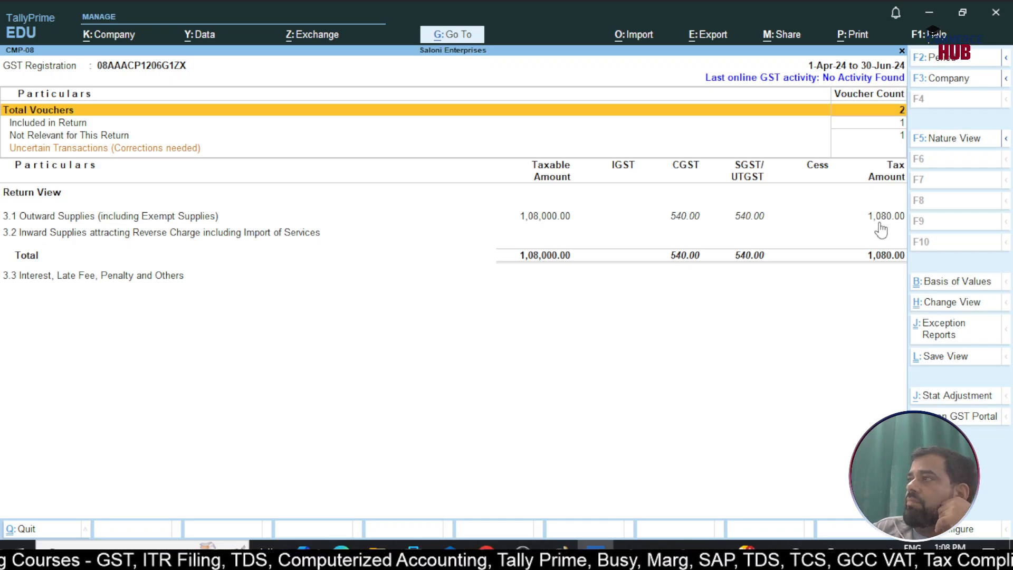
pyautogui.click(310, 36)
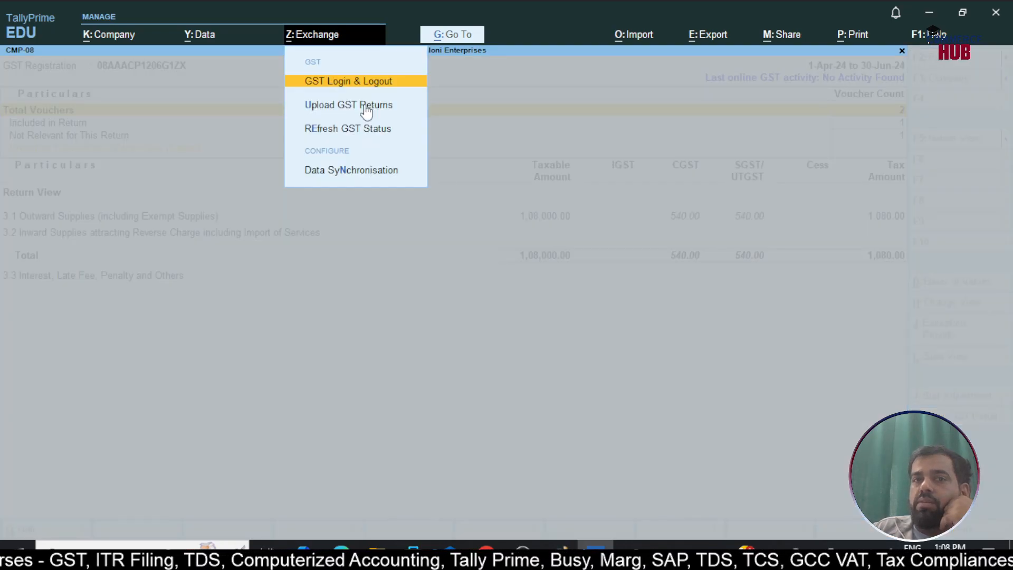
pyautogui.press('u')
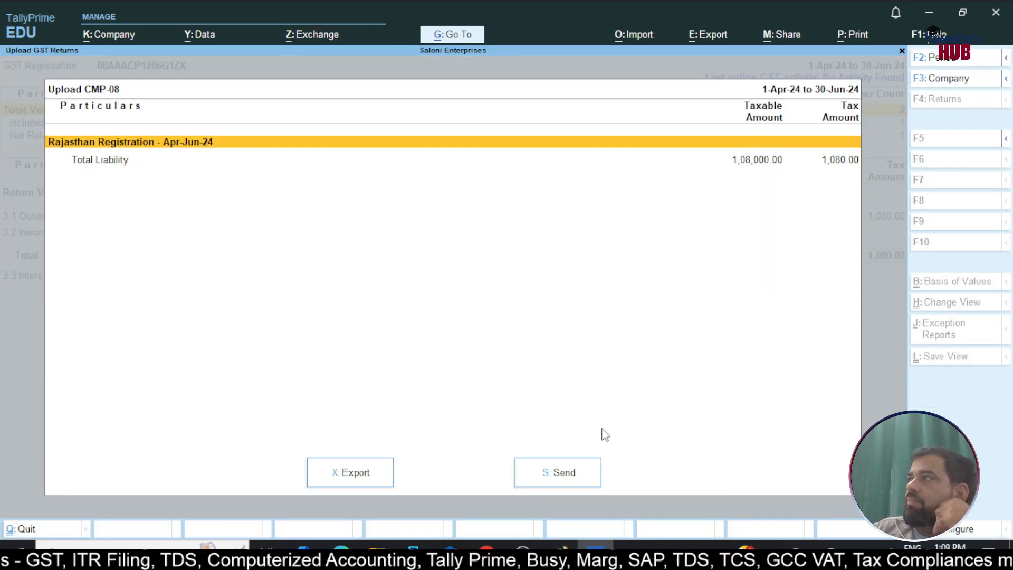
pyautogui.press('Escape')
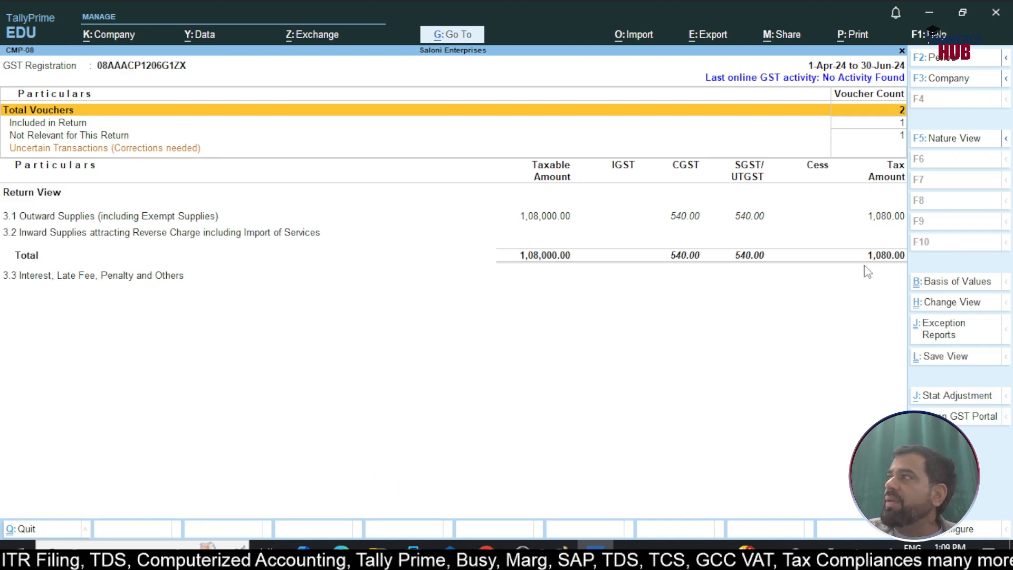
# Close the CMP-08 report, return to the Gateway of Tally and open the Balance Sheet
pyautogui.press('Escape')
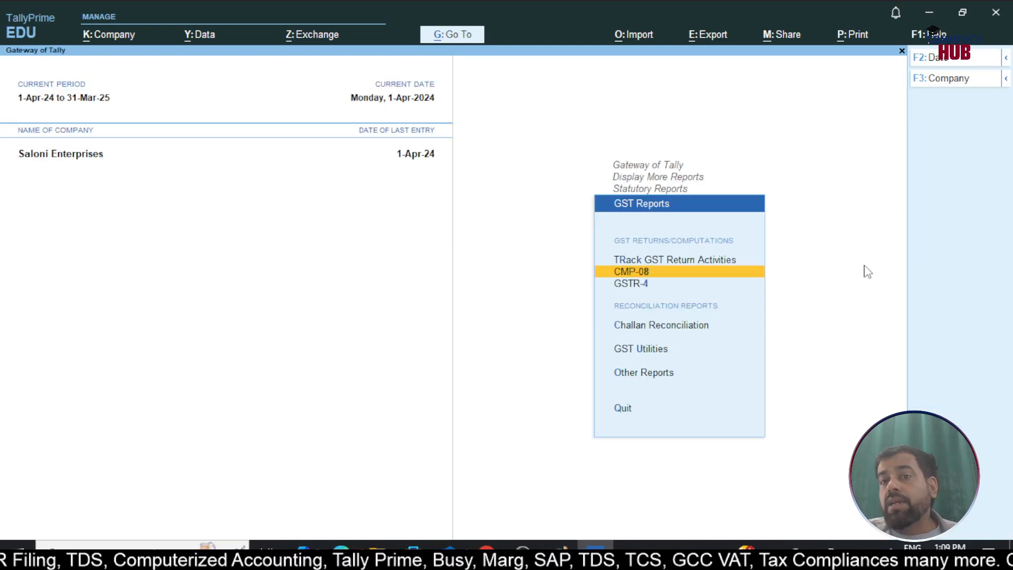
pyautogui.press('Escape')
pyautogui.press('Escape')
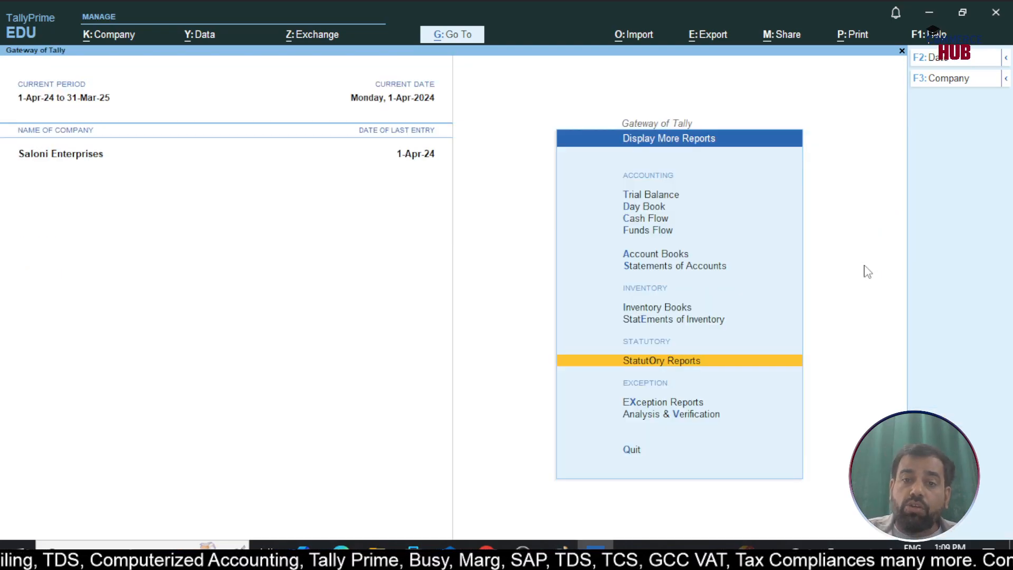
pyautogui.press('Up')
pyautogui.press('Up')
pyautogui.press('Up')
pyautogui.press('Up')
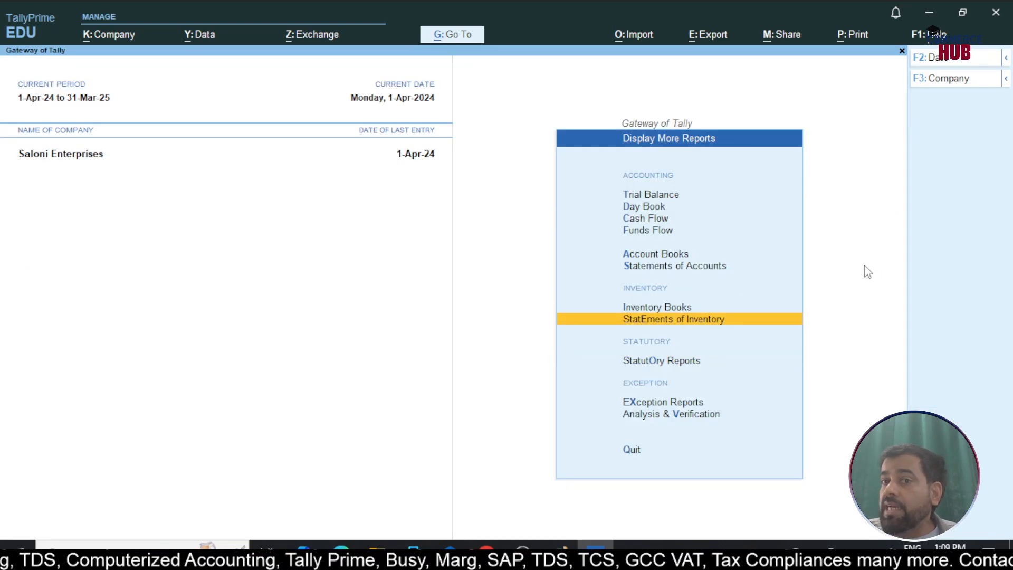
pyautogui.press('Escape')
pyautogui.press('Up')
pyautogui.press('Up')
pyautogui.press('Up')
pyautogui.press('Up')
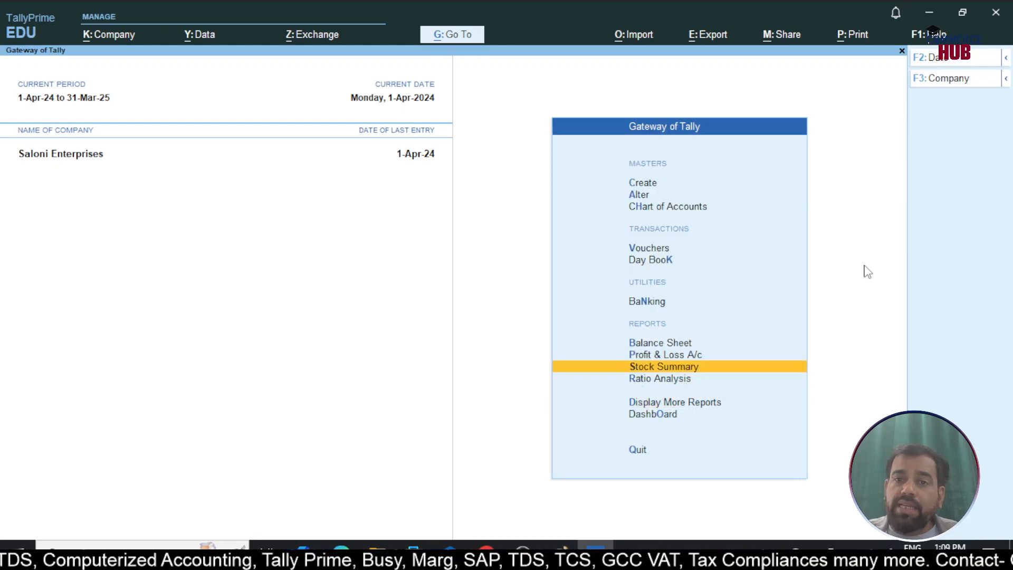
pyautogui.press('Return')
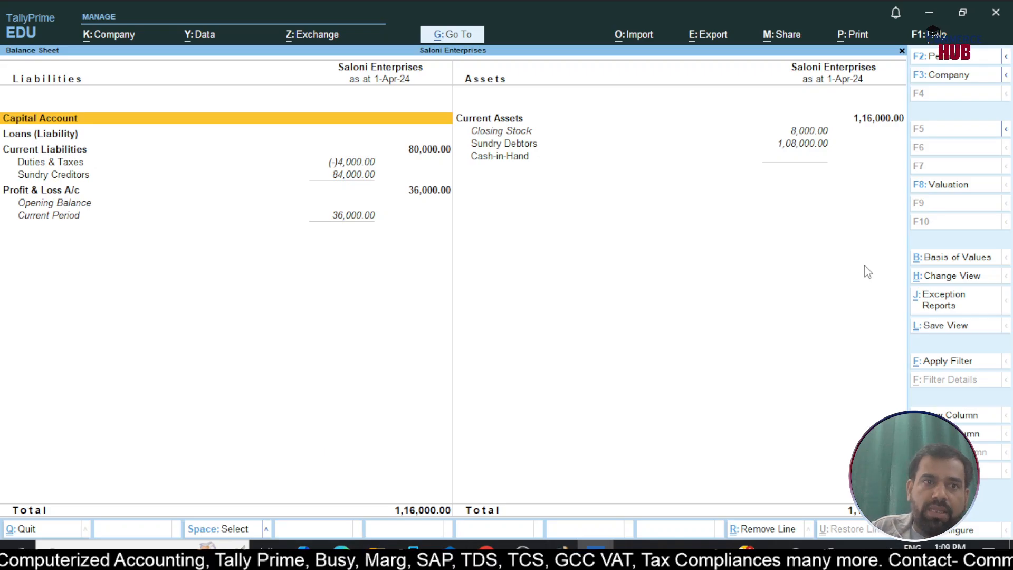
# Review the CGST and SGST balances in the Balance Sheet's Duties & Taxes group, and close the report
pyautogui.press('Down')
pyautogui.press('Down')
pyautogui.press('Down')
pyautogui.press('Return')
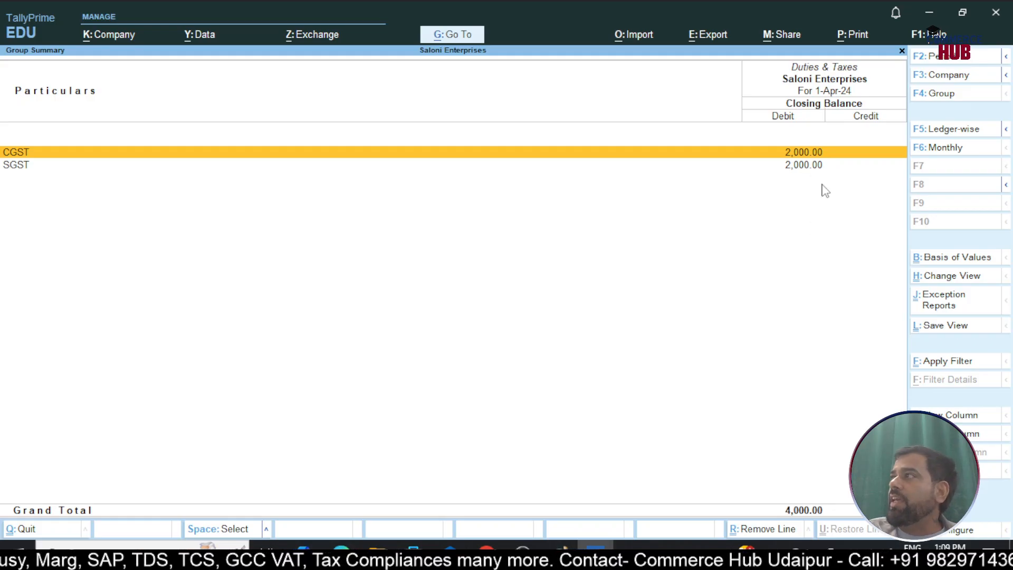
pyautogui.press('Escape')
pyautogui.press('Escape')
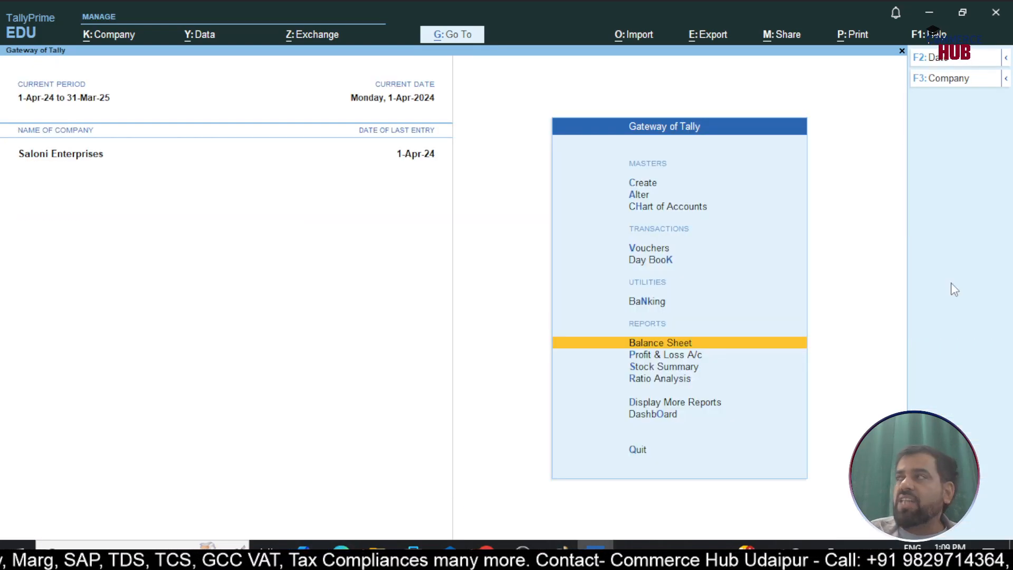
# Start a journal voucher without a reference number and begin creating a new ledger for its debit line
pyautogui.press('Up')
pyautogui.press('Up')
pyautogui.press('Up')
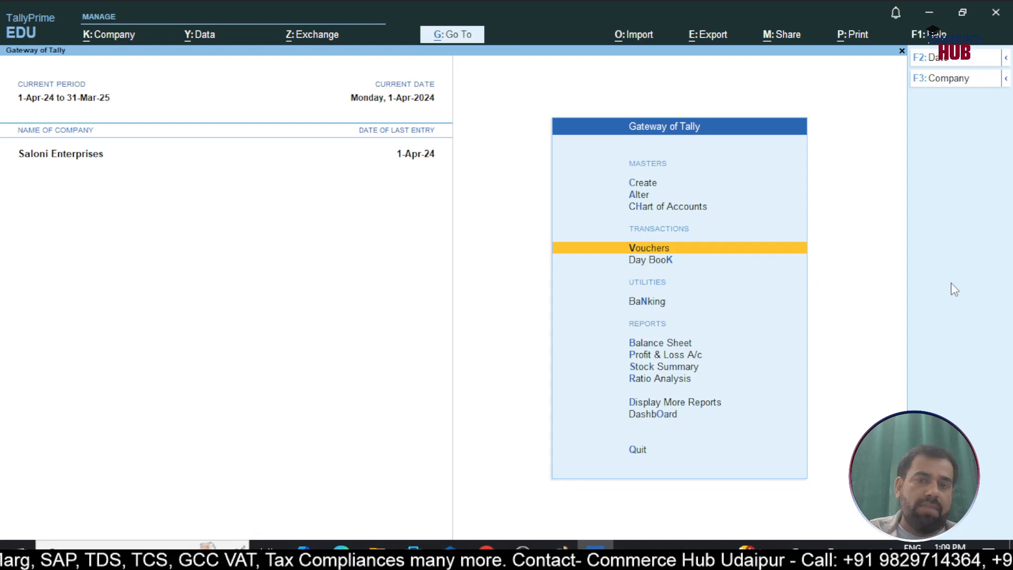
pyautogui.press('Return')
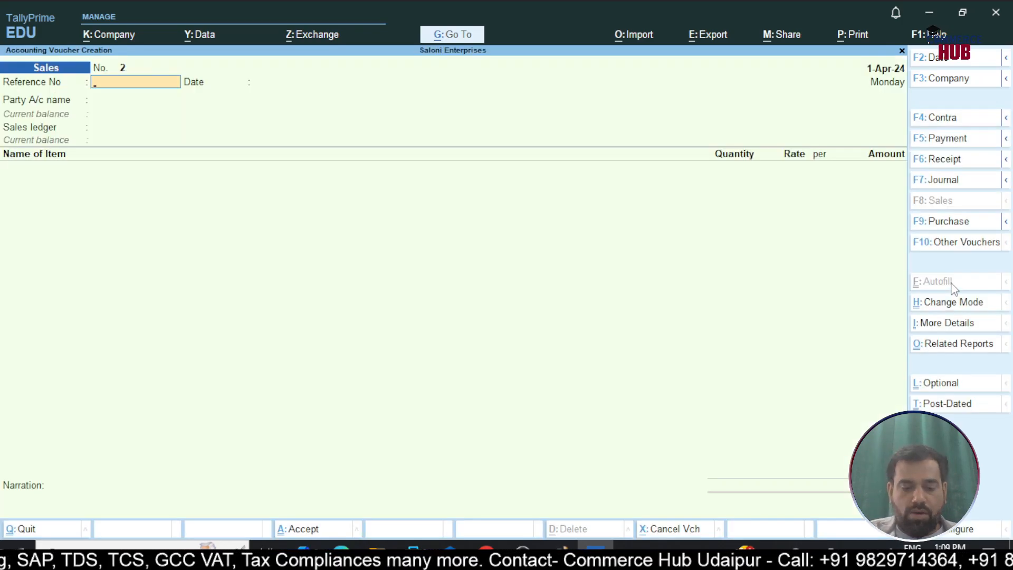
pyautogui.press('F7')
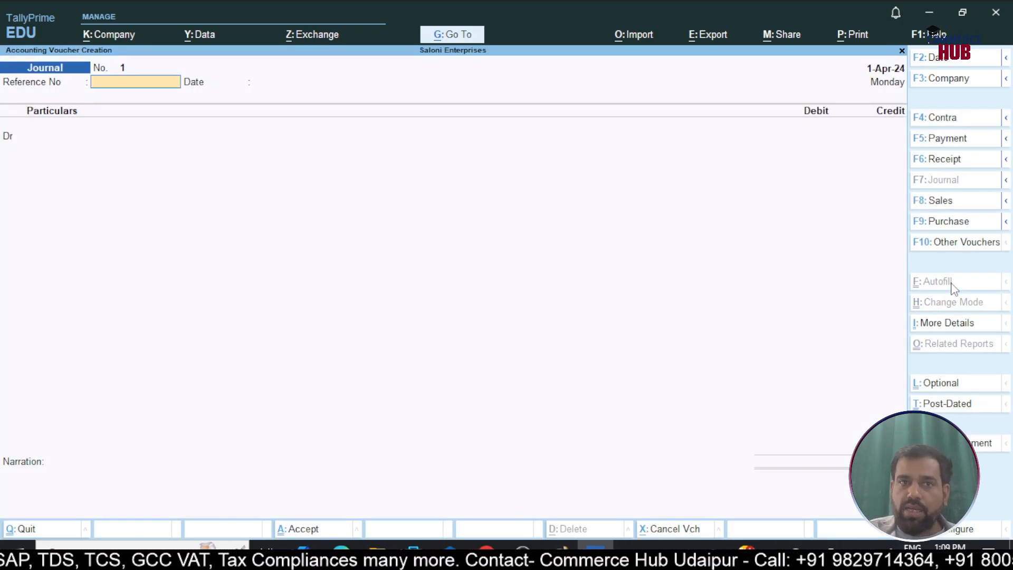
pyautogui.press('Return')
pyautogui.press('Return')
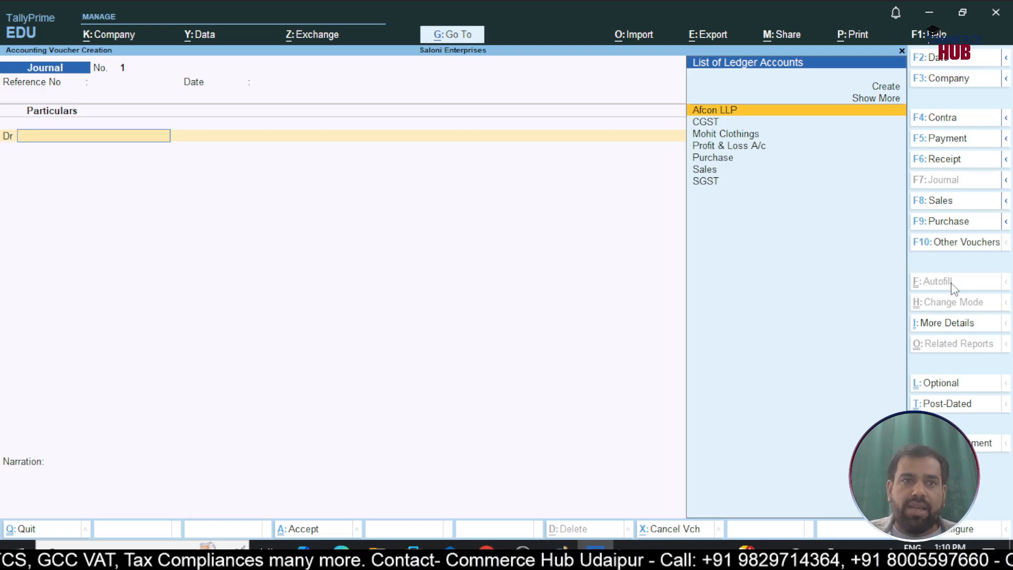
pyautogui.hotkey('alt', 'c')
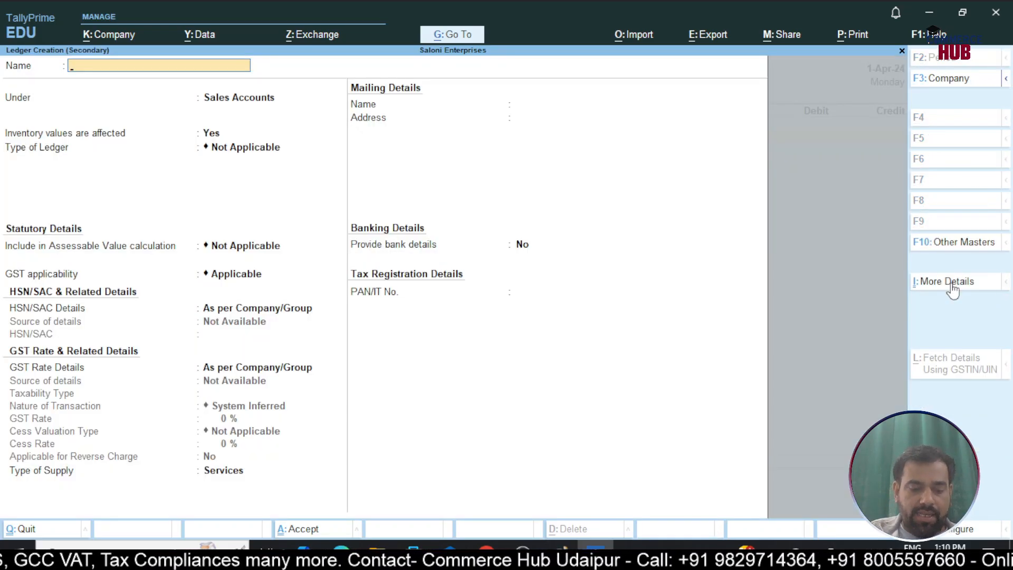
pyautogui.write('GST Paid')
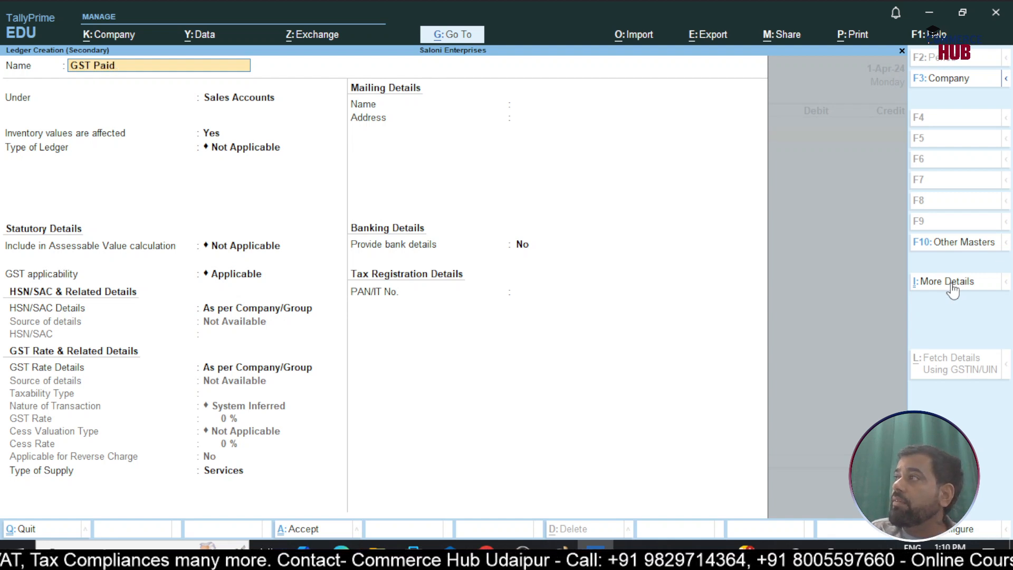
pyautogui.press('BackSpace')
pyautogui.press('BackSpace')
pyautogui.press('BackSpace')
pyautogui.press('BackSpace')
pyautogui.press('BackSpace')
pyautogui.press('BackSpace')
pyautogui.press('BackSpace')
pyautogui.press('BackSpace')
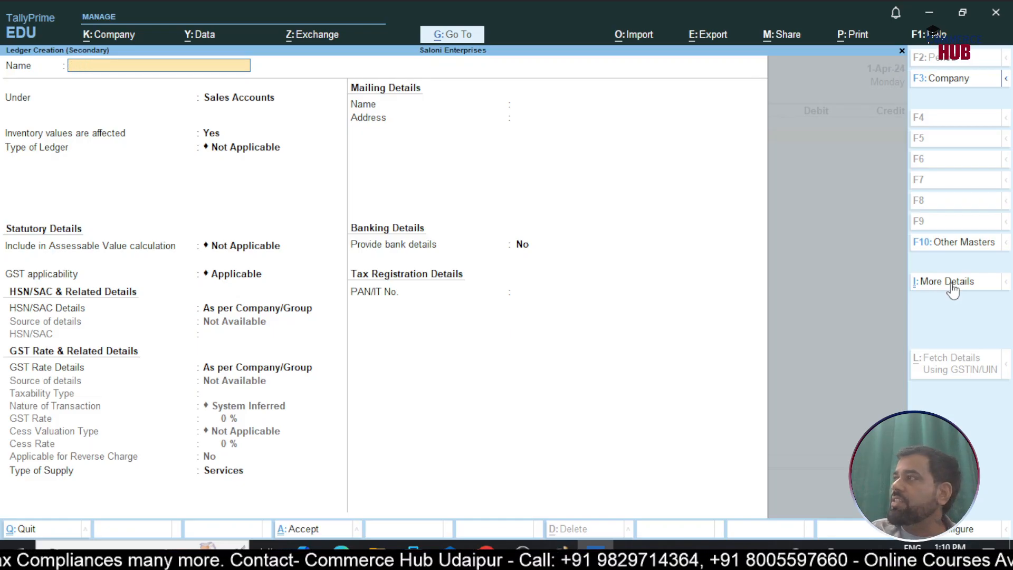
pyautogui.write('CGT')
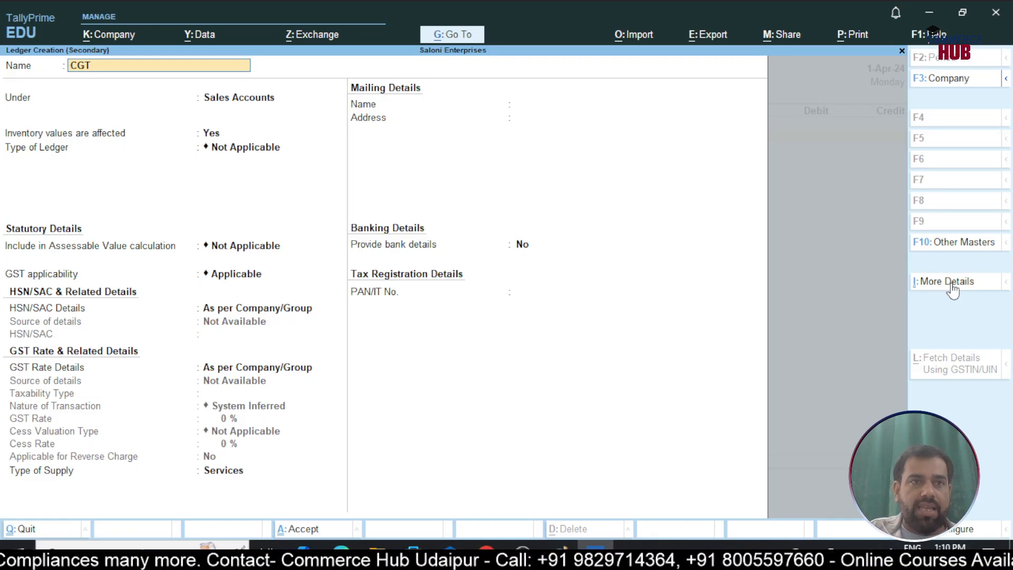
pyautogui.press('BackSpace')
pyautogui.press('BackSpace')
pyautogui.press('BackSpace')
pyautogui.write('SGT')
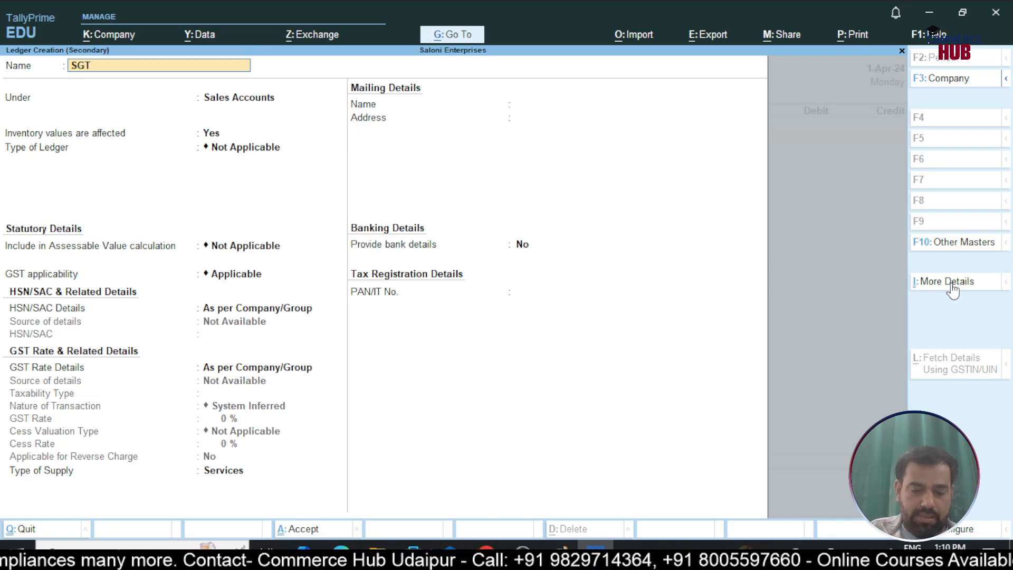
pyautogui.press('BackSpace')
pyautogui.press('BackSpace')
pyautogui.press('BackSpace')
# Name the new ledger GST Paid on Purchase and group it under Direct Expenses, with inventory values not affected
pyautogui.write('GST')
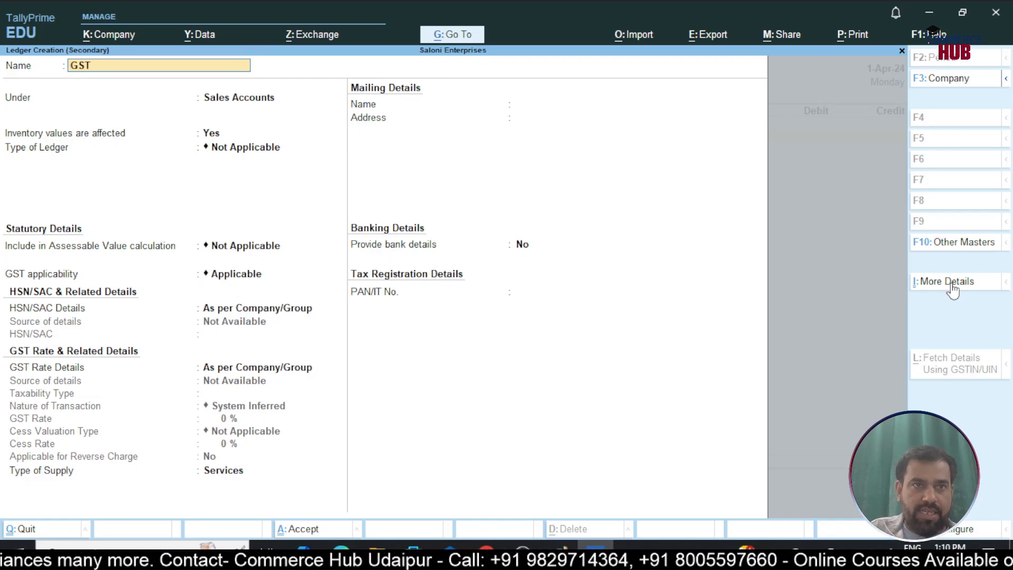
pyautogui.write(' Paid on Pur')
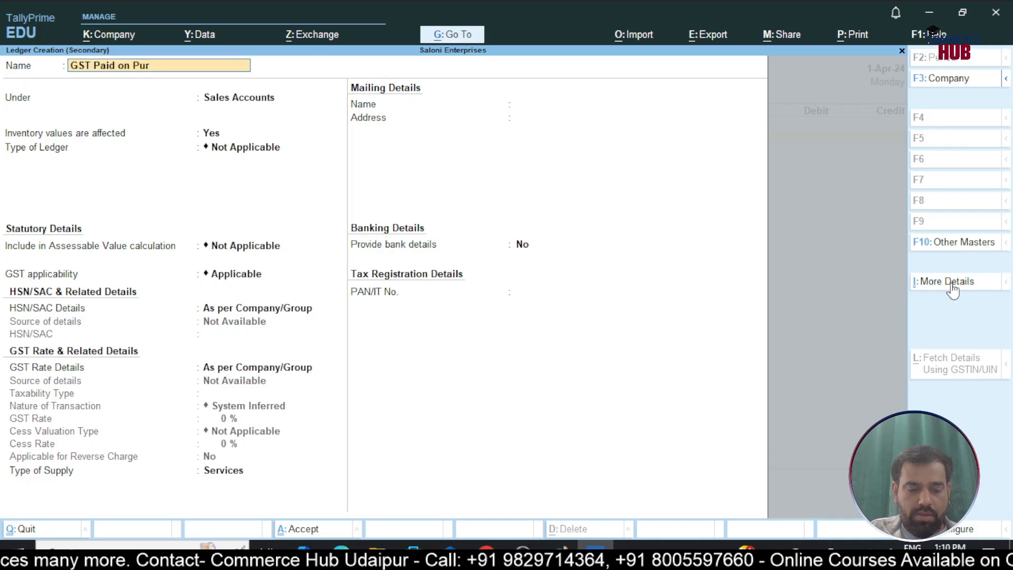
pyautogui.write('chase')
pyautogui.press('Return')
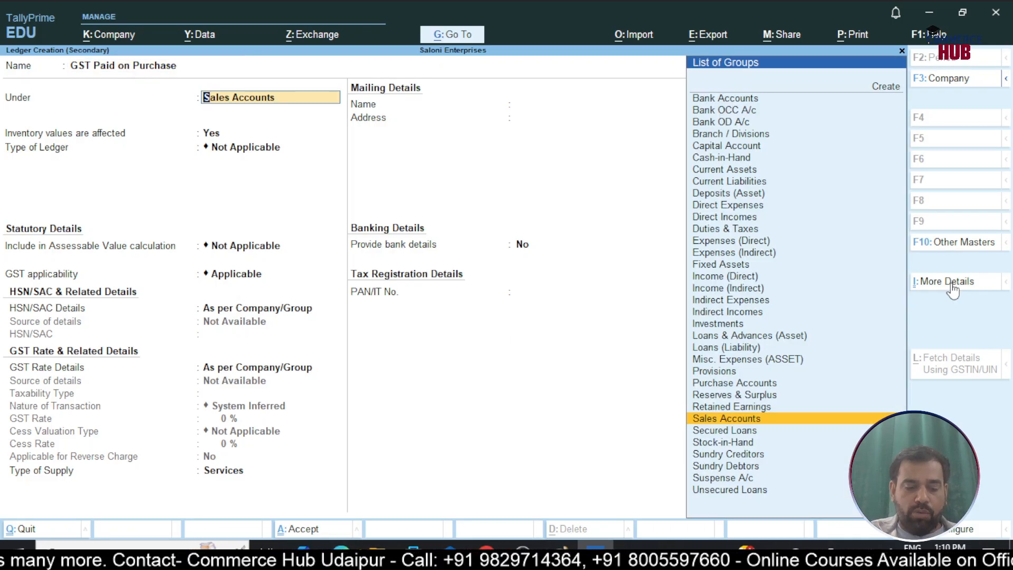
pyautogui.write('Pur')
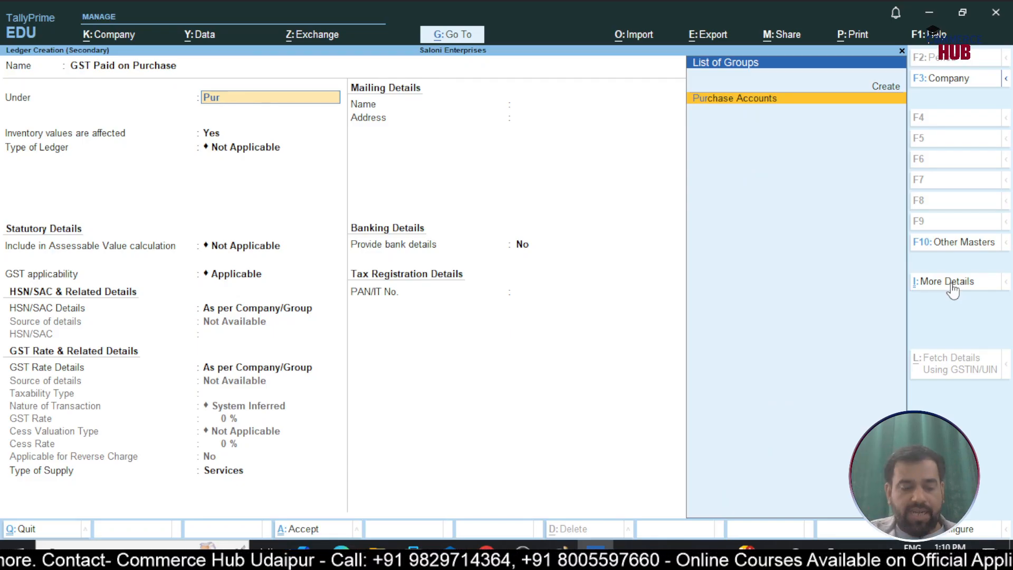
pyautogui.press('BackSpace')
pyautogui.press('BackSpace')
pyautogui.press('BackSpace')
pyautogui.write('Dire')
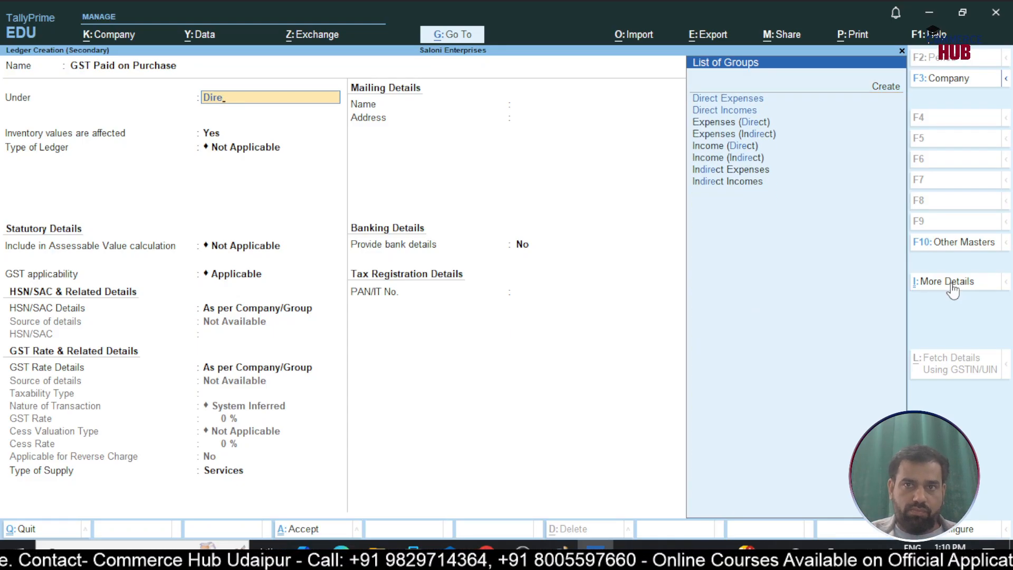
pyautogui.press('Return')
# Keep the ledger type Not Applicable, set GST applicability to Not Applicable, and save the GST Paid on Purchase ledger
pyautogui.press('Return')
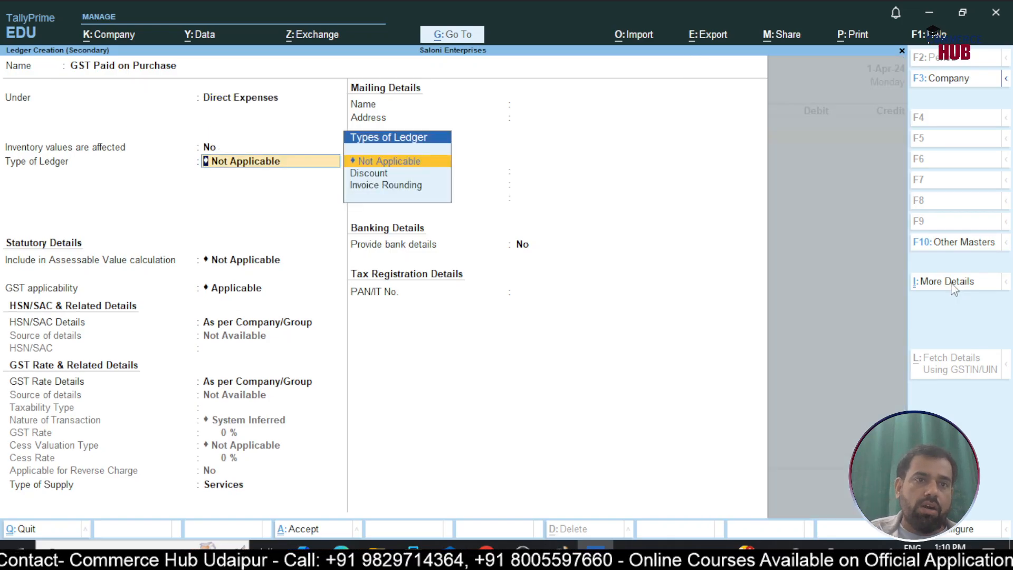
pyautogui.press('Return')
pyautogui.write('Not')
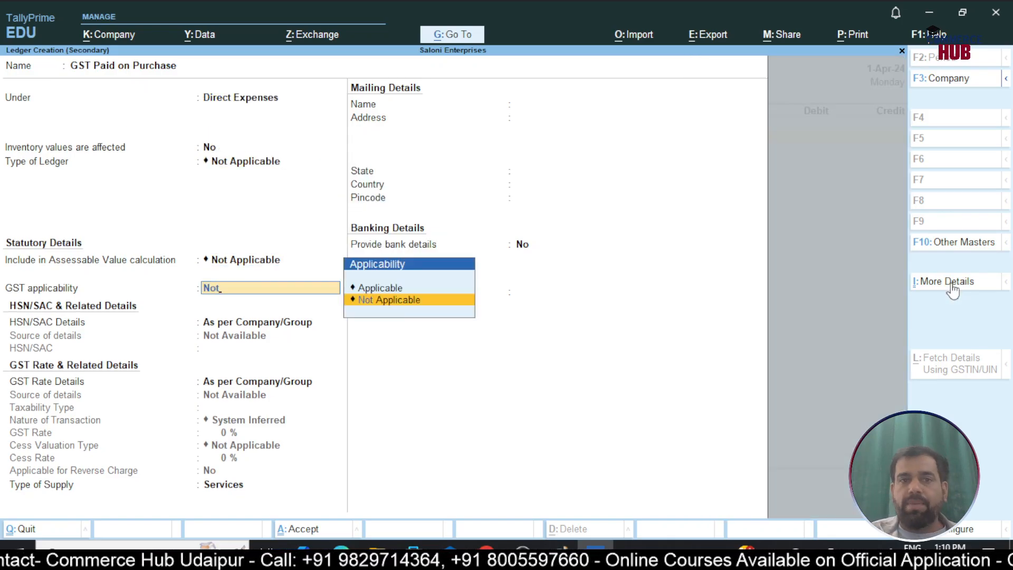
pyautogui.press('Return')
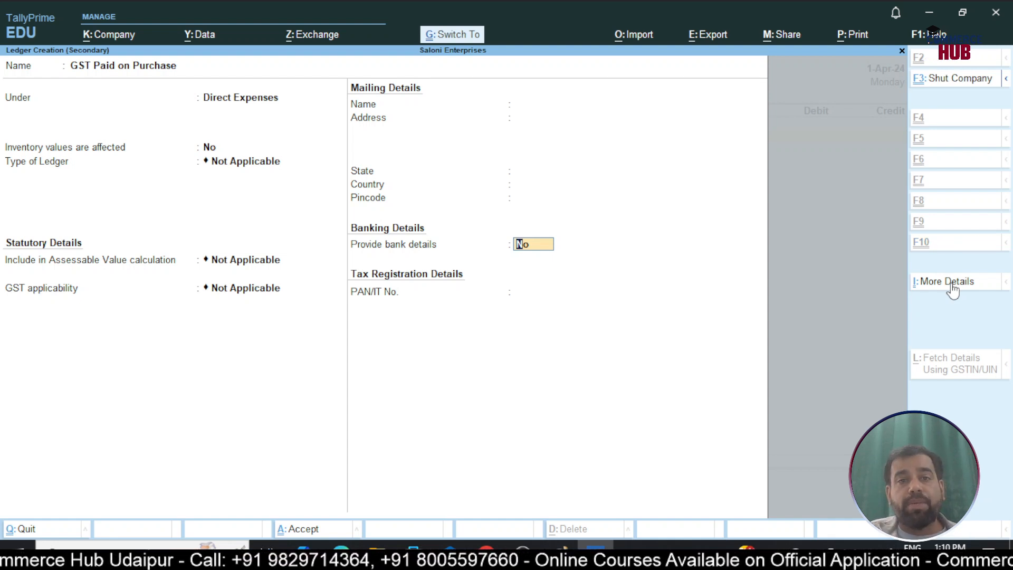
pyautogui.hotkey('ctrl', 'a')
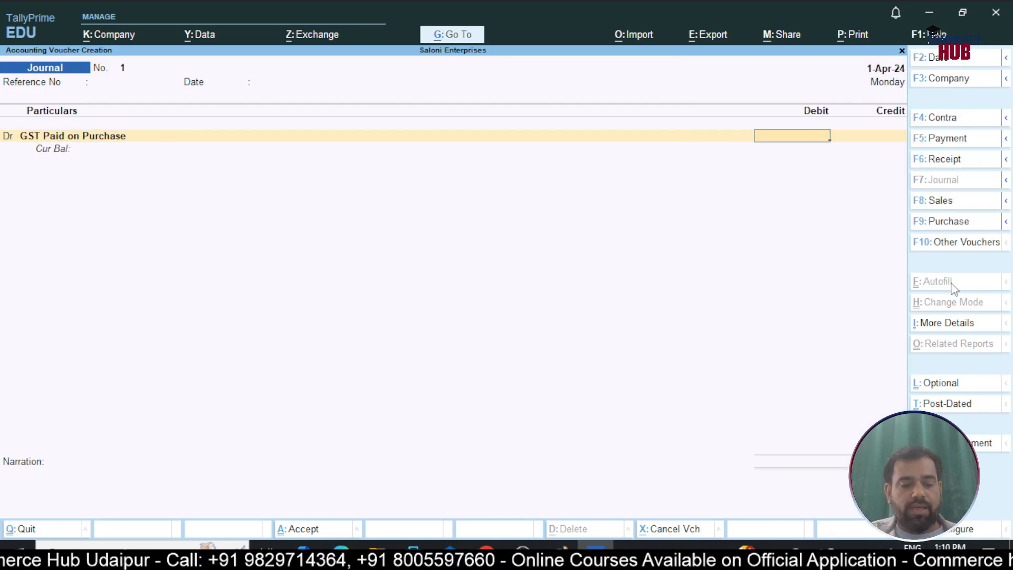
# Debit GST Paid on Purchase with 4,000 and credit CGST with 2,000 in the journal voucher
pyautogui.write('4000')
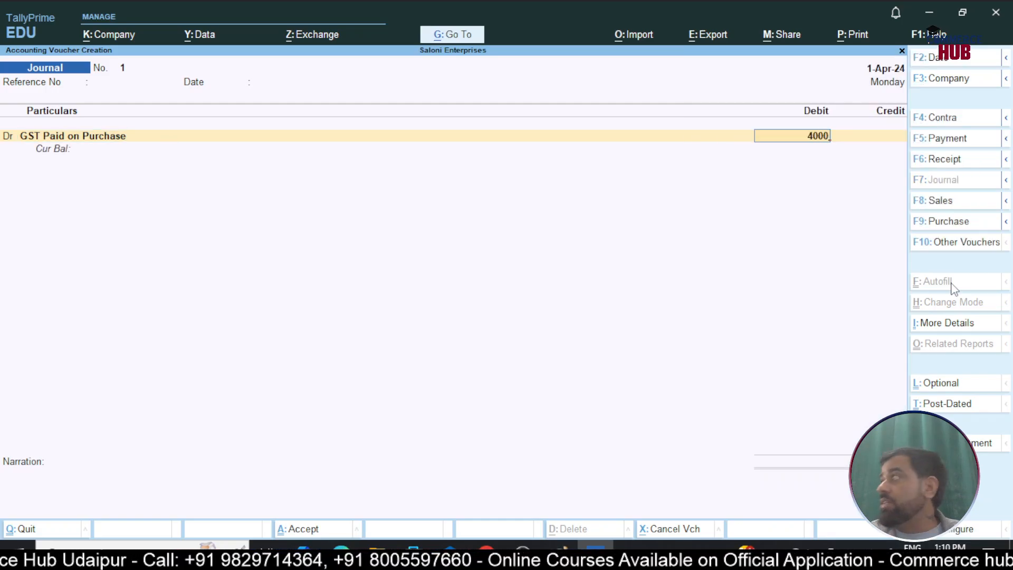
pyautogui.press('Return')
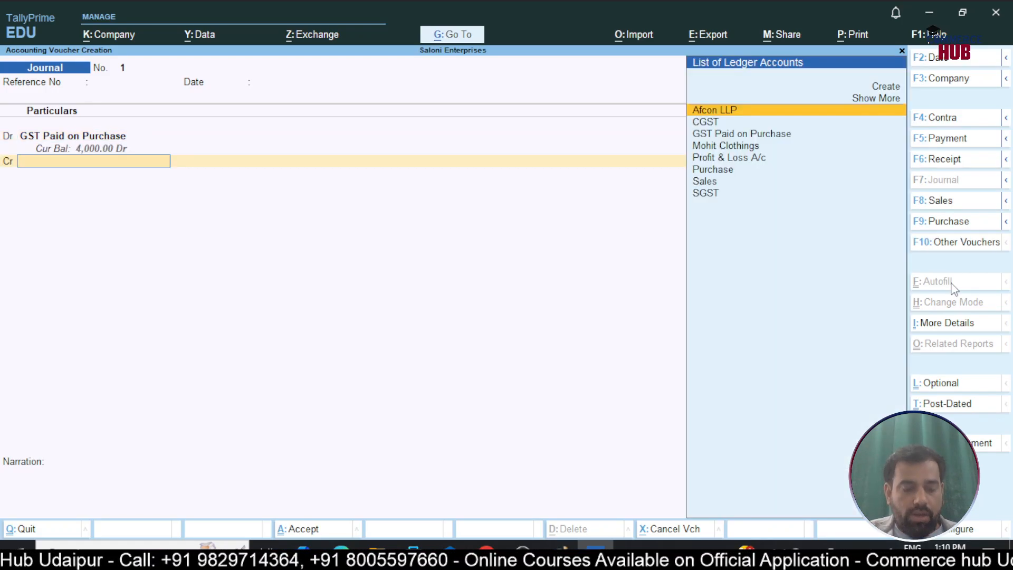
pyautogui.write('Cg')
pyautogui.press('Return')
pyautogui.press('Return')
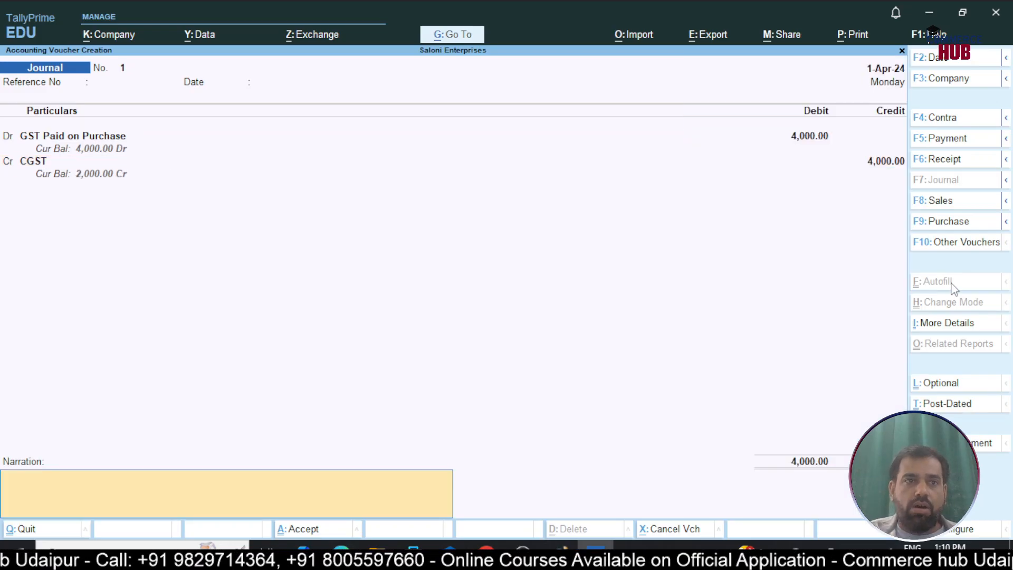
pyautogui.press('BackSpace')
pyautogui.press('BackSpace')
pyautogui.write('2000')
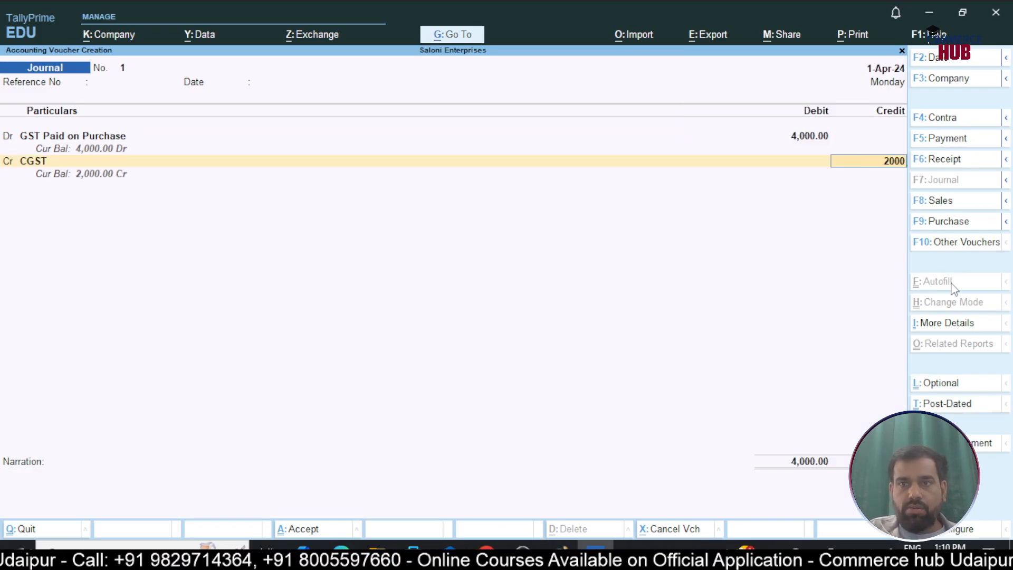
pyautogui.press('Return')
# Credit SGST with the remaining 2,000, save the journal voucher without a narration and leave voucher entry
pyautogui.write('sg')
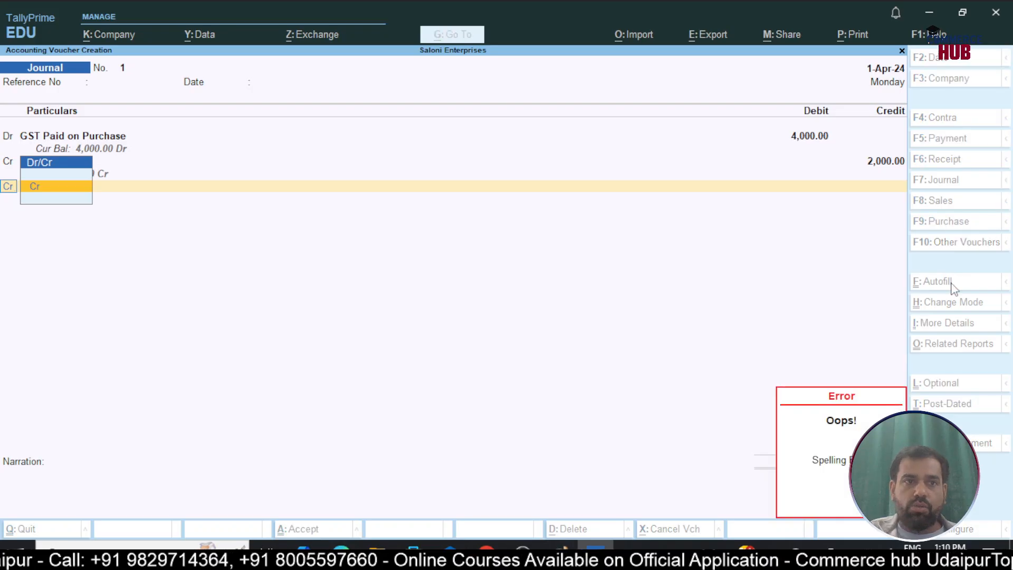
pyautogui.press('Return')
pyautogui.press('Return')
pyautogui.write('sg')
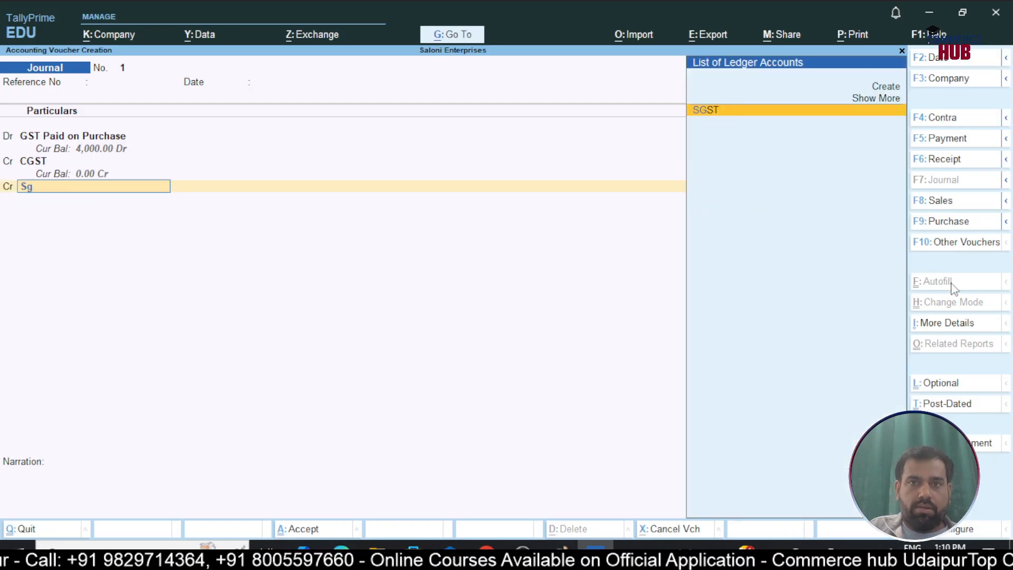
pyautogui.press('Return')
pyautogui.press('Return')
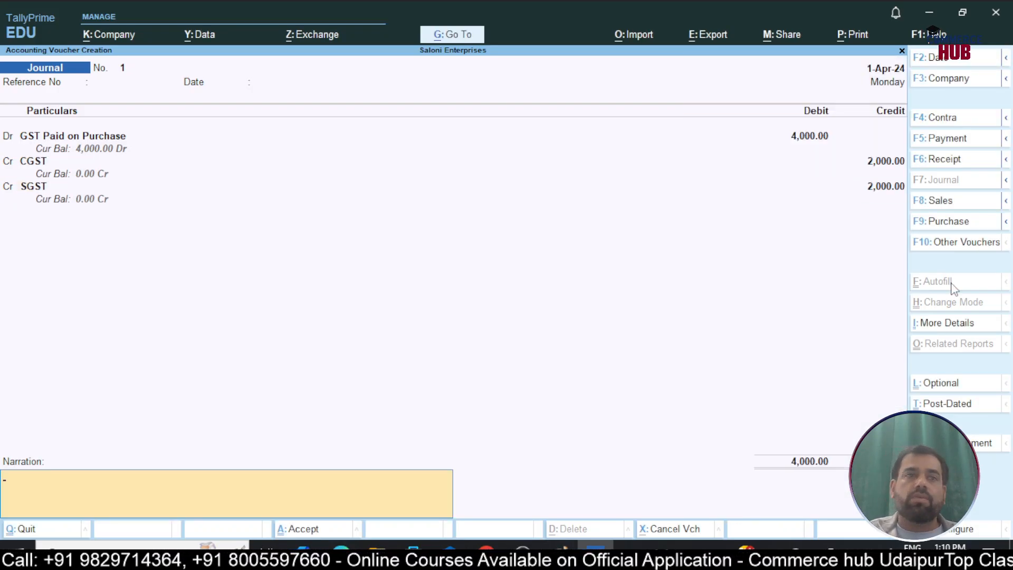
pyautogui.press('Return')
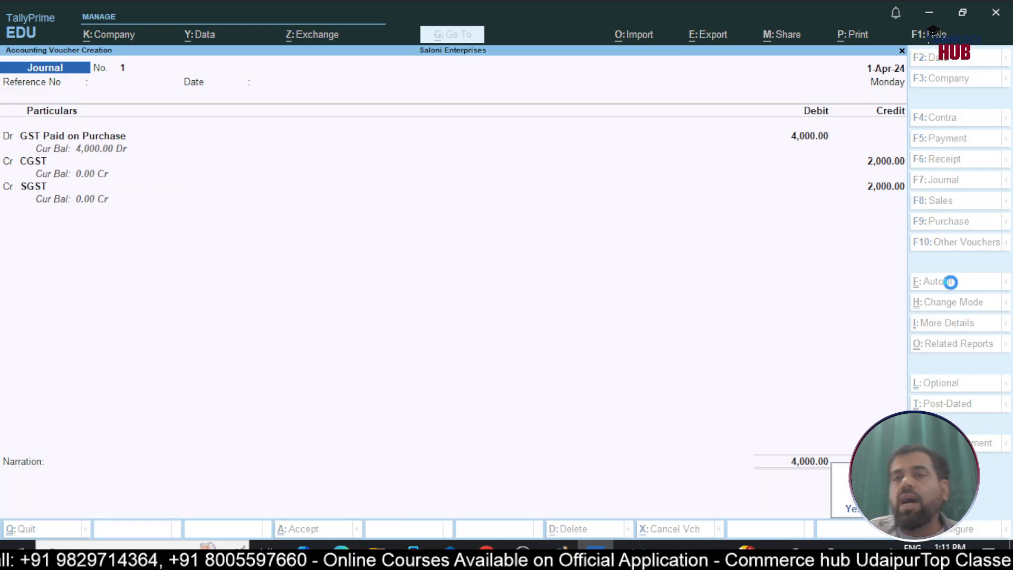
pyautogui.press('Escape')
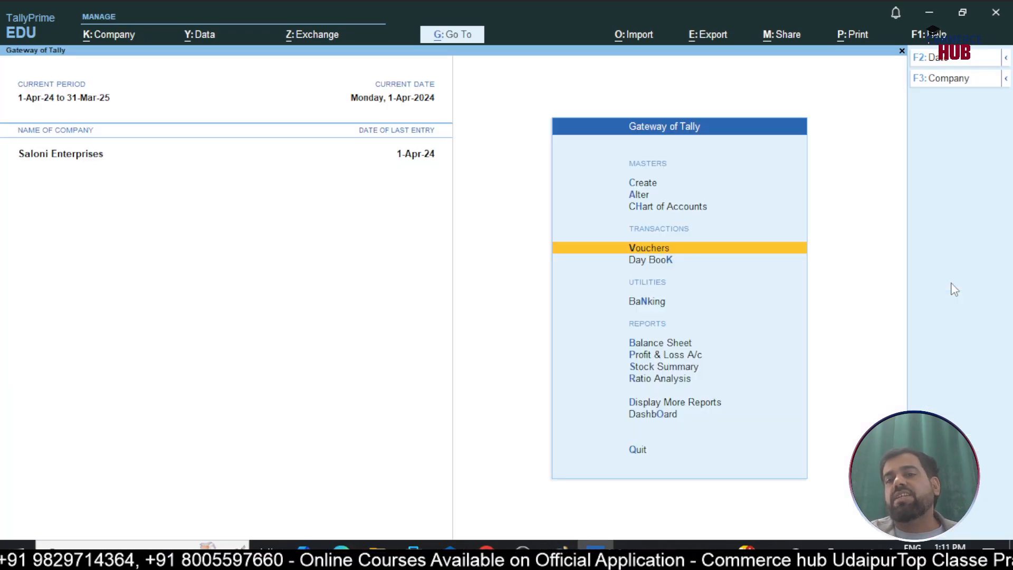
# Open the Balance Sheet and check the Duties & Taxes group under Current Liabilities for any closing balance
pyautogui.press('Escape')
pyautogui.press('n')
pyautogui.press('Down')
pyautogui.press('Down')
pyautogui.press('Down')
pyautogui.press('Down')
pyautogui.press('Down')
pyautogui.press('Down')
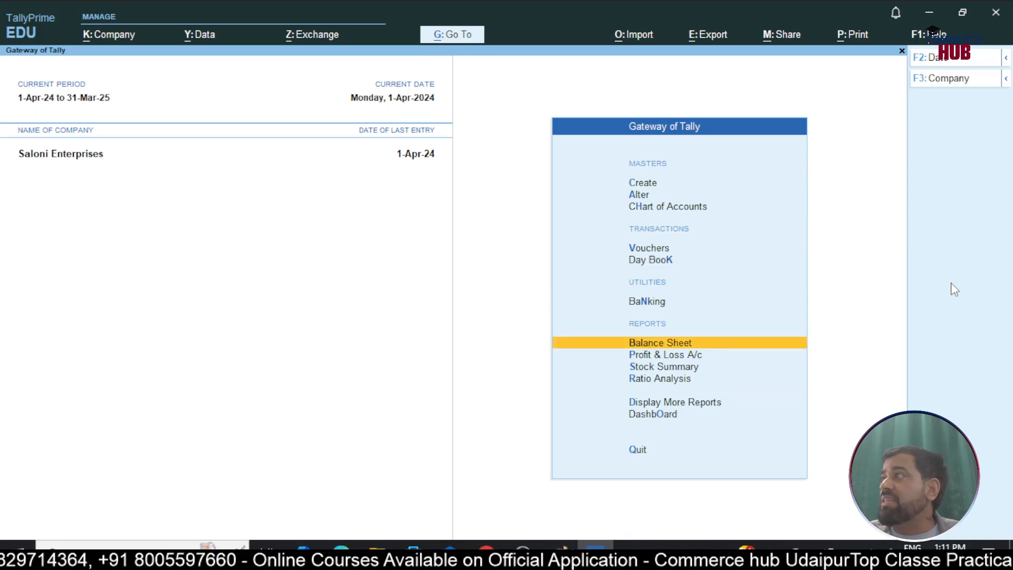
pyautogui.press('Return')
pyautogui.press('Down')
pyautogui.press('Down')
pyautogui.press('Down')
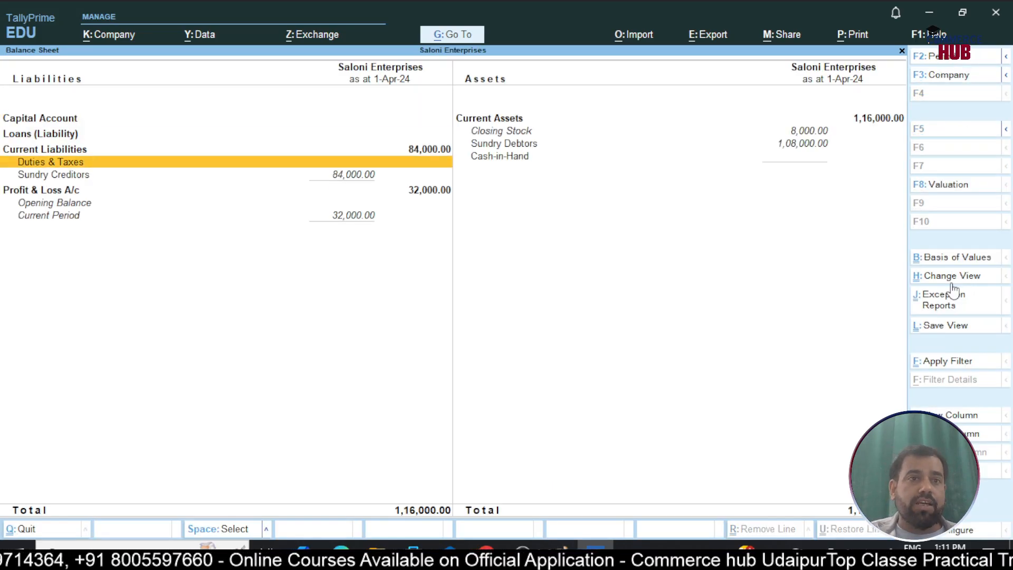
pyautogui.press('Return')
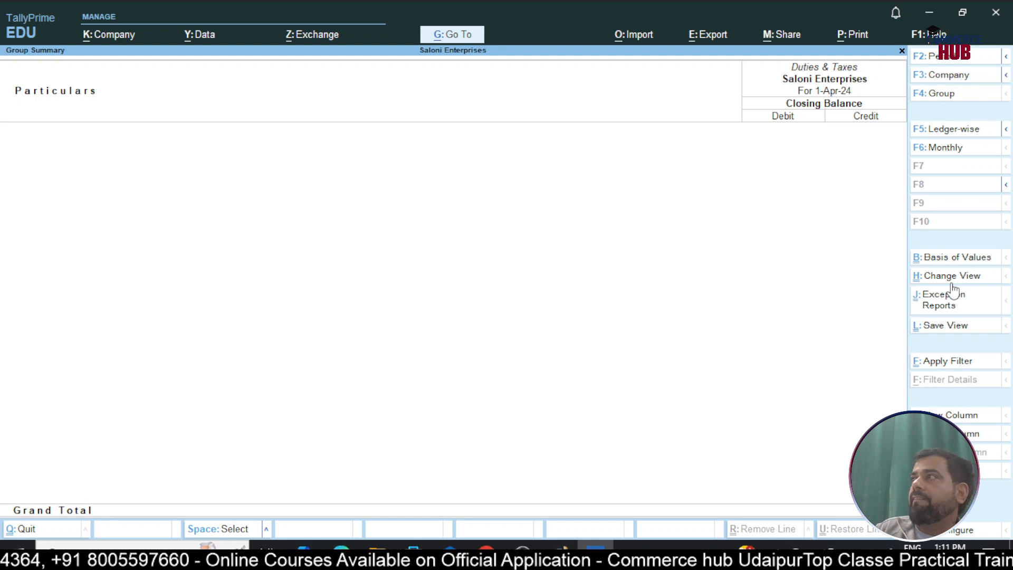
pyautogui.press('Escape')
# Drill down to the Profit & Loss A/c, show it in detail and examine GST Paid on Purchase under Direct Expenses
pyautogui.press('Down')
pyautogui.press('Down')
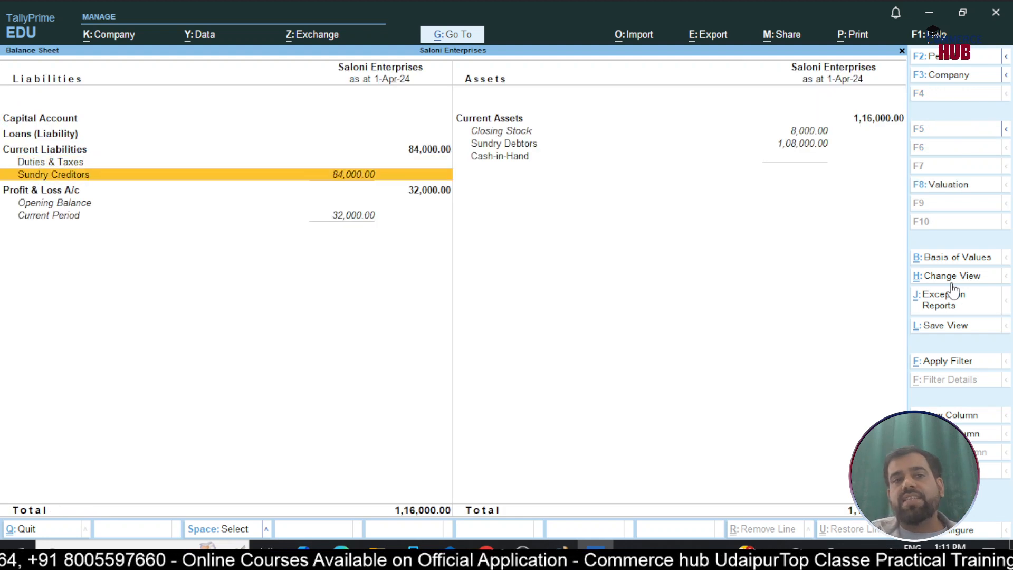
pyautogui.press('Return')
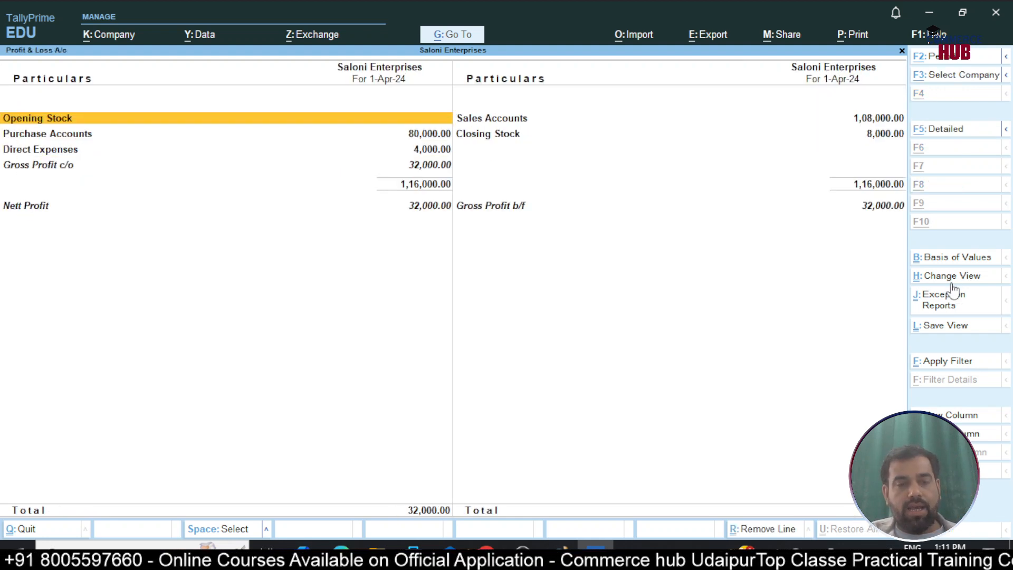
pyautogui.hotkey('alt', 'F5')
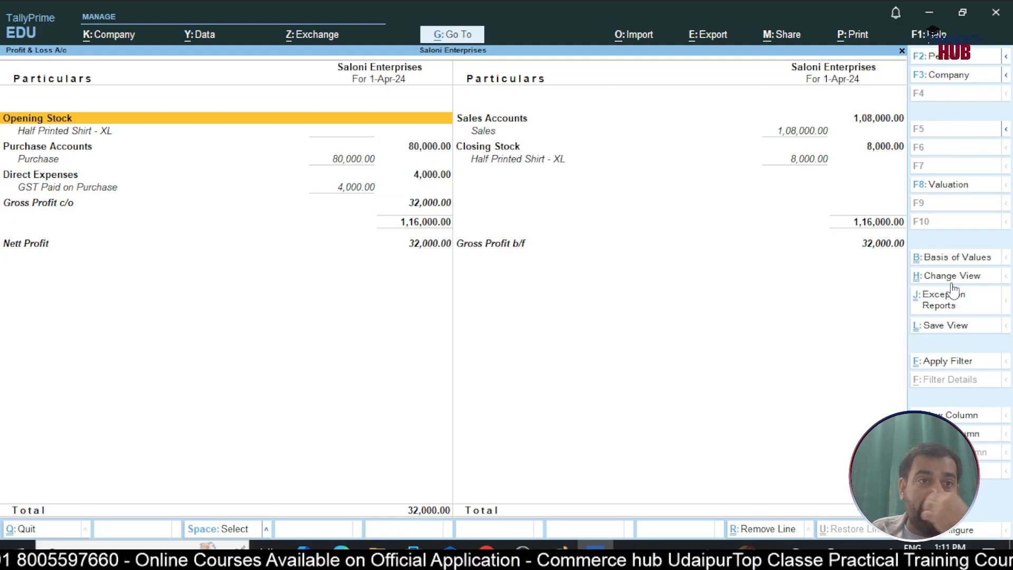
pyautogui.press('Down')
pyautogui.press('Down')
pyautogui.press('Down')
pyautogui.press('Down')
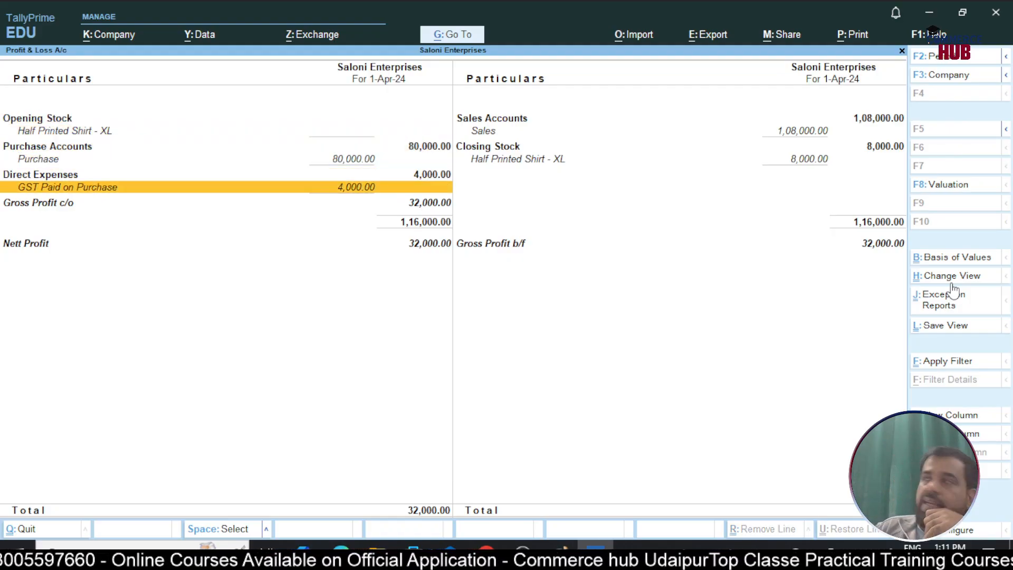
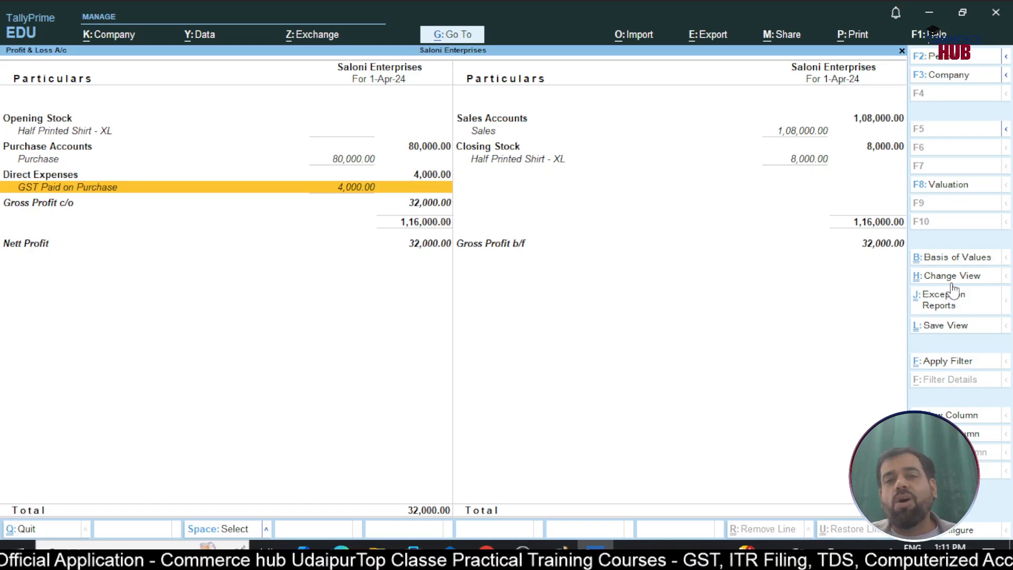
pyautogui.press('Escape')
pyautogui.press('Escape')
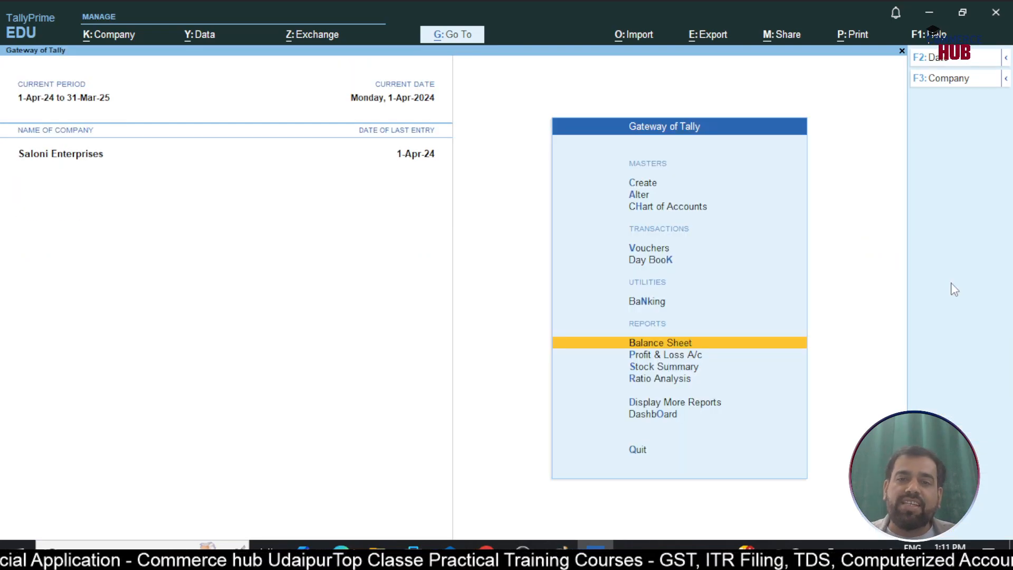
pyautogui.press('Up')
pyautogui.press('Up')
pyautogui.press('Up')
pyautogui.press('Return')
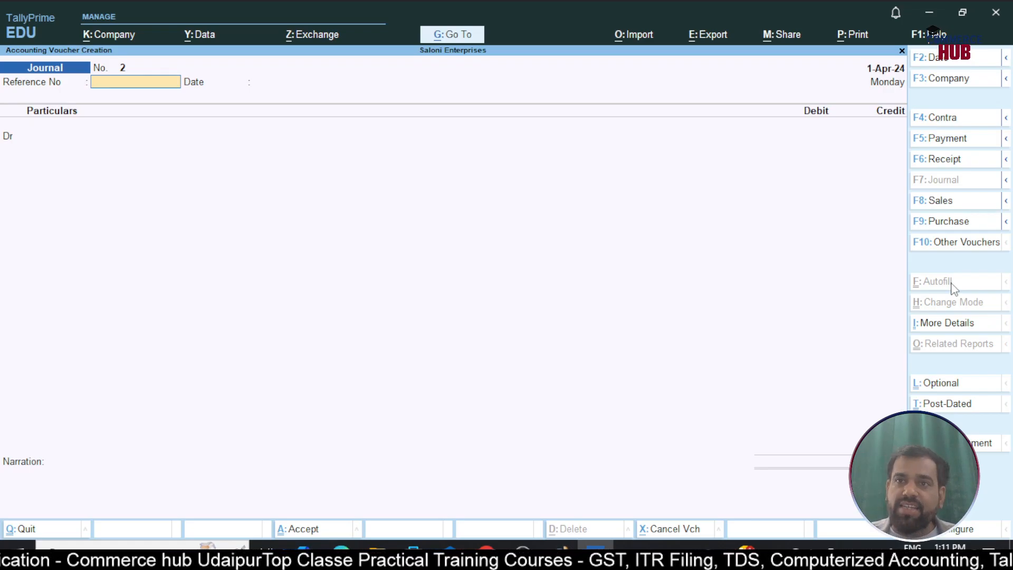
pyautogui.press('Escape')
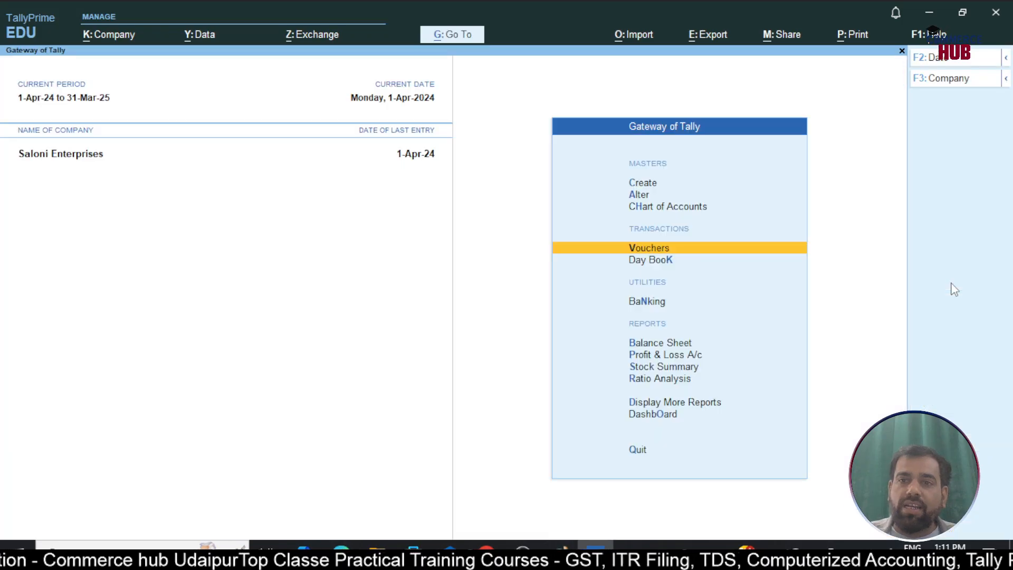
# Open the CMP-08 report and check the CGST and SGST amounts on outward supplies
pyautogui.press('d')
pyautogui.press('o')
pyautogui.press('g')
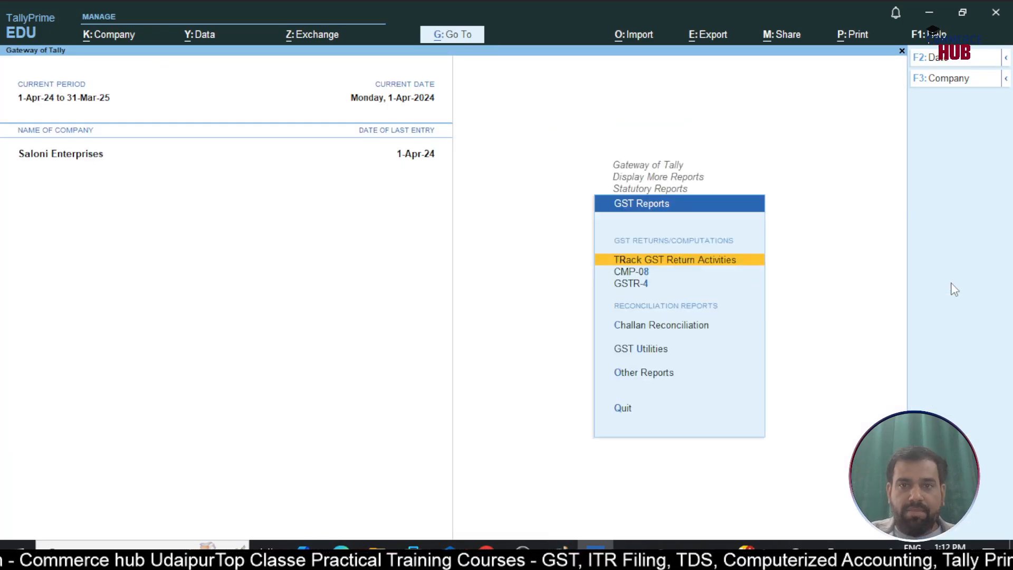
pyautogui.press('Down')
pyautogui.press('Return')
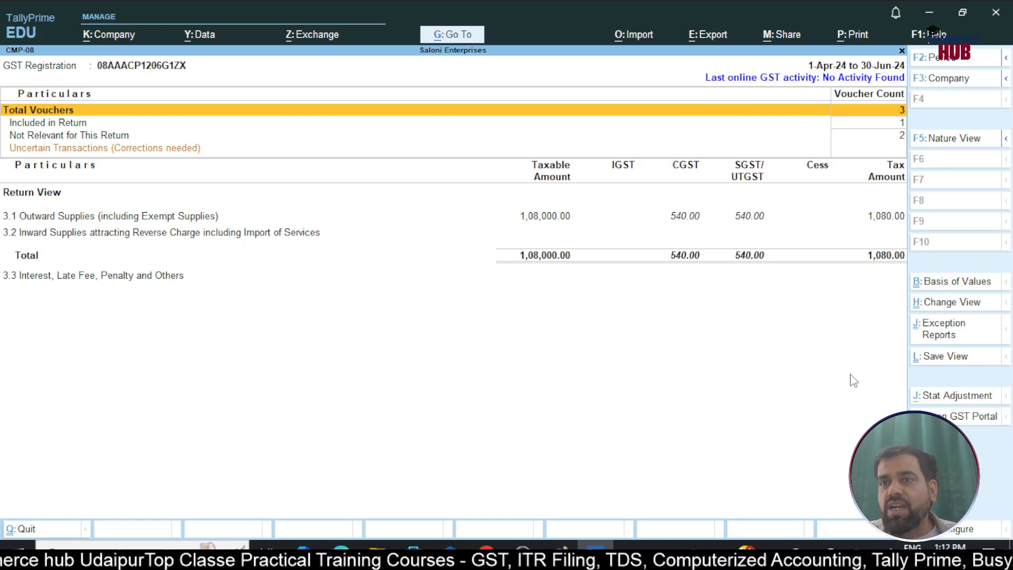
pyautogui.press('Escape')
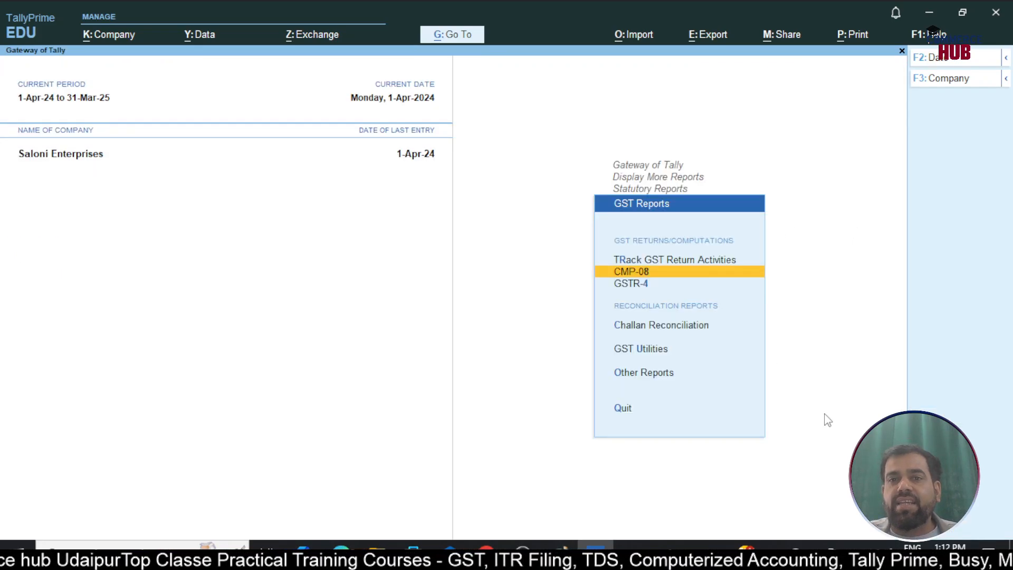
pyautogui.press('Escape')
pyautogui.press('Escape')
pyautogui.press('Escape')
# Start a payment voucher dated 1-Jul-24
pyautogui.press('Up')
pyautogui.press('Up')
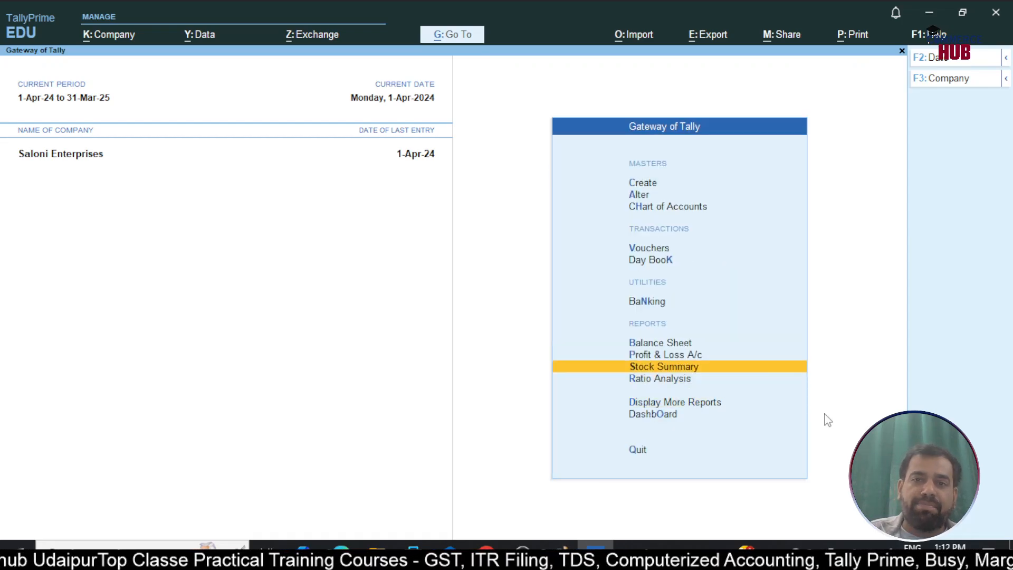
pyautogui.press('Up')
pyautogui.press('Up')
pyautogui.press('Up')
pyautogui.press('Up')
pyautogui.press('Up')
pyautogui.press('Return')
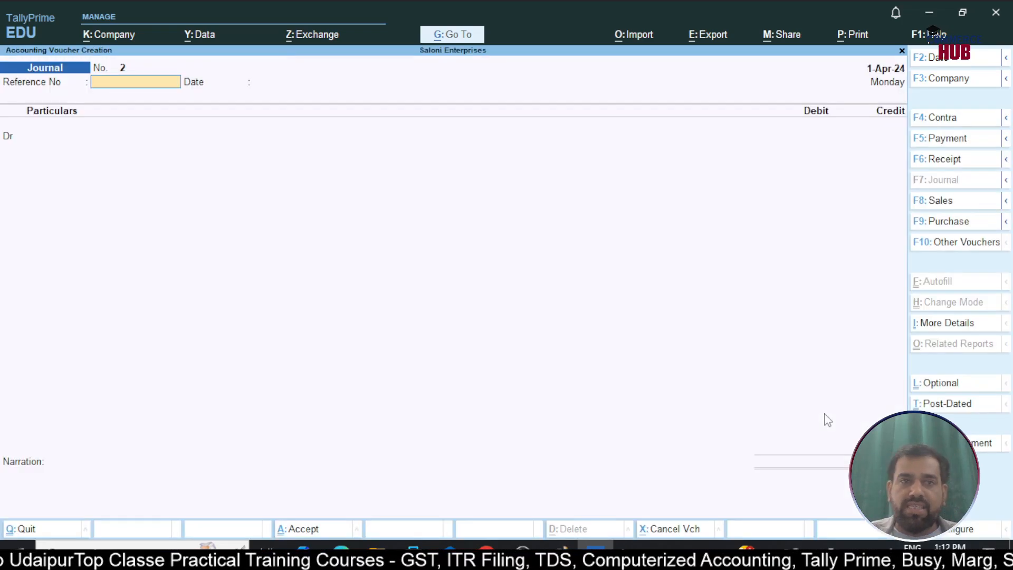
pyautogui.press('F2')
pyautogui.write('1-7')
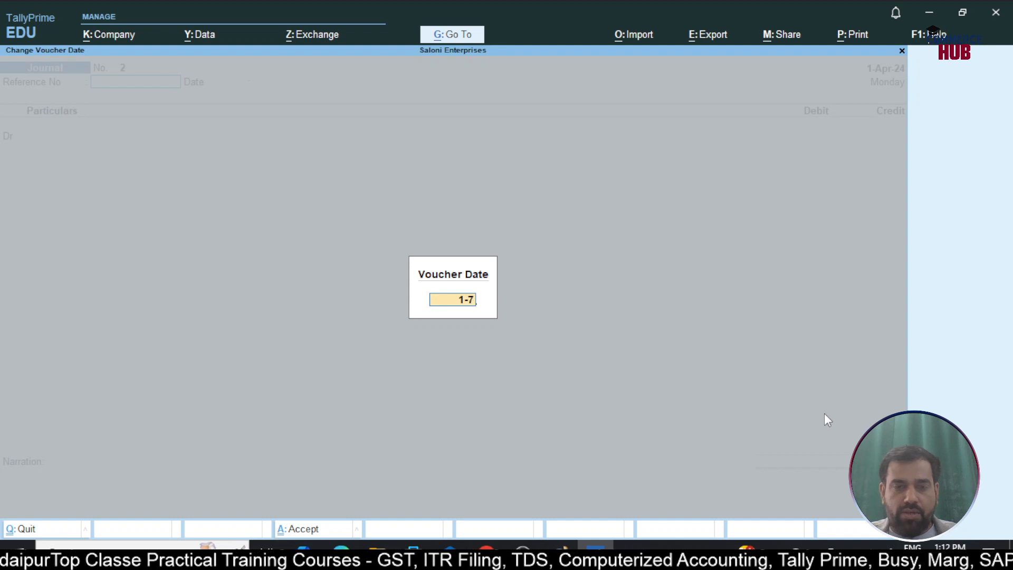
pyautogui.press('Return')
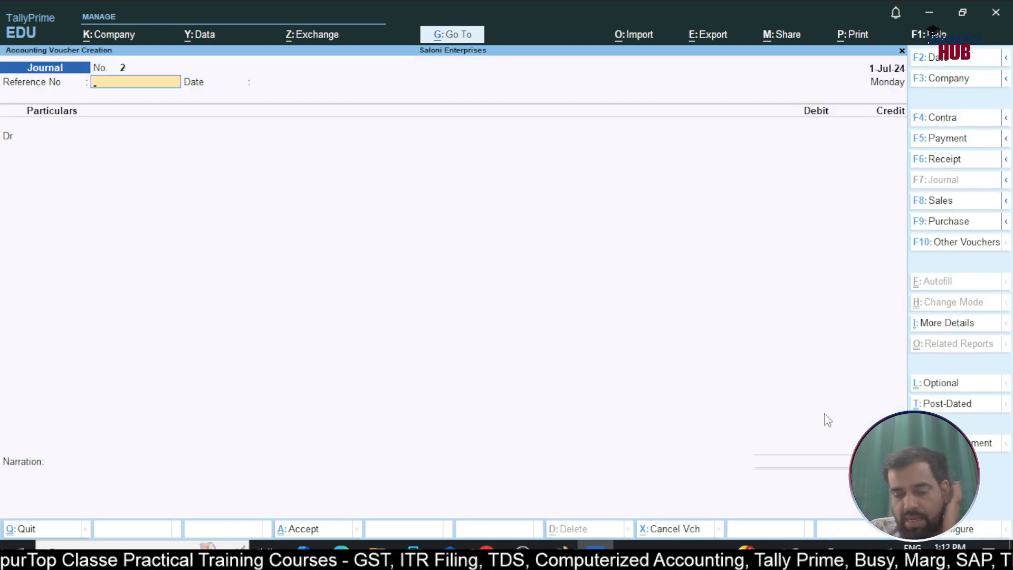
pyautogui.press('F5')
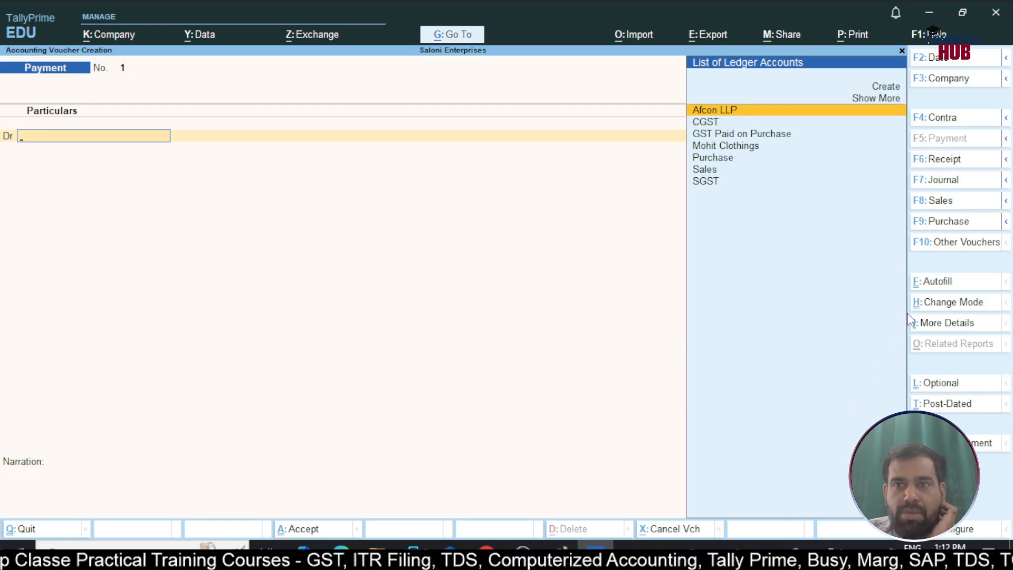
# Autofill the payment voucher as a GST Stat Payment of type Tax (Other than Reverse Charge) for 1-Apr-24 to 2-Jun-24
pyautogui.click(950, 284)
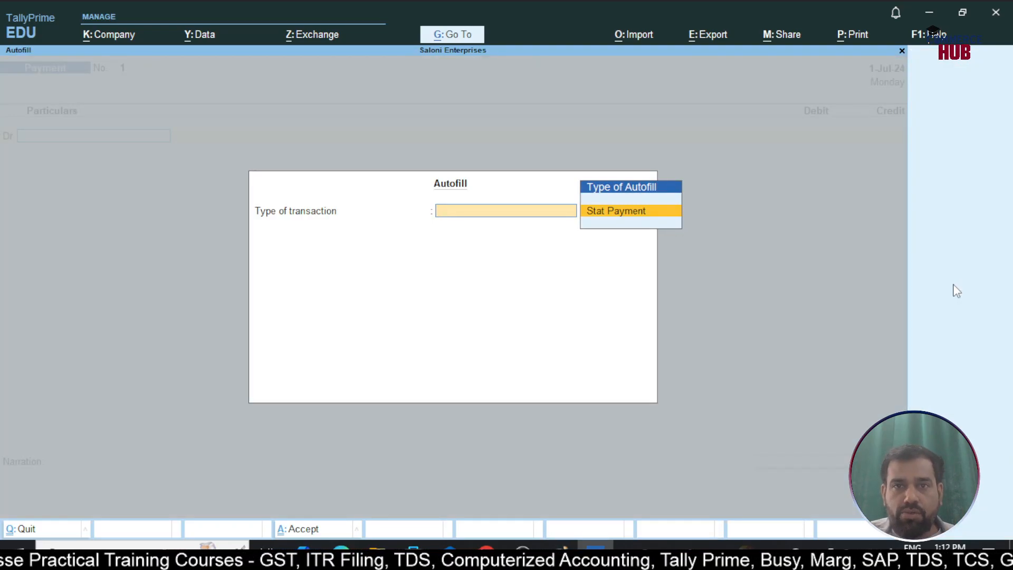
pyautogui.press('Return')
pyautogui.press('Return')
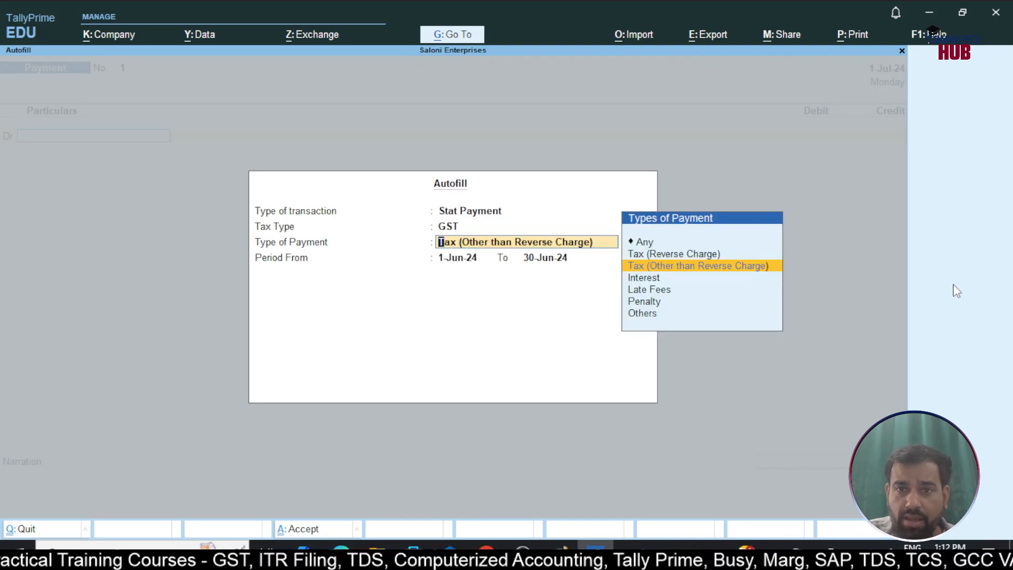
pyautogui.press('Return')
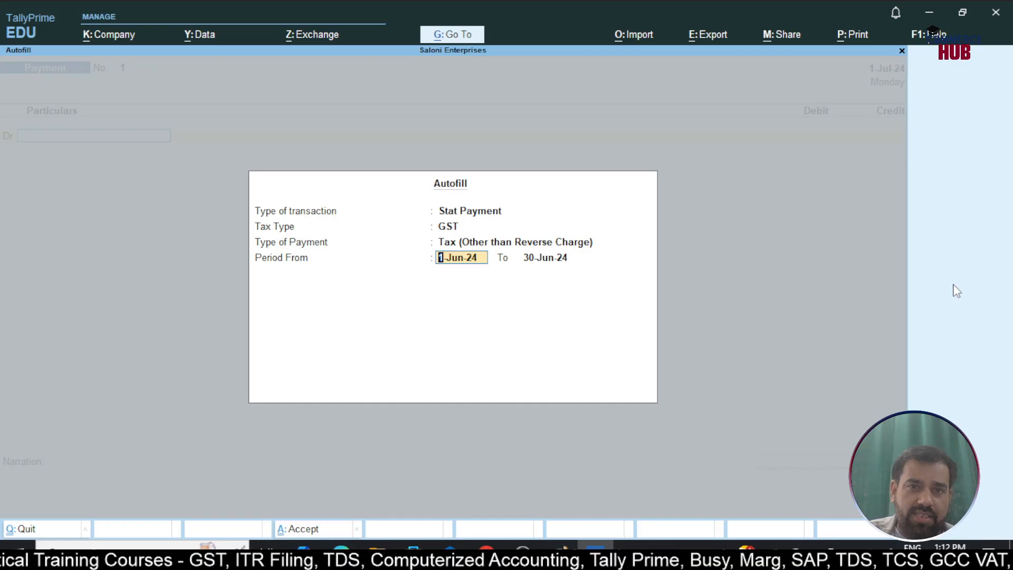
pyautogui.write('1-4')
pyautogui.press('Return')
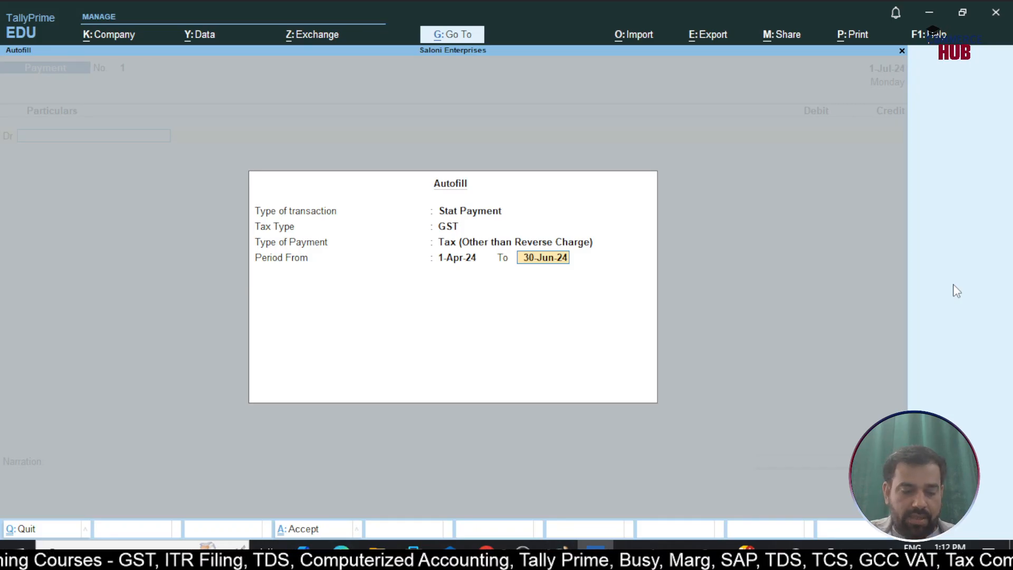
pyautogui.write('2-6')
pyautogui.press('Return')
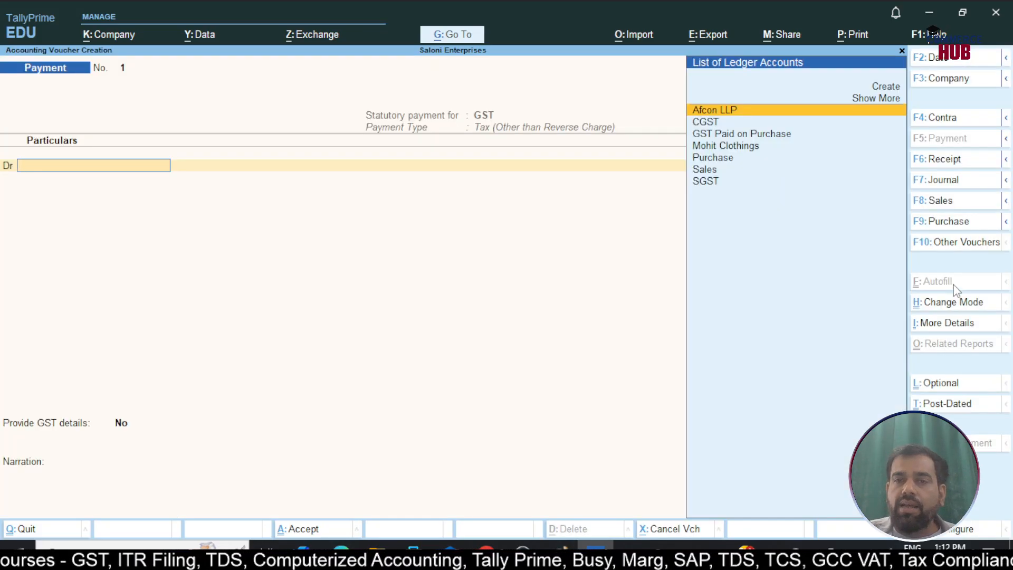
# Create a new ledger named CGST @ 0.5% from the debit line of the payment voucher
pyautogui.press('Down')
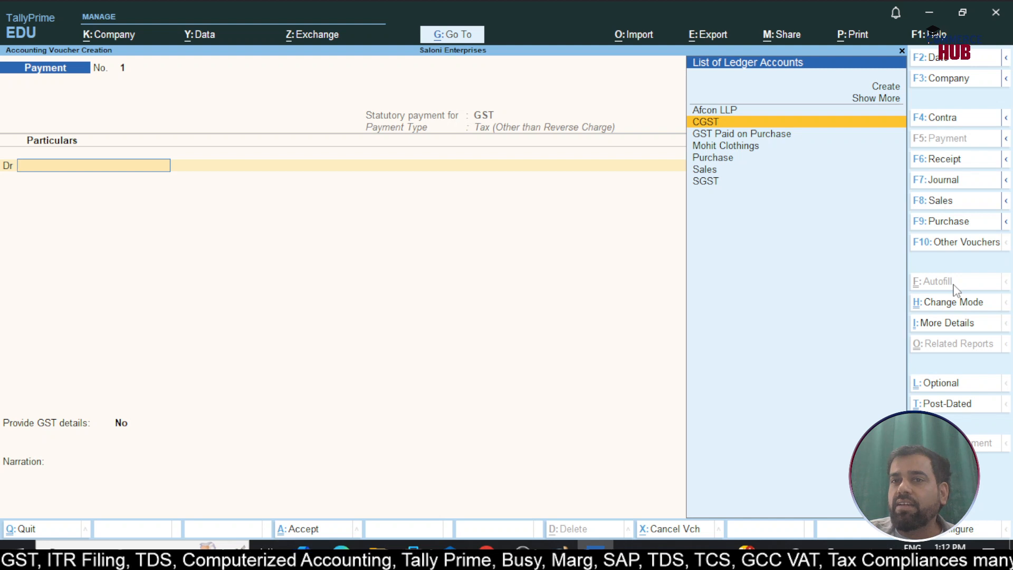
pyautogui.press('Down')
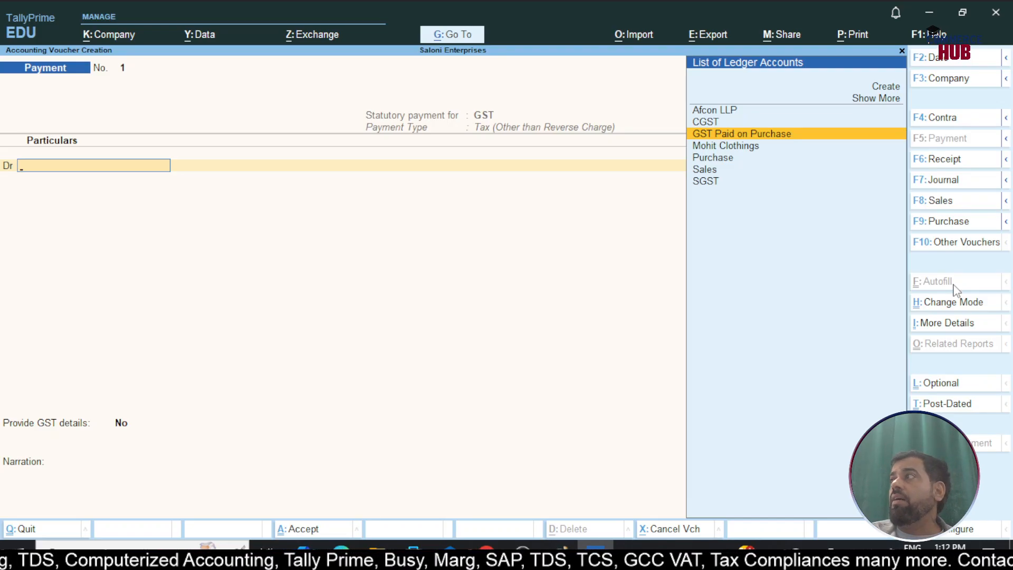
pyautogui.hotkey('alt', 'c')
pyautogui.write('CGST')
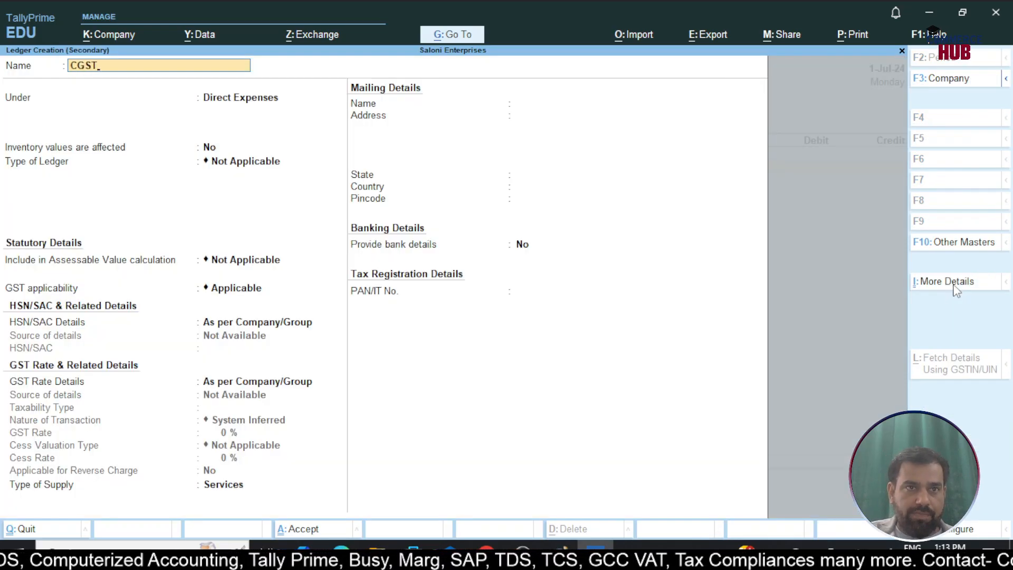
pyautogui.press('Return')
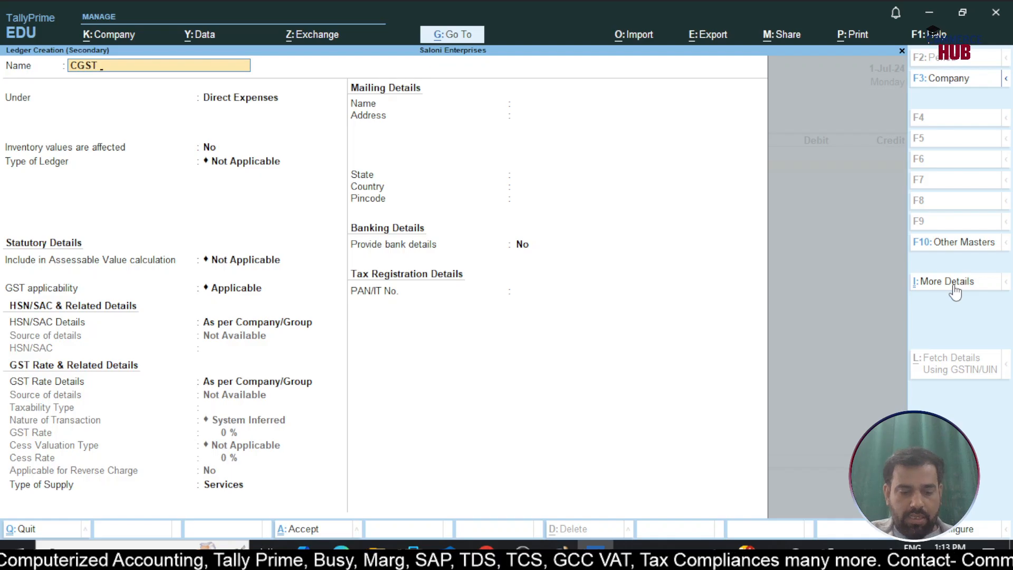
pyautogui.write('@ 0')
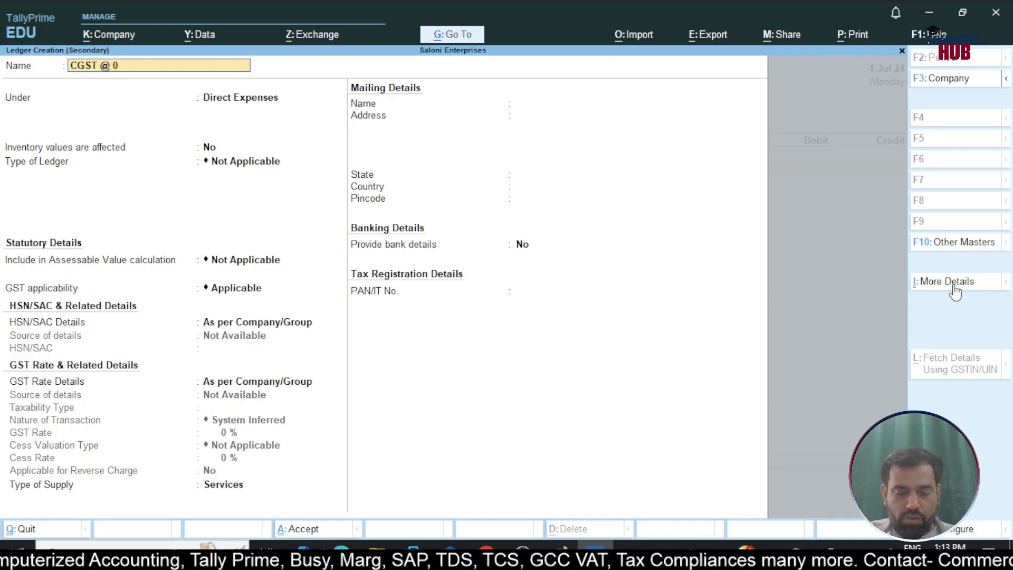
pyautogui.write('.5%')
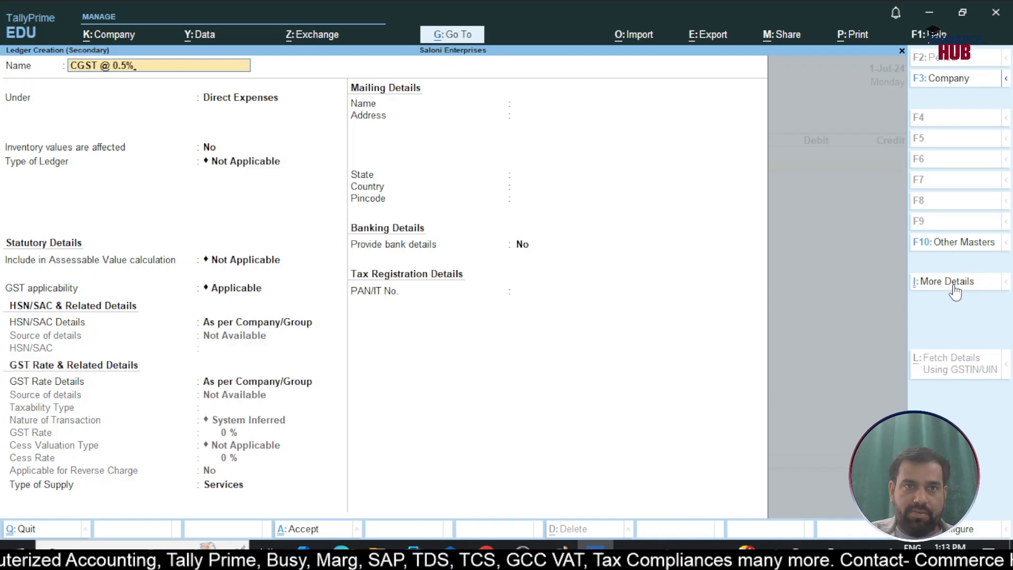
# Keep the CGST @ 0.5% ledger under Direct Expenses, set GST applicability to Not Applicable and save it
pyautogui.press('Return')
pyautogui.press('Return')
pyautogui.press('Return')
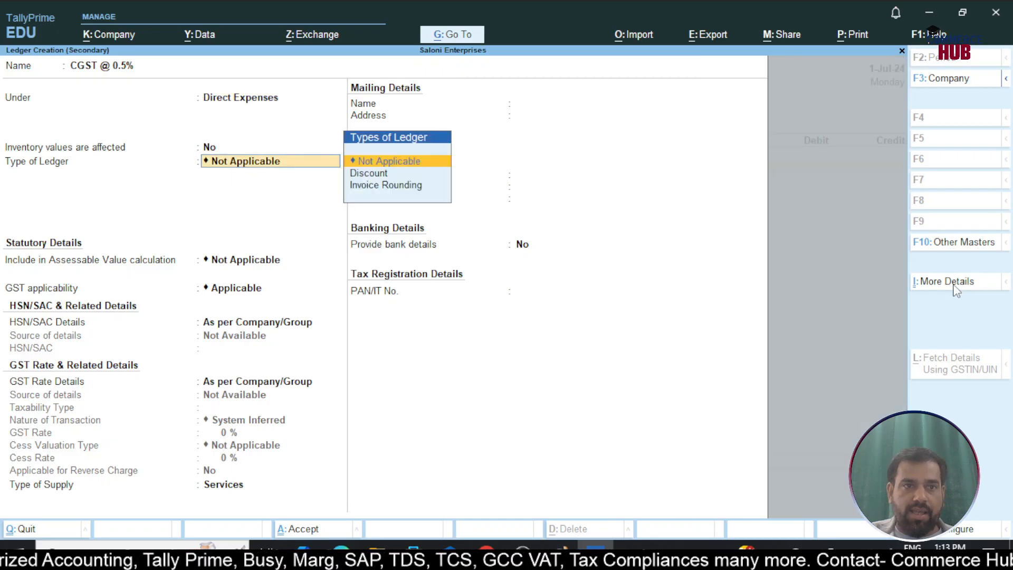
pyautogui.press('Return')
pyautogui.write('Not')
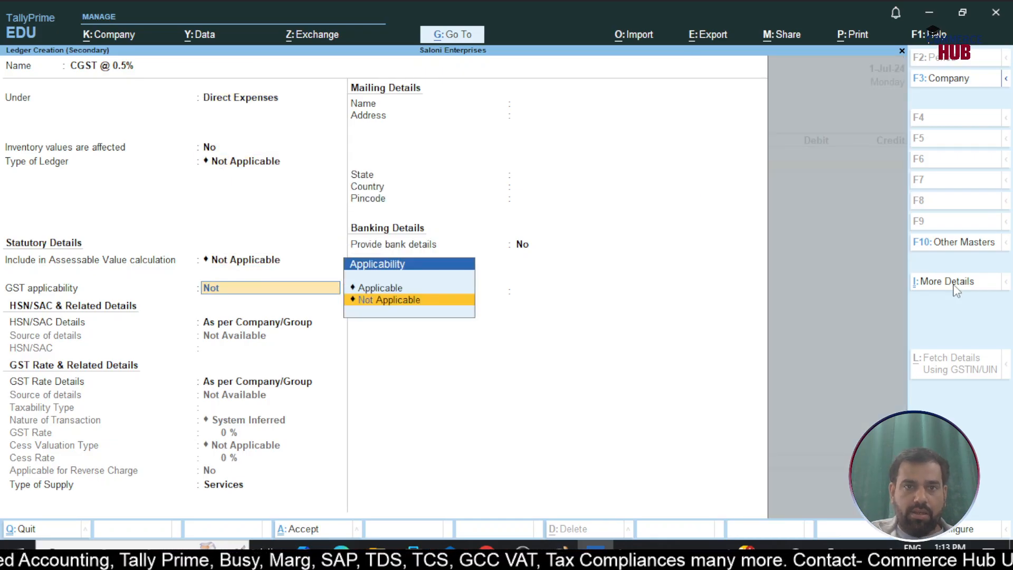
pyautogui.press('Return')
pyautogui.hotkey('ctrl', 'a')
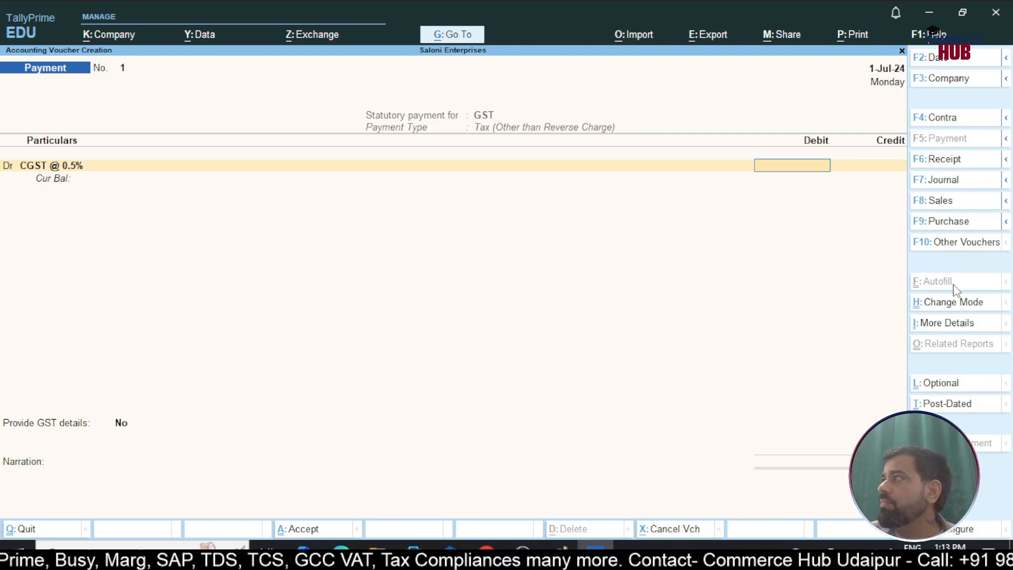
# Debit CGST @ 0.5% with 540 and allocate the full amount to the CGST tax type
pyautogui.write('540')
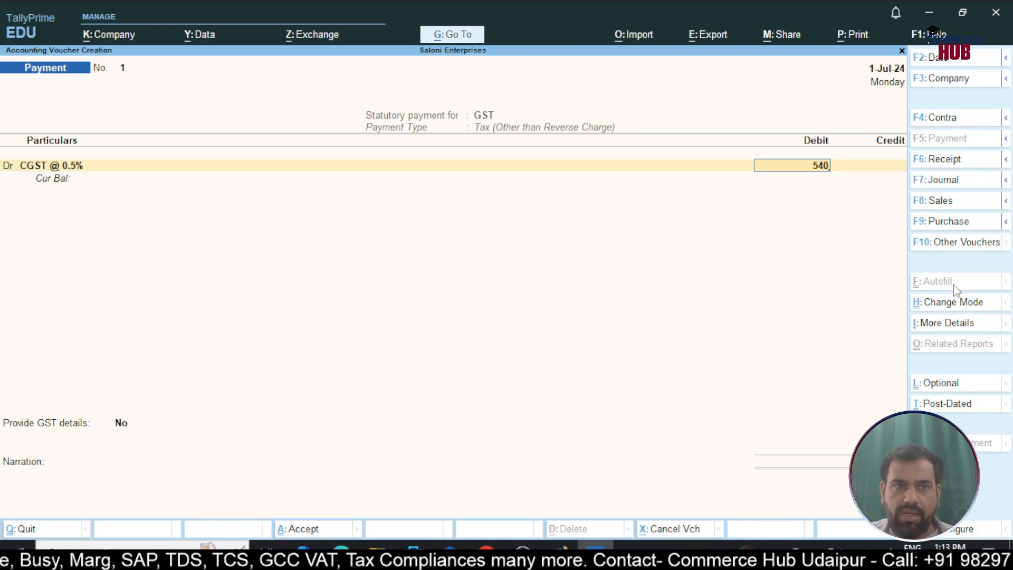
pyautogui.press('Return')
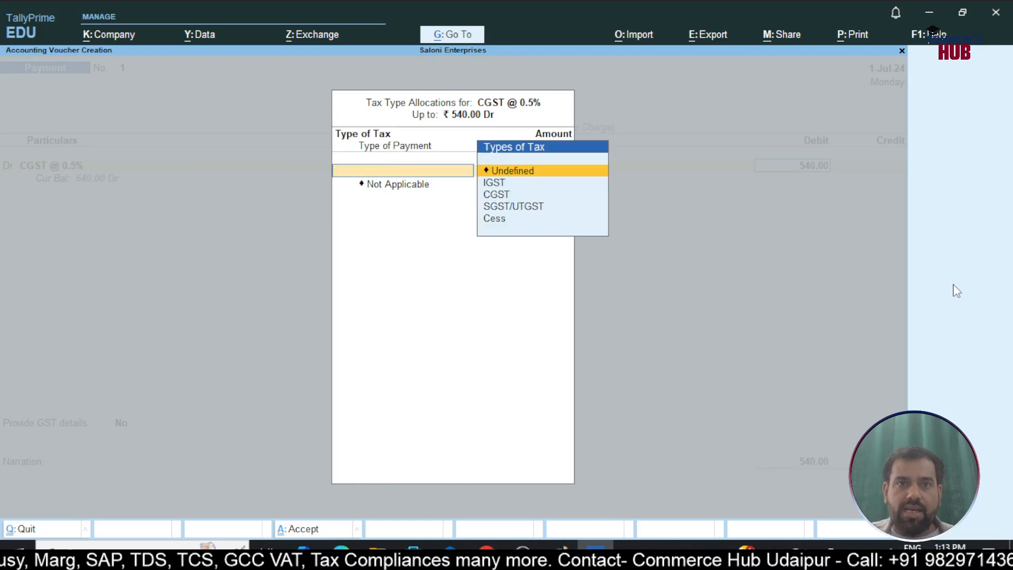
pyautogui.press('Down')
pyautogui.press('Down')
pyautogui.press('Return')
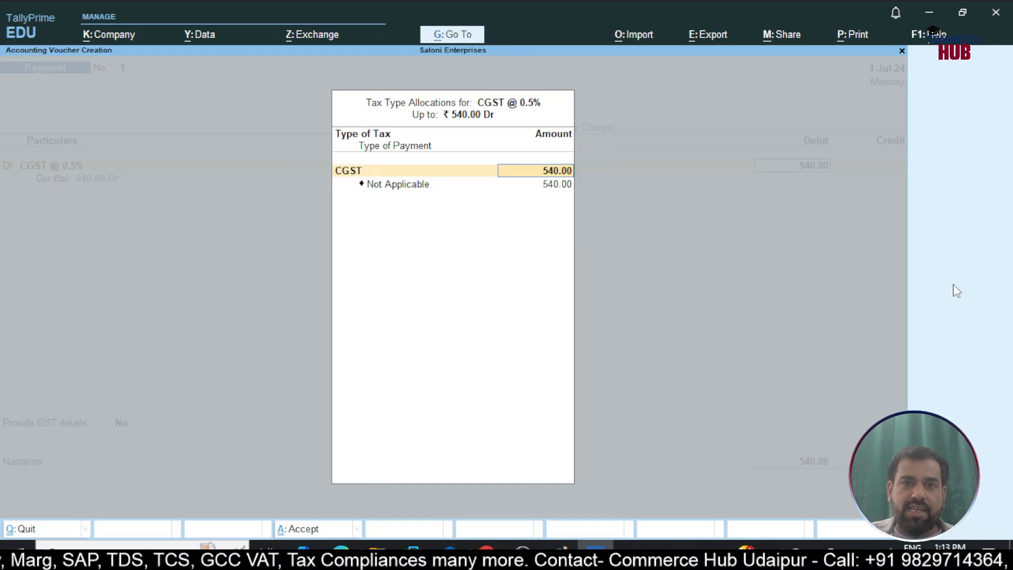
pyautogui.press('Return')
# Set the type of payment for the CGST allocation to Others and complete the allocation
pyautogui.write('S')
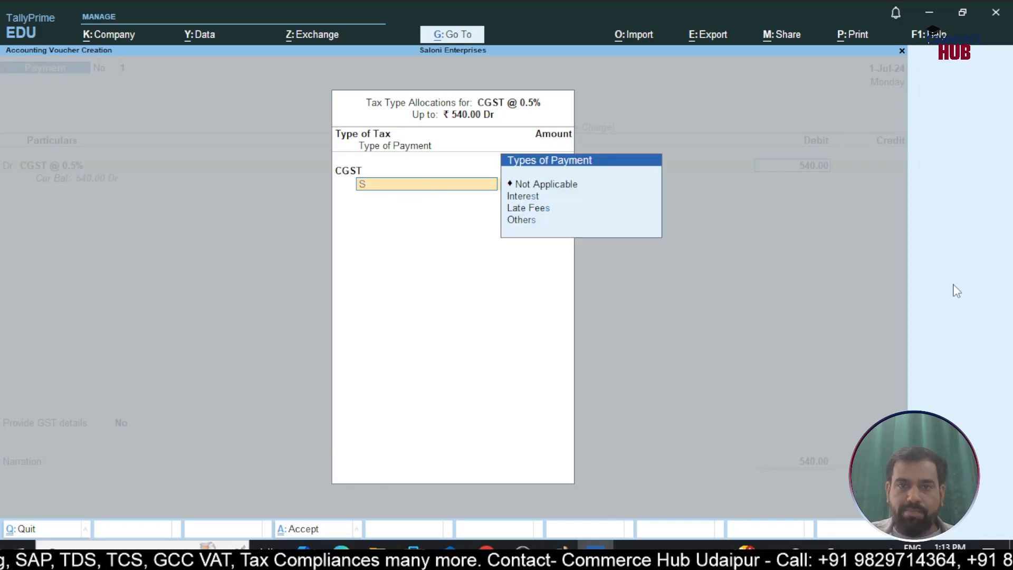
pyautogui.press('BackSpace')
pyautogui.press('Down')
pyautogui.press('Down')
pyautogui.press('Down')
pyautogui.press('Down')
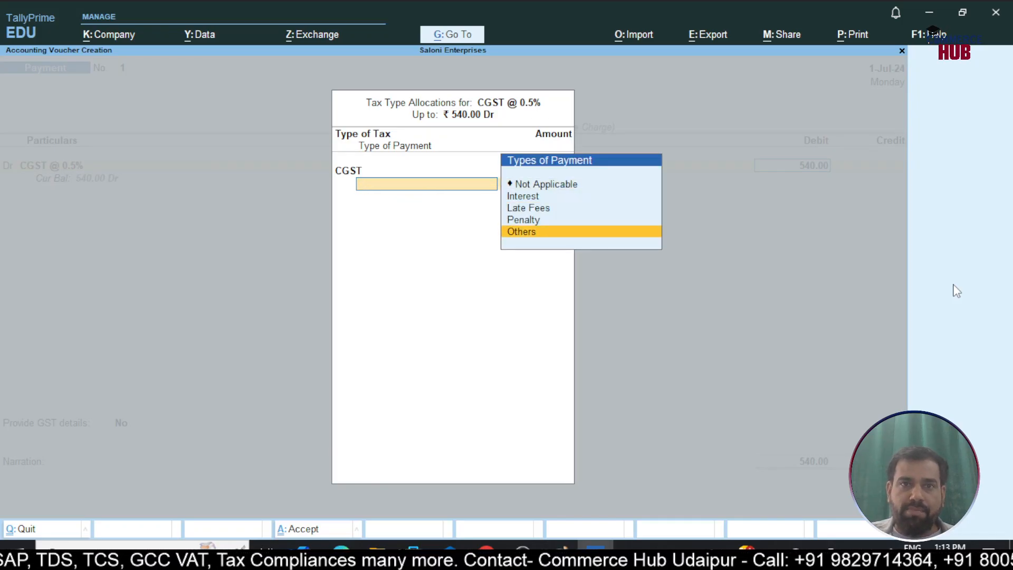
pyautogui.press('Return')
# Add a second debit line to the payment voucher and create a ledger named SGST @ 0.5% under Direct Expenses for it
pyautogui.press('Return')
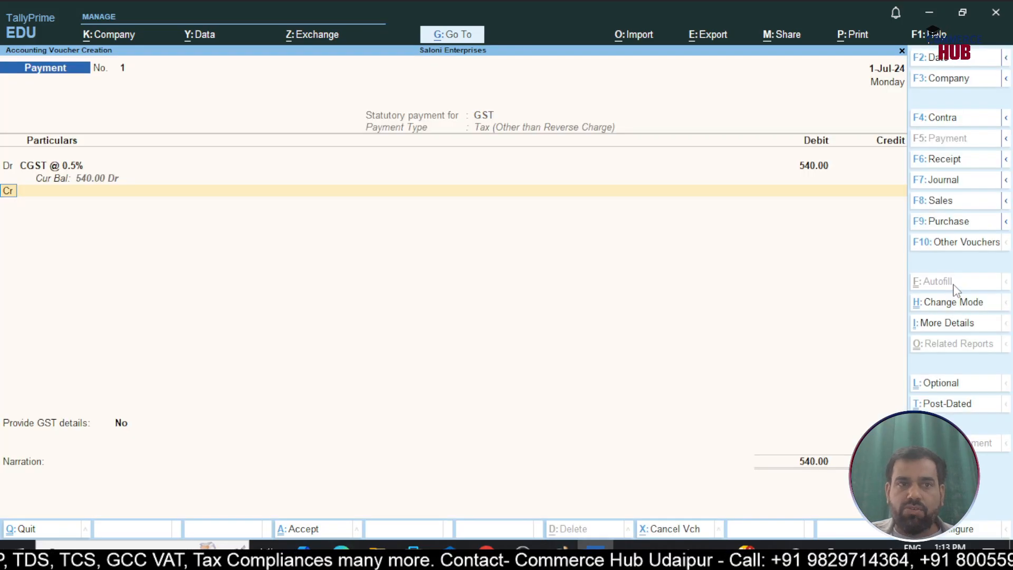
pyautogui.press('d')
pyautogui.press('Return')
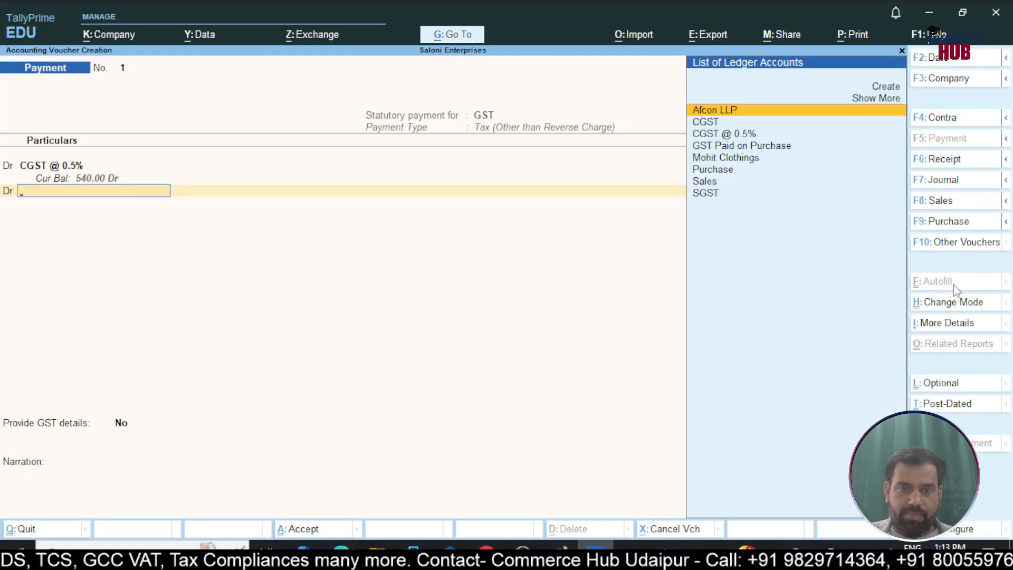
pyautogui.hotkey('alt', 'c')
pyautogui.write('SGST')
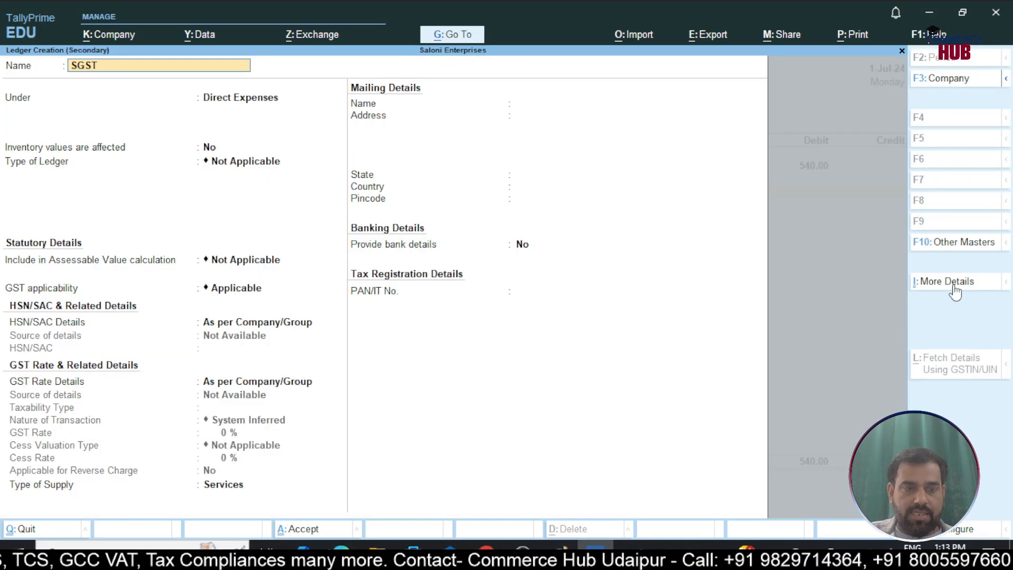
pyautogui.write(' @ 0.5%')
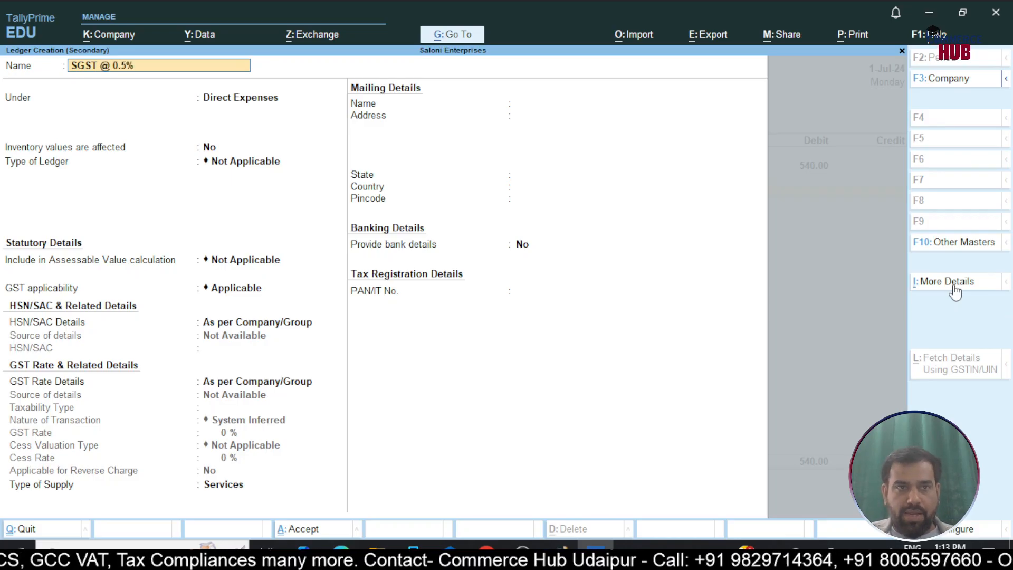
pyautogui.press('Return')
# Set GST applicability of the SGST @ 0.5% ledger to Not Applicable and save the ledger
pyautogui.press('Return')
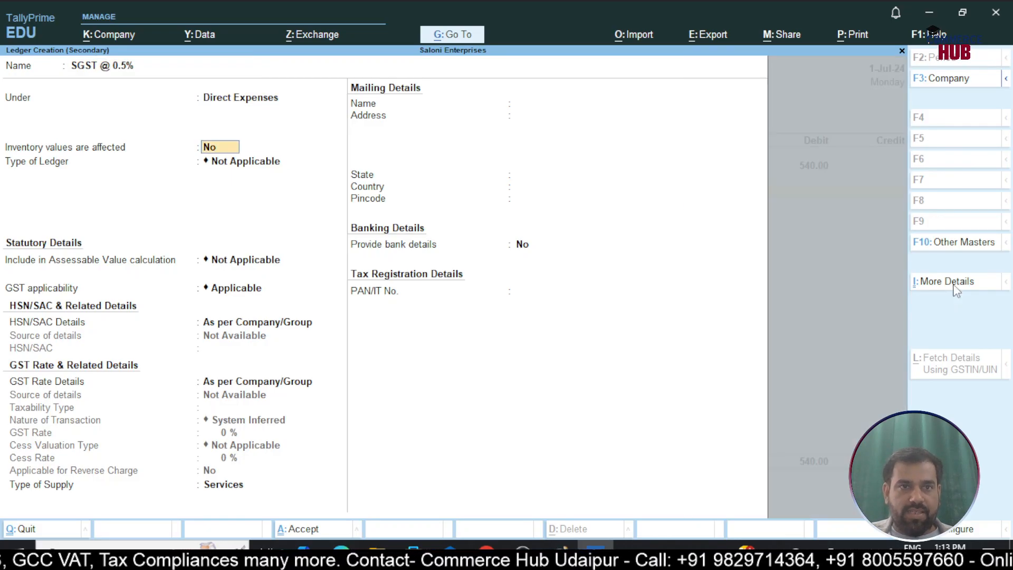
pyautogui.press('Return')
pyautogui.press('Return')
pyautogui.press('Return')
pyautogui.press('Return')
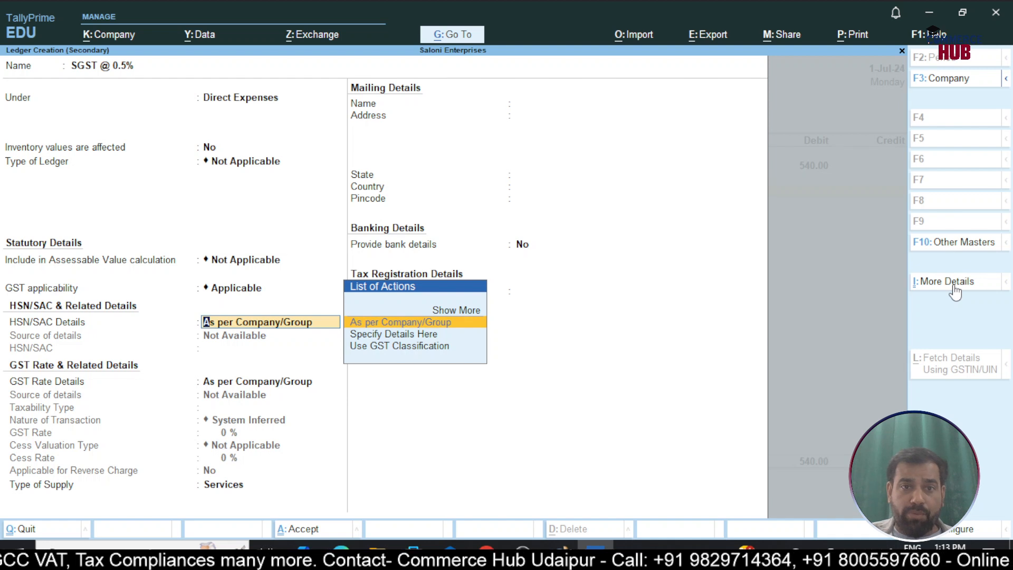
pyautogui.press('Down')
pyautogui.press('Return')
pyautogui.press('BackSpace')
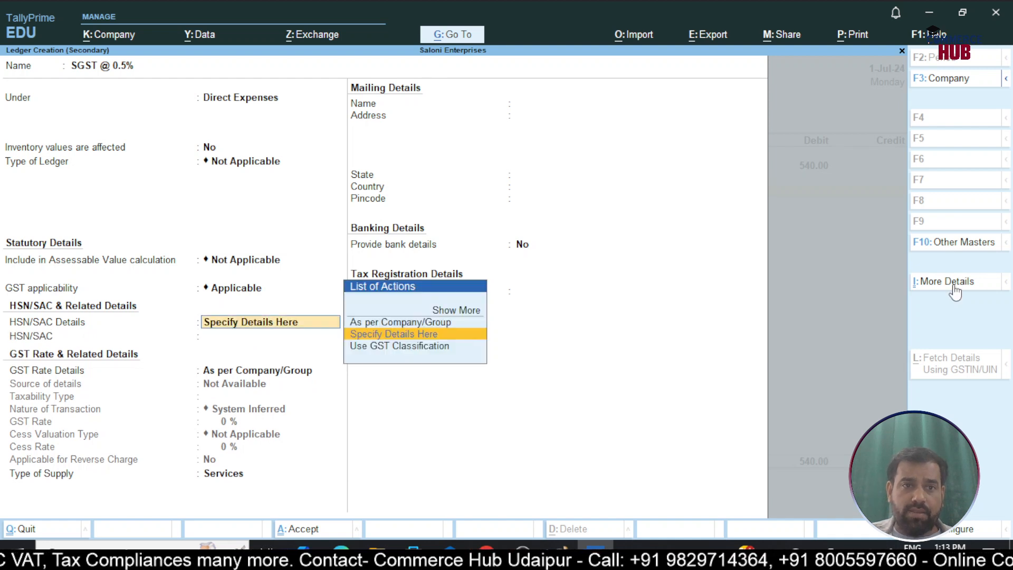
pyautogui.press('Up')
pyautogui.press('BackSpace')
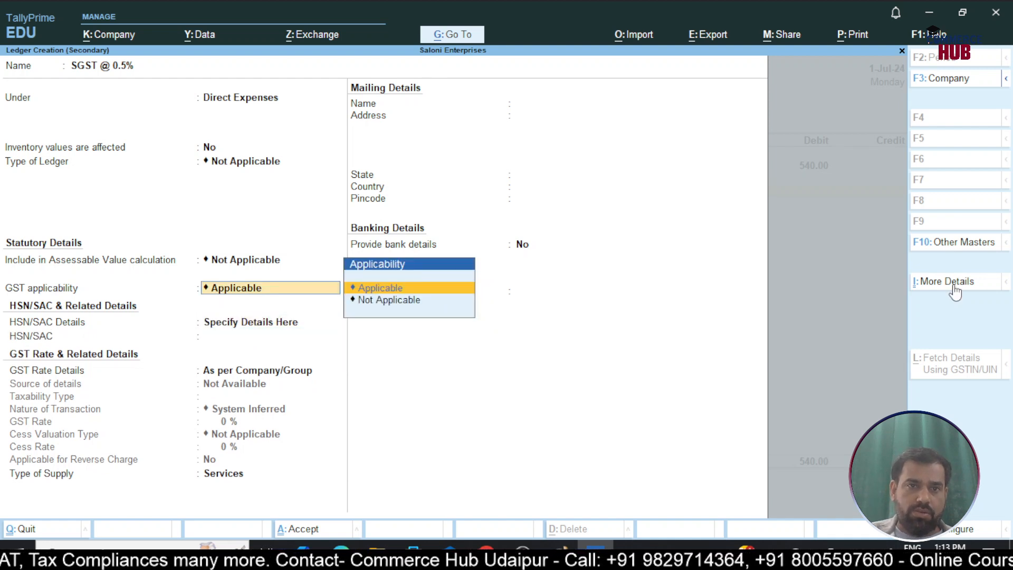
pyautogui.press('Down')
pyautogui.press('Return')
pyautogui.hotkey('ctrl', 'a')
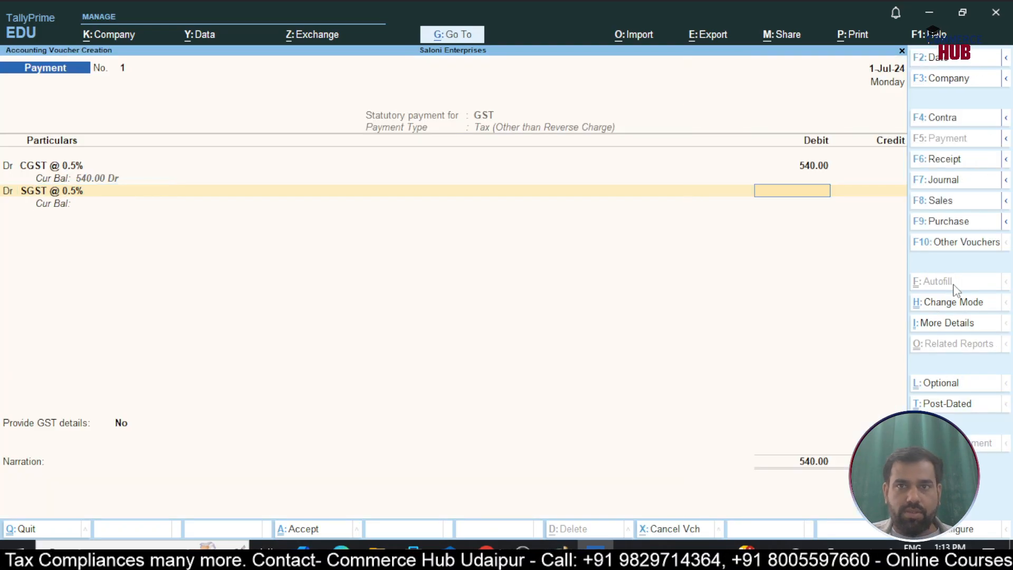
# Debit SGST @ 0.5% with 540 and allocate the full amount to SGST/UTGST with payment type Others
pyautogui.write('540')
pyautogui.press('Return')
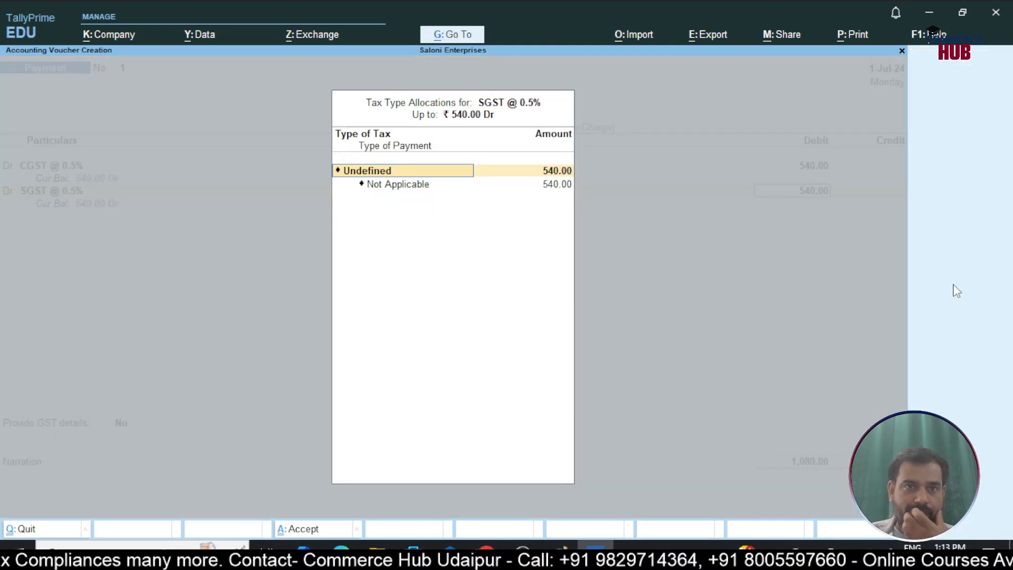
pyautogui.write('sg')
pyautogui.press('Return')
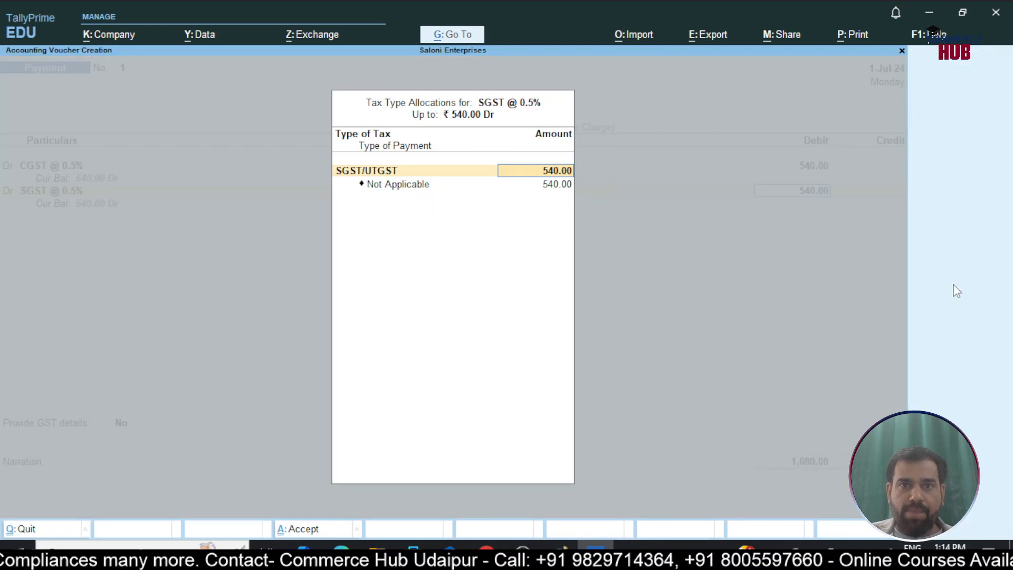
pyautogui.press('Return')
pyautogui.write('O')
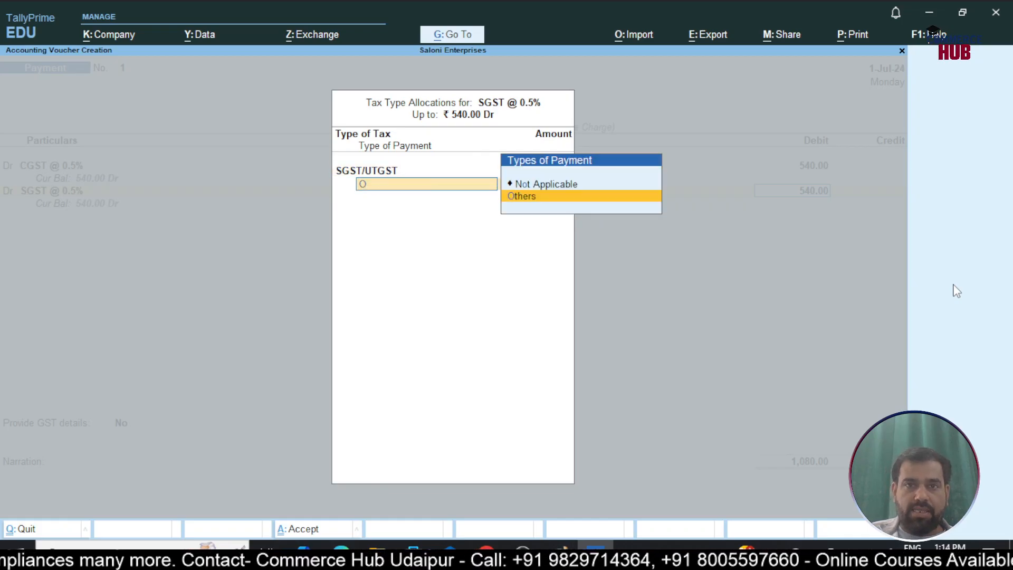
pyautogui.press('Return')
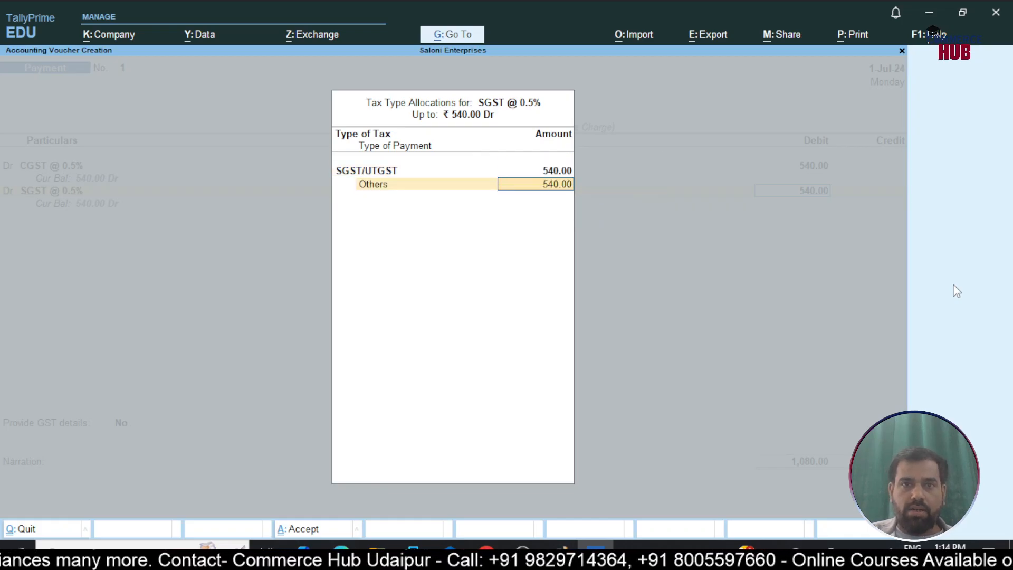
pyautogui.press('Return')
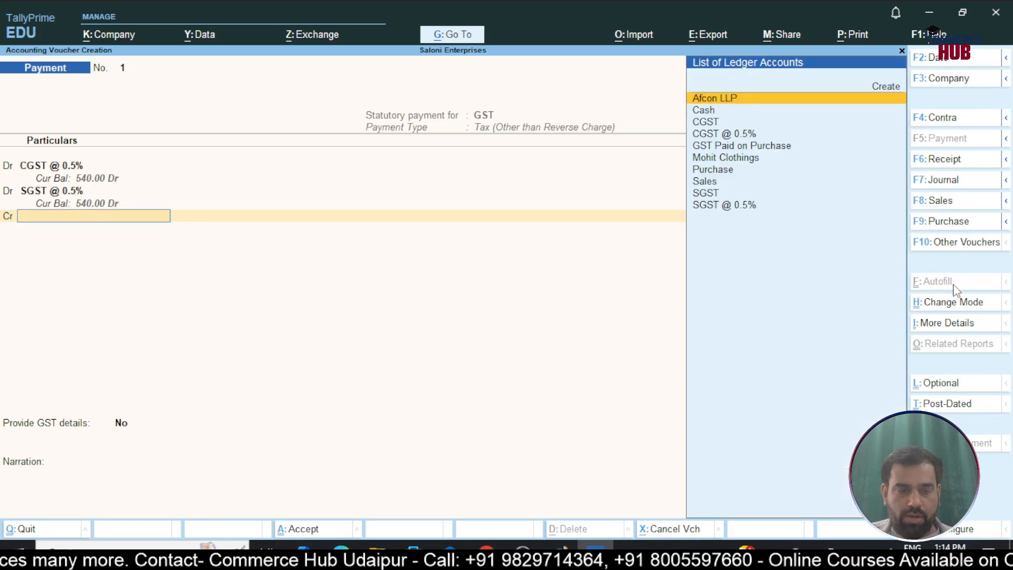
# Create a ledger named Bank under Bank Accounts from the credit line of the payment voucher and save it
pyautogui.write('A')
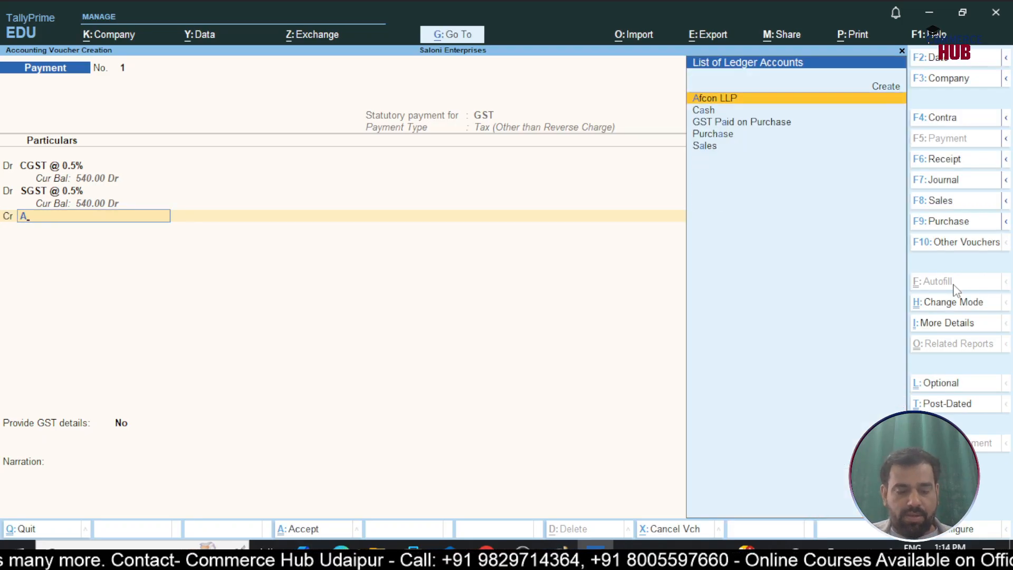
pyautogui.hotkey('alt', 'c')
pyautogui.write('Bank')
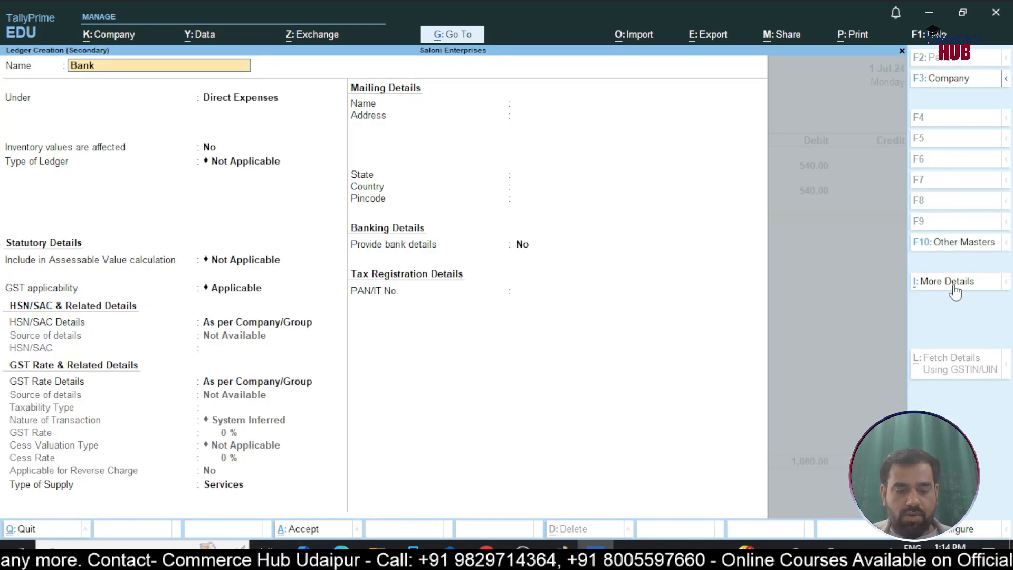
pyautogui.press('Return')
pyautogui.write('Bank')
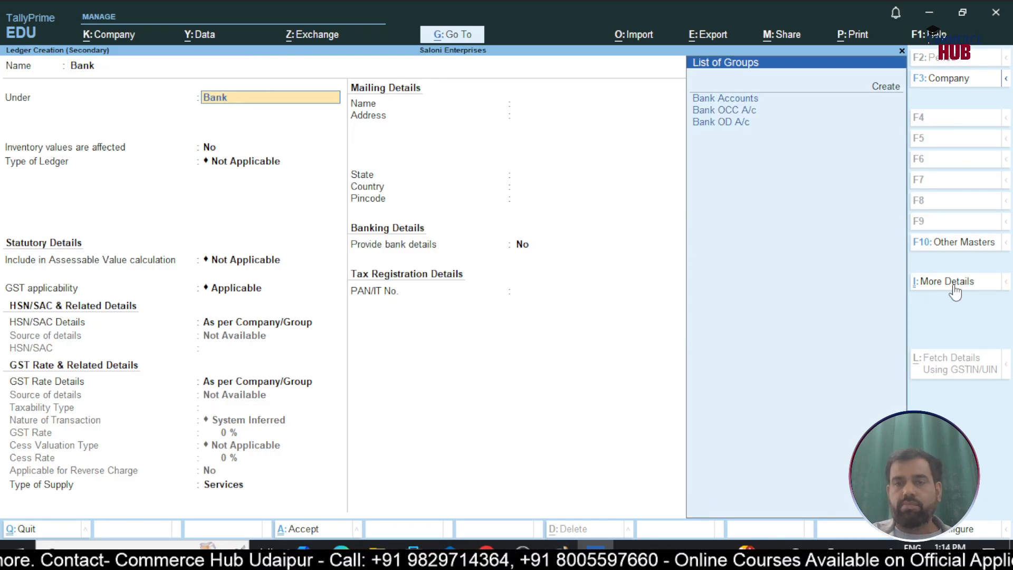
pyautogui.press('Return')
pyautogui.hotkey('ctrl', 'a')
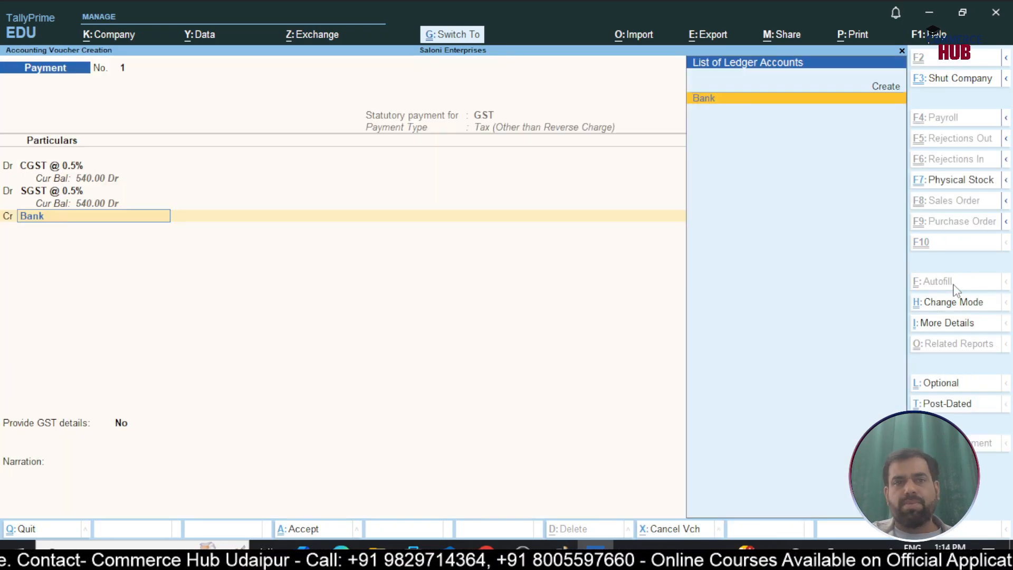
# Credit the Bank ledger with 1,080 and accept its bank allocation with Cheque as transaction type
pyautogui.press('Return')
pyautogui.press('Return')
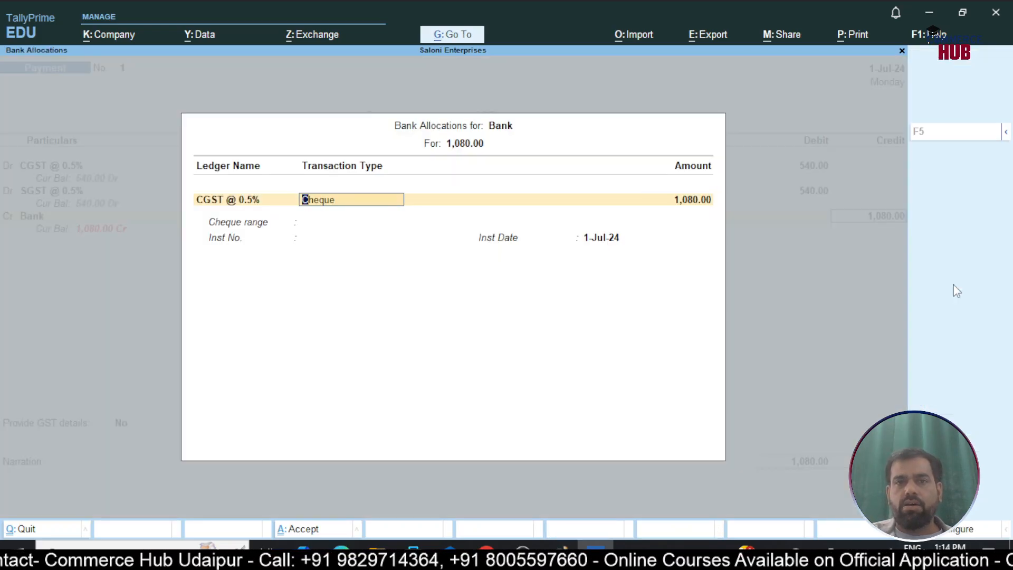
pyautogui.press('Return')
# Enable GST details for the payment, choosing Cheque - (Over the counter) as mode of payment and ICICI as the bank name
pyautogui.press('Return')
pyautogui.press('Return')
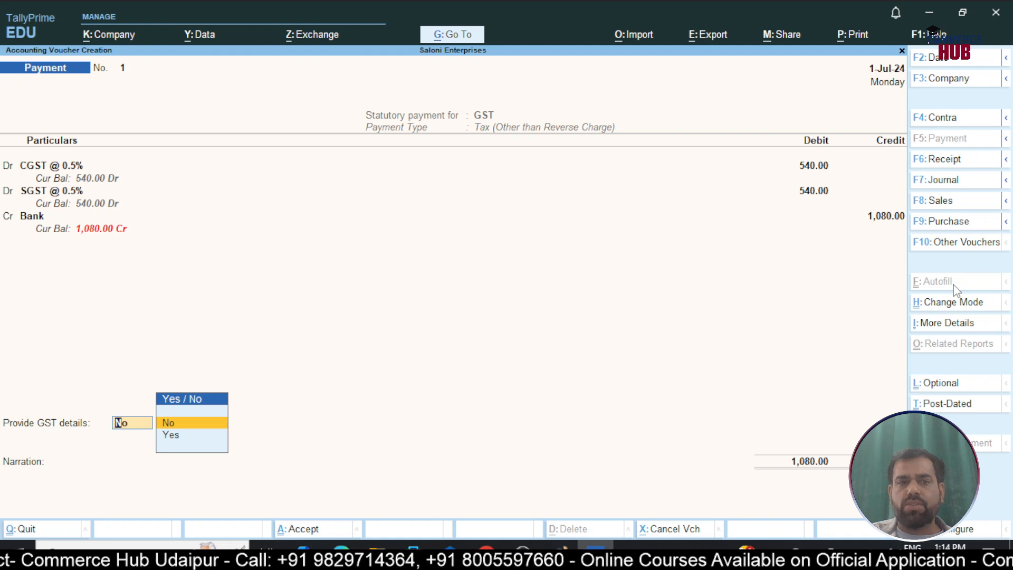
pyautogui.press('Down')
pyautogui.press('Return')
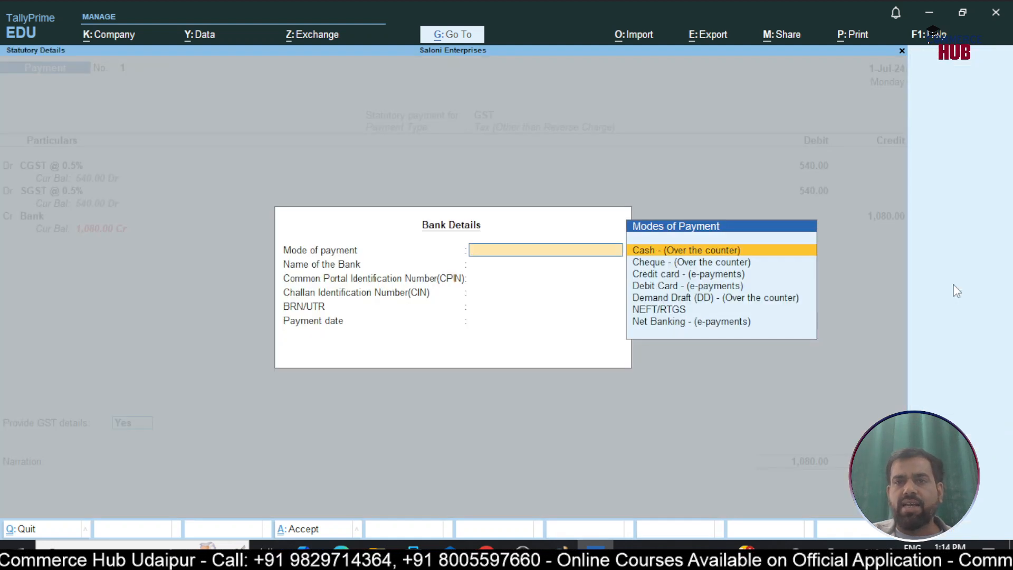
pyautogui.press('Down')
pyautogui.press('Return')
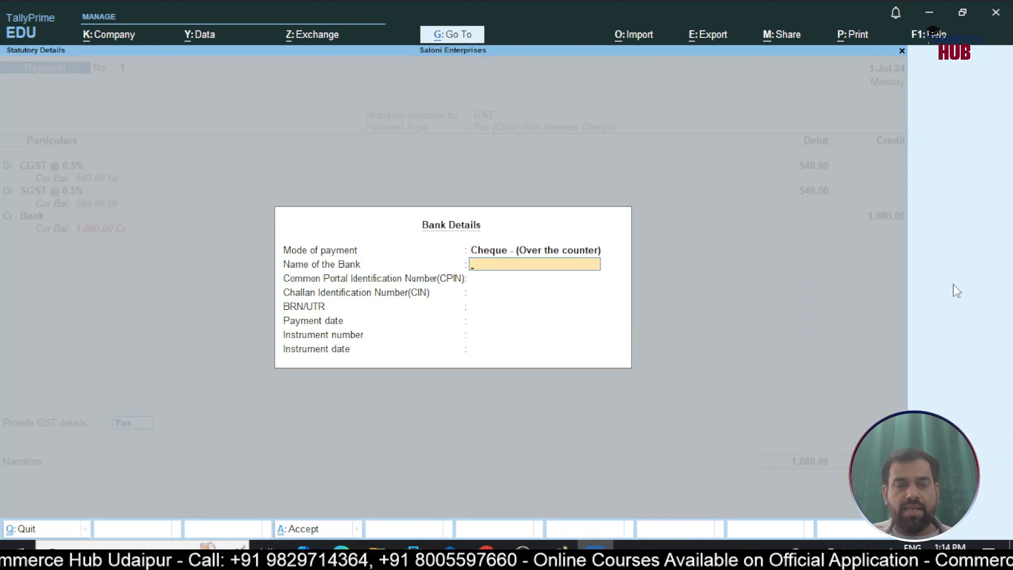
pyautogui.write('ICIC')
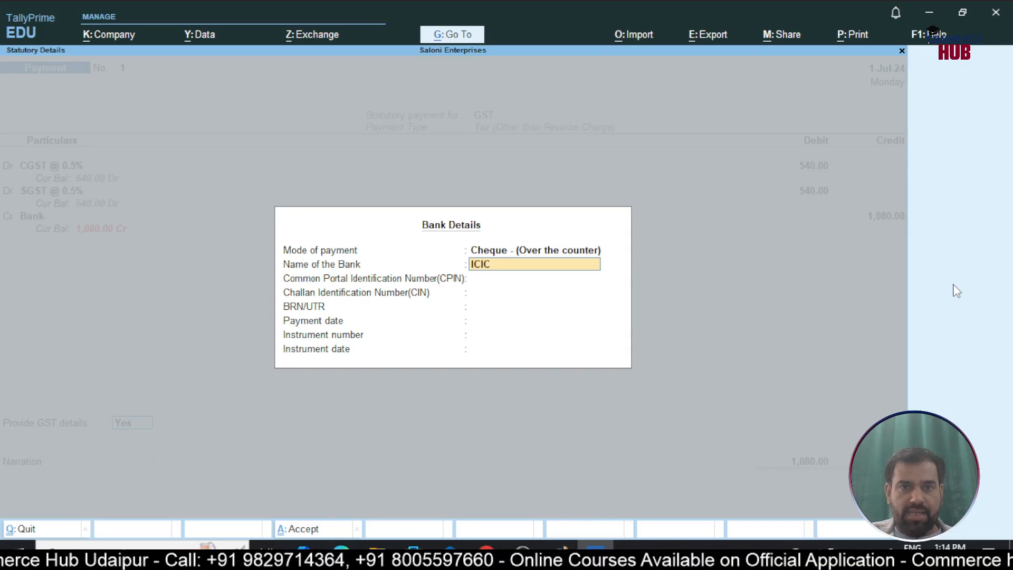
pyautogui.write('I')
pyautogui.press('Return')
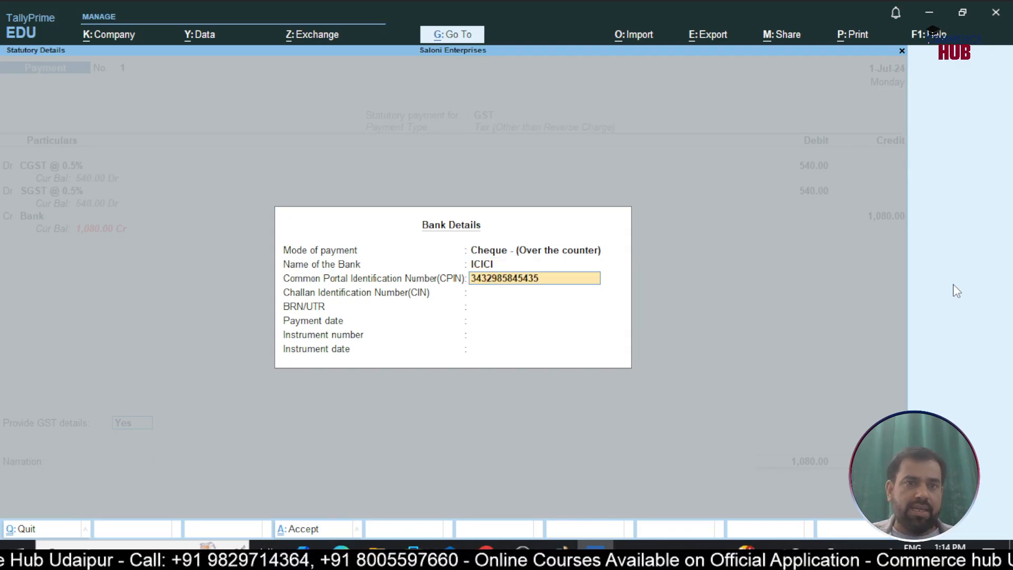
# Enter the Common Portal Identification Number, leave CIN and BRN/UTR blank, and set the payment date to 1-Jul-24
pyautogui.press('Return')
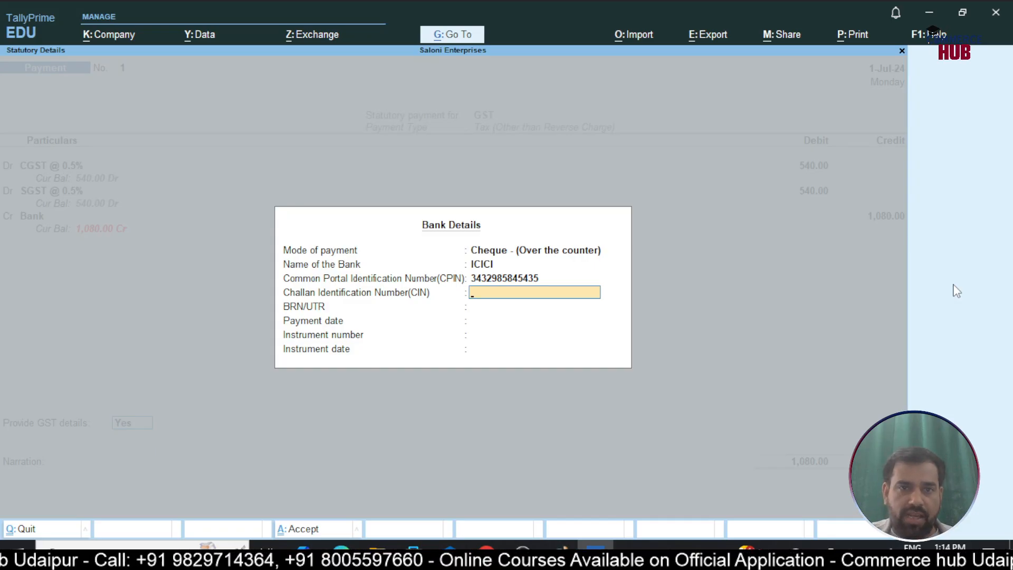
pyautogui.press('Return')
pyautogui.press('Return')
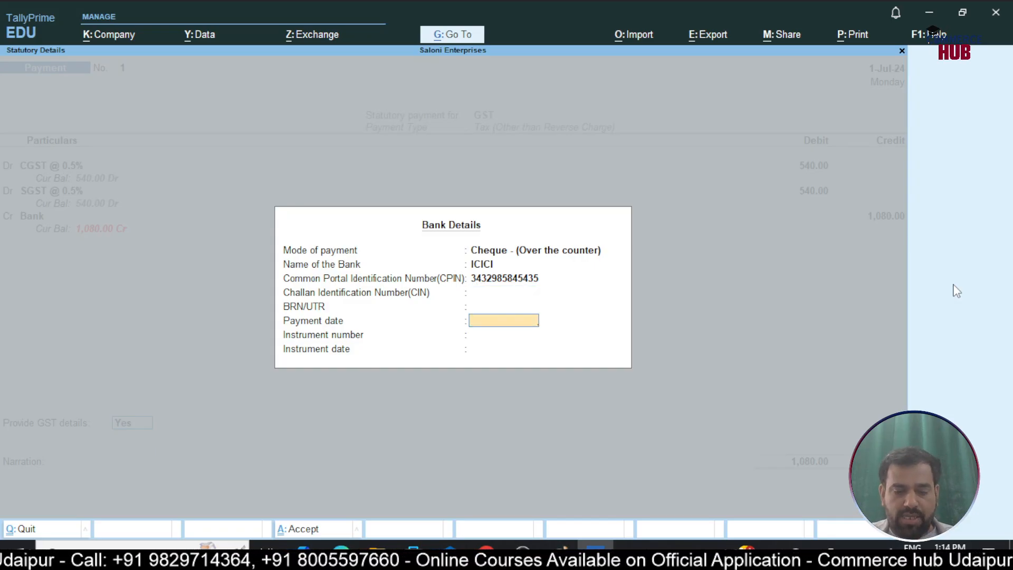
# Enter the cheque's instrument number and date, then save the GST payment voucher without a narration
pyautogui.press('Return')
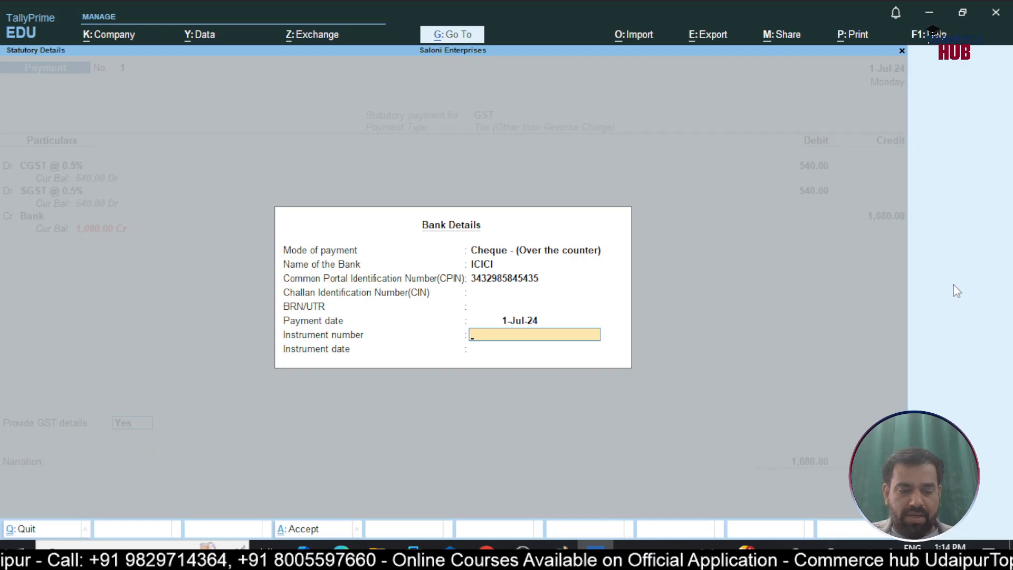
pyautogui.write('245678')
pyautogui.press('Return')
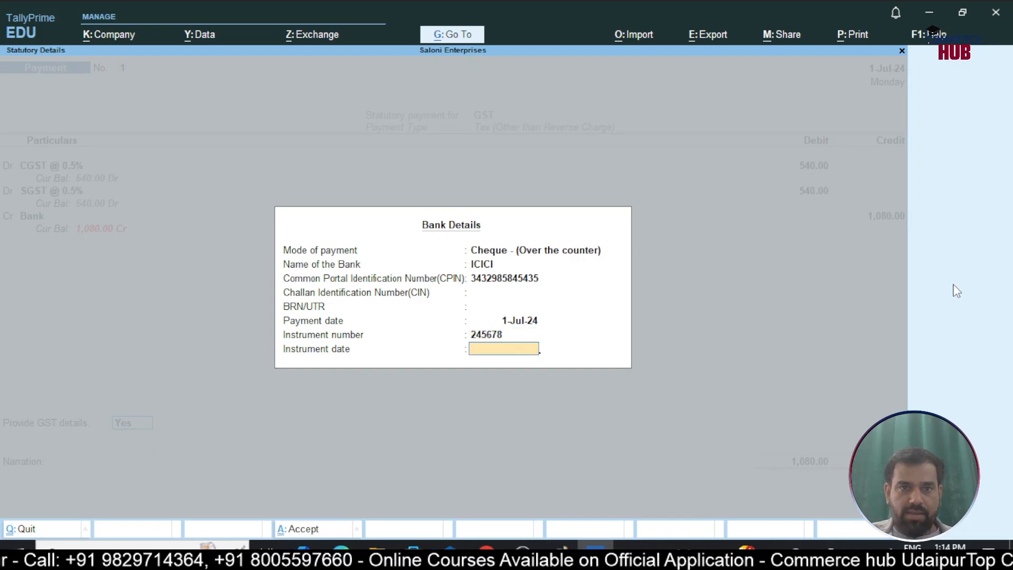
pyautogui.write('1-')
pyautogui.press('Return')
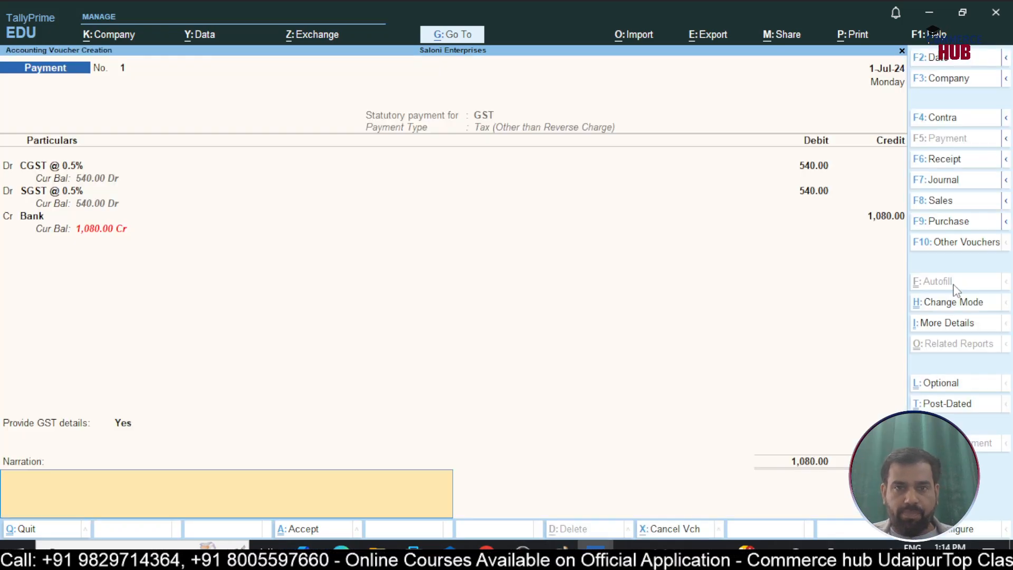
pyautogui.press('Return')
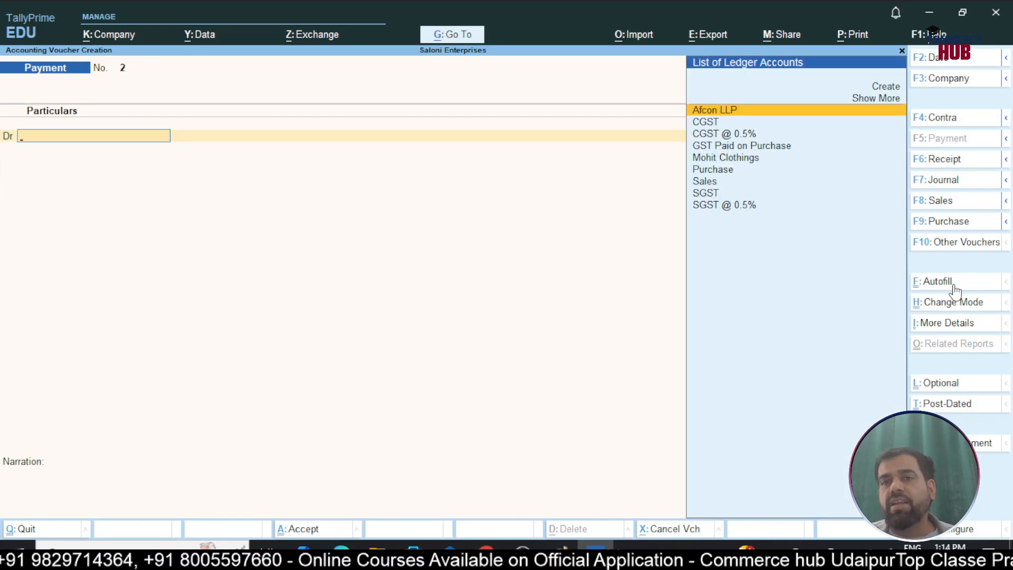
# Leave voucher entry and open the Profit & Loss A/c in detailed view
pyautogui.press('Escape')
pyautogui.press('Down')
pyautogui.press('Down')
pyautogui.press('Down')
pyautogui.press('Down')
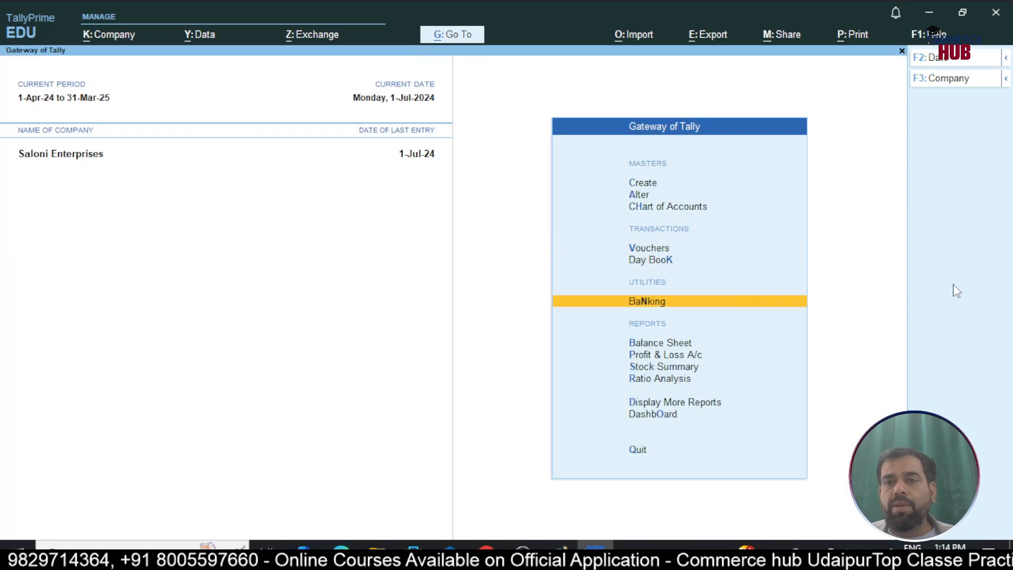
pyautogui.press('Return')
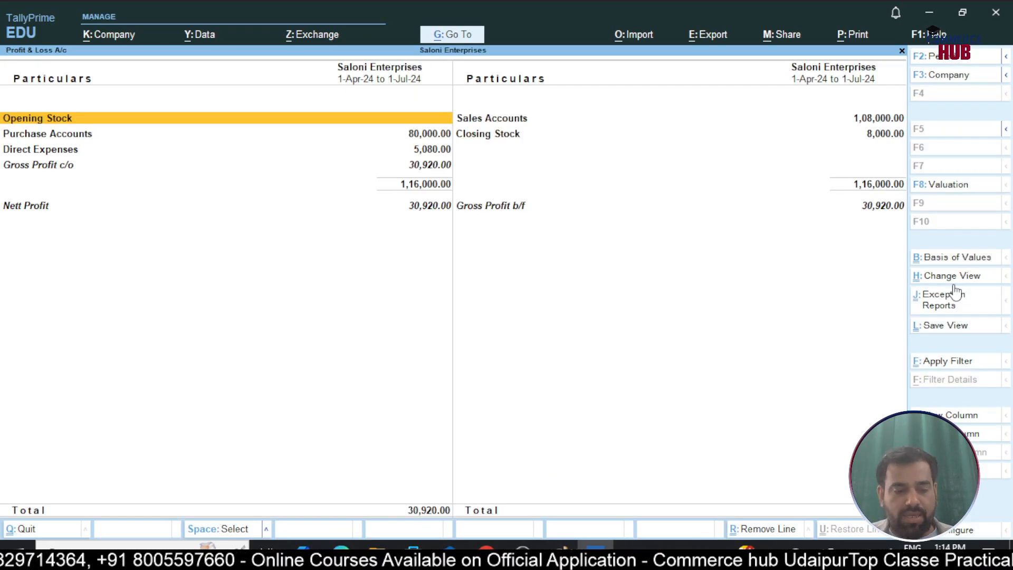
pyautogui.hotkey('alt', 'F5')
# Examine the CGST @ 0.5%, GST Paid on Purchase and SGST @ 0.5% entries under Direct Expenses
pyautogui.press('Down')
pyautogui.press('Down')
pyautogui.press('Down')
pyautogui.press('Down')
pyautogui.press('Down')
pyautogui.press('Down')
pyautogui.press('Down')
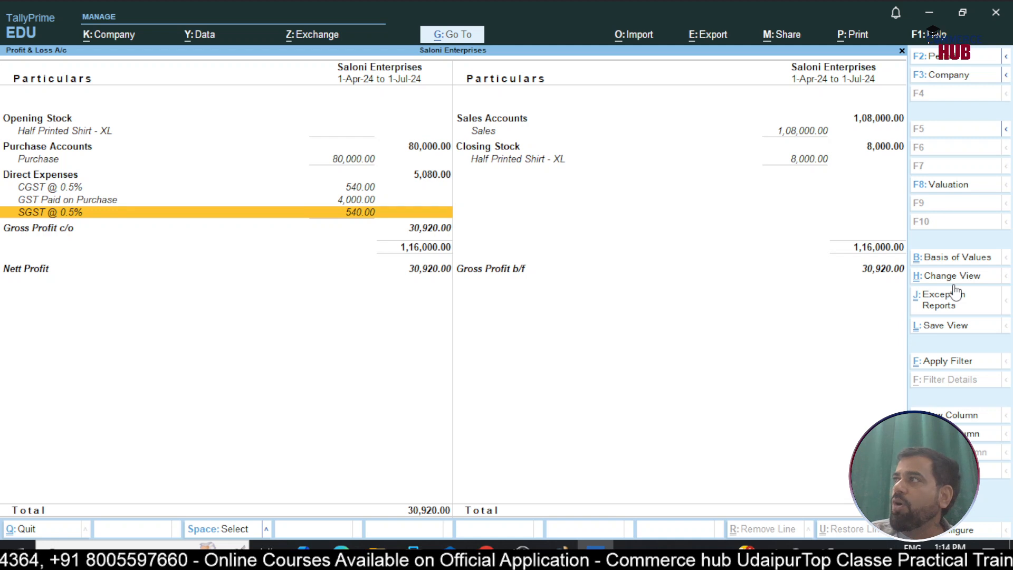
pyautogui.press('Up')
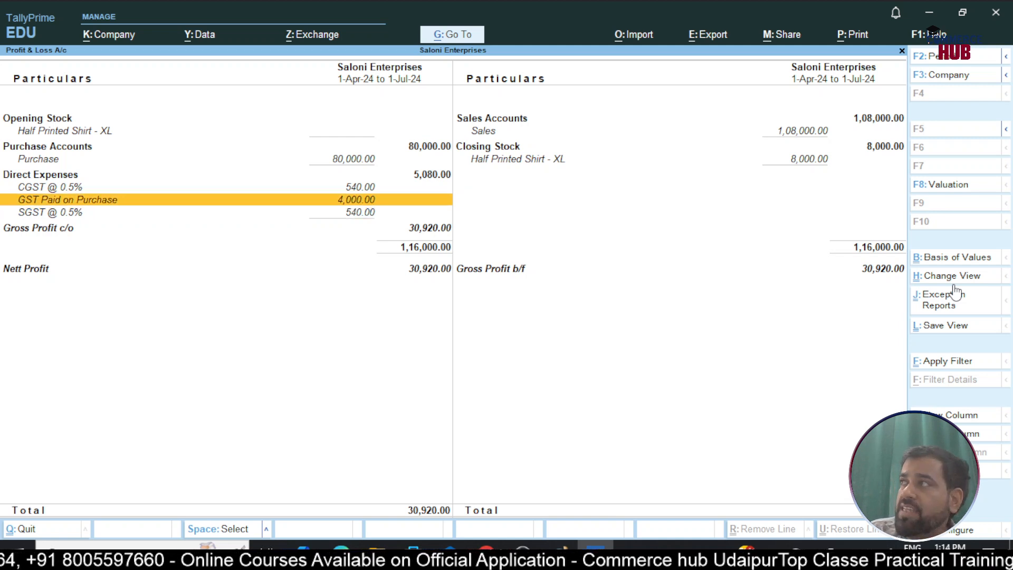
pyautogui.press('Up')
pyautogui.press('Down')
pyautogui.press('Down')
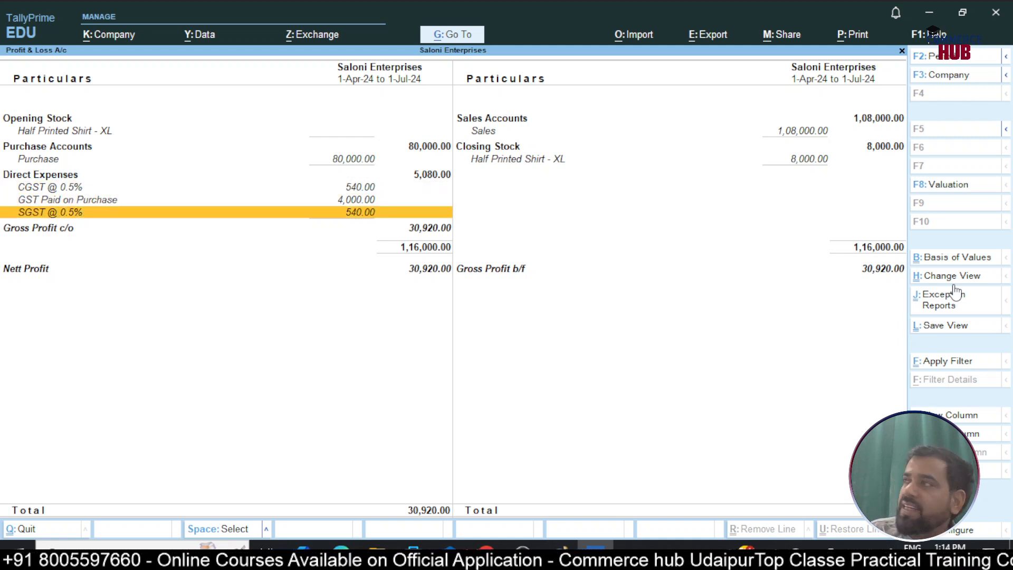
pyautogui.press('Up')
pyautogui.press('Down')
pyautogui.press('Up')
pyautogui.press('Up')
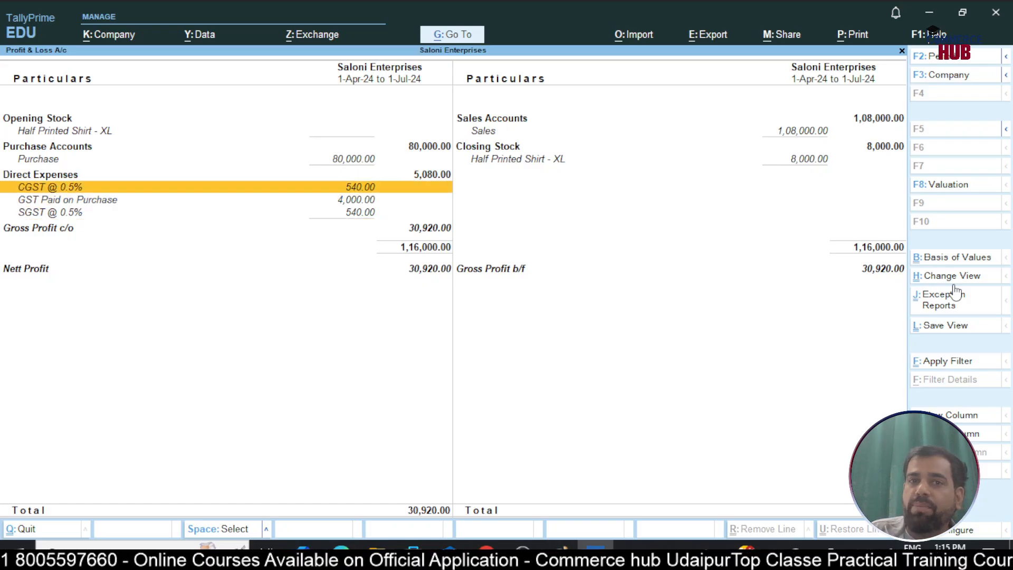